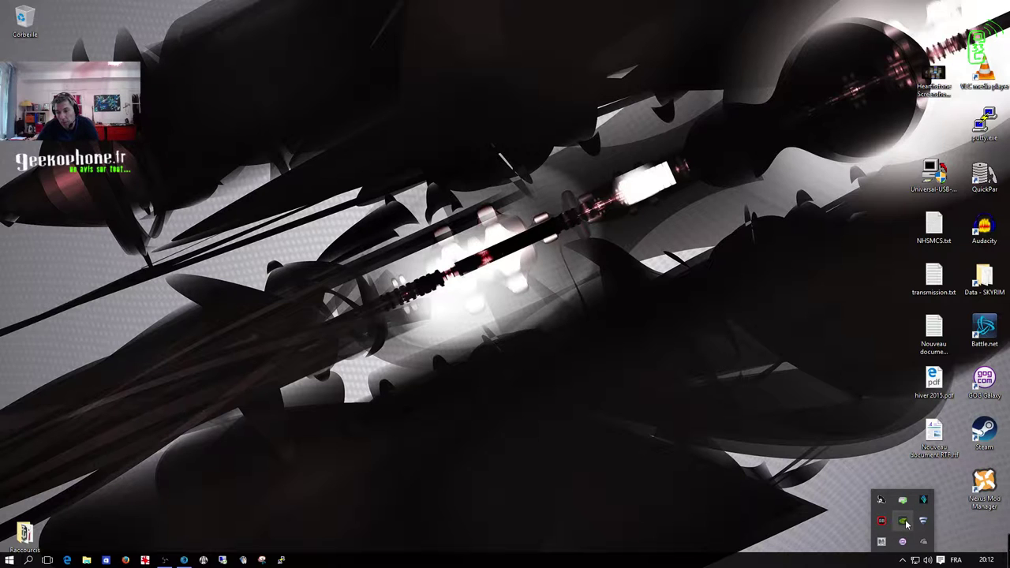
pyautogui.click(688, 410)
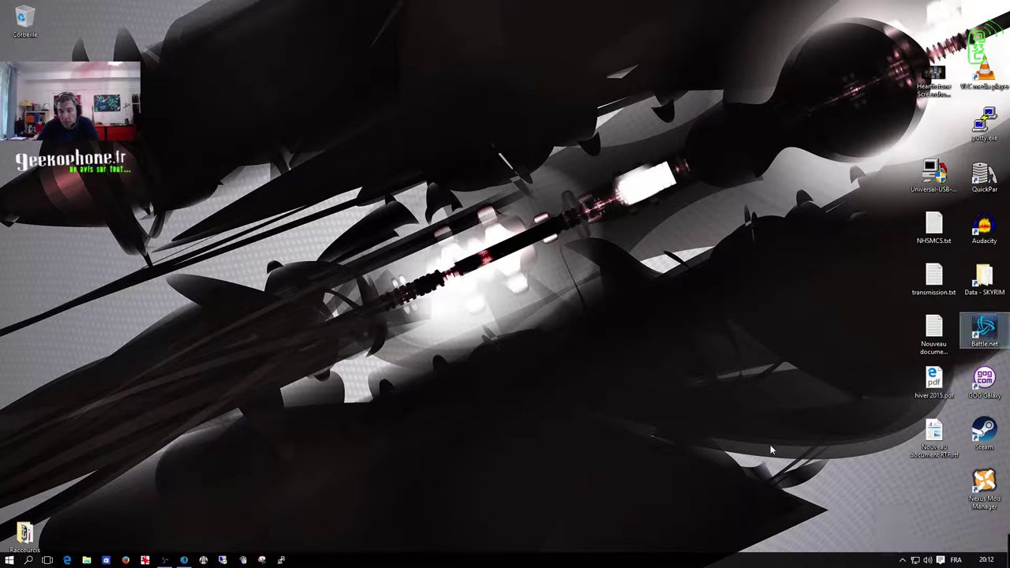
pyautogui.moveTo(525, 564)
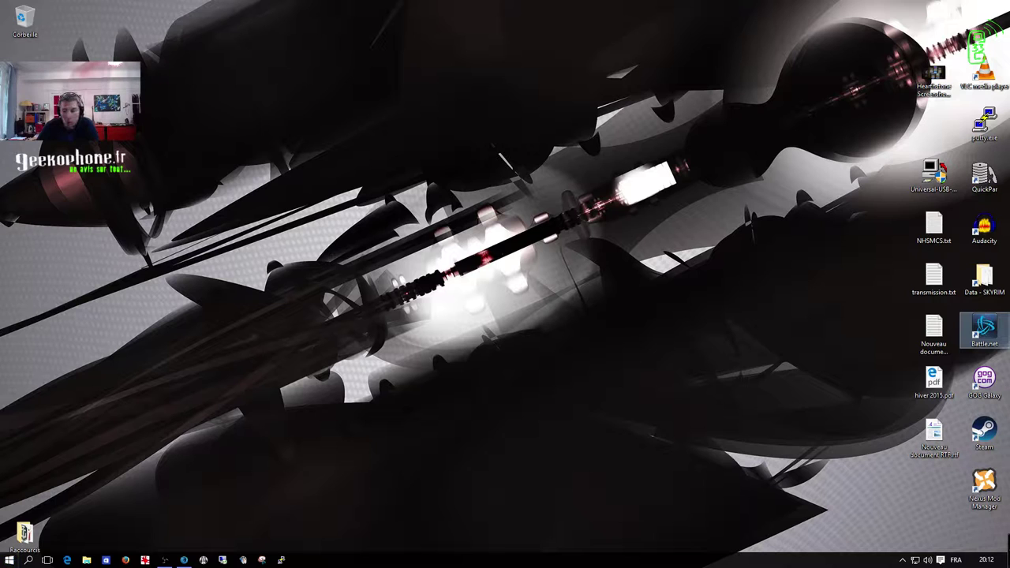
# Step: Launch IrfanView, shrink its window to about half size and shift it towards the middle of the desktop, closing it when done
pyautogui.click(8, 560)
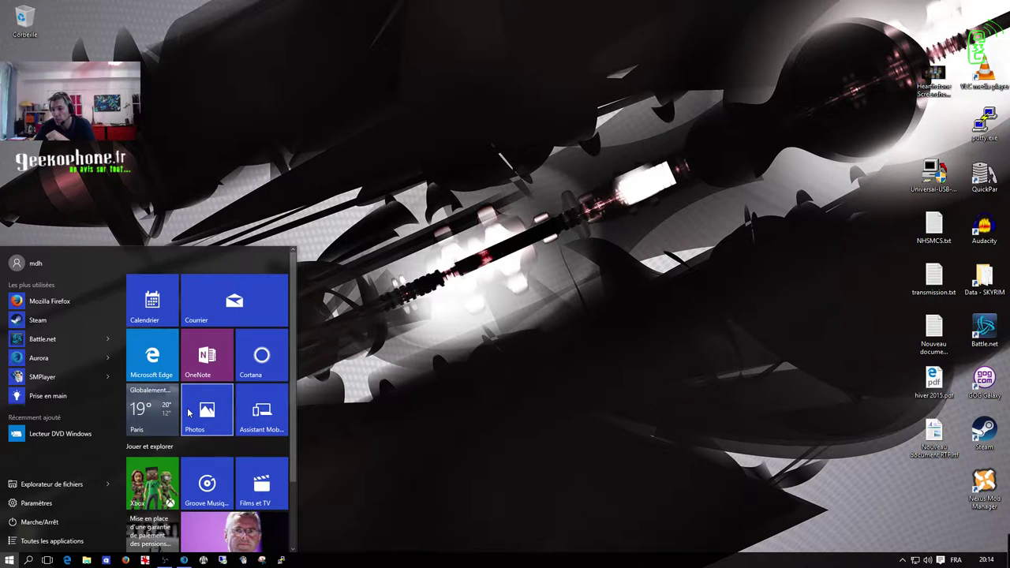
pyautogui.click(147, 561)
pyautogui.click(975, 6)
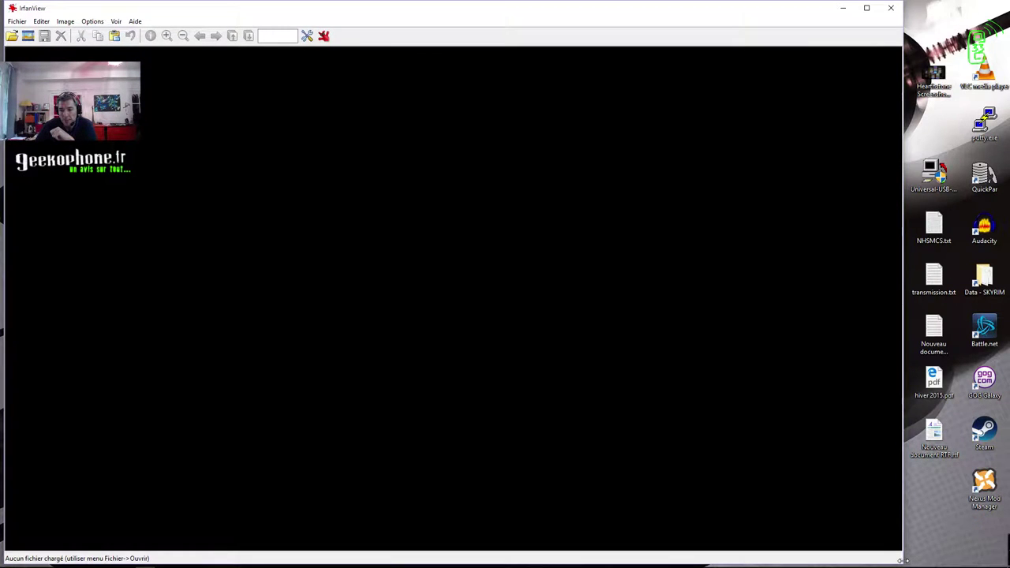
pyautogui.moveTo(902, 560); pyautogui.dragTo(449, 312)
pyautogui.moveTo(248, 15); pyautogui.dragTo(407, 159)
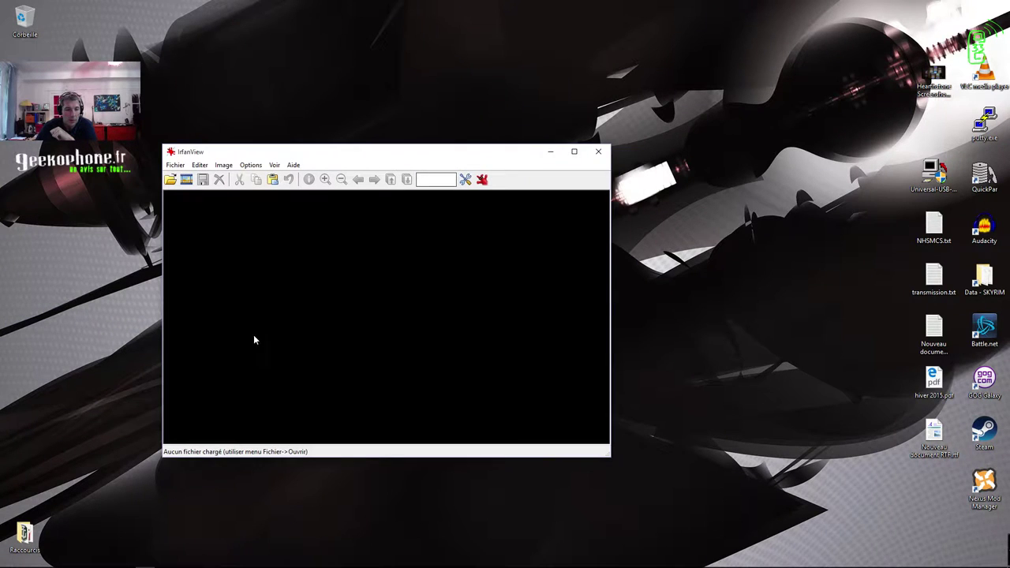
pyautogui.click(601, 153)
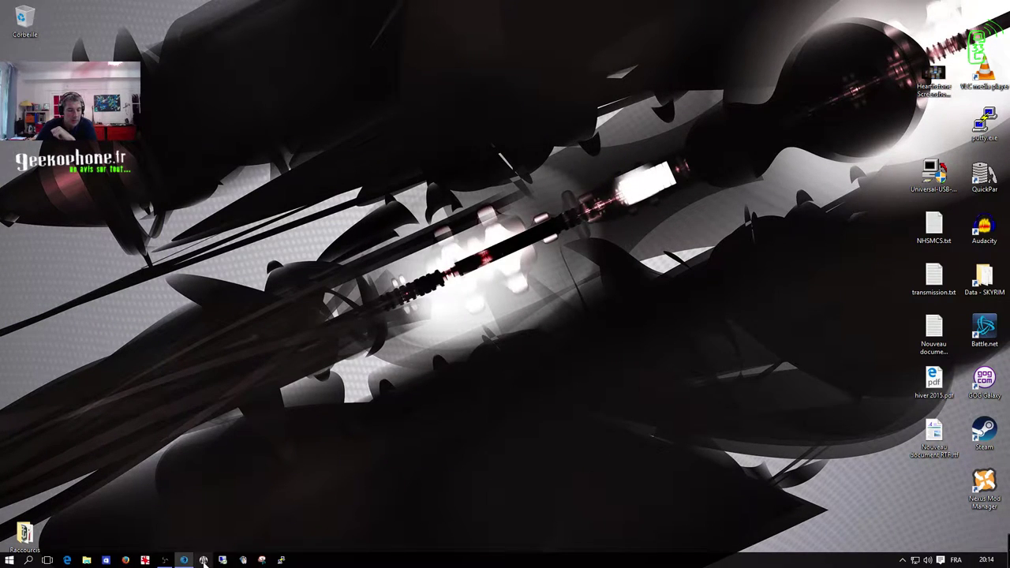
# Step: Look through the Start menu tiles, from Calendrier and Courrier down to Windows Store and Obtenir Office
pyautogui.click(10, 561)
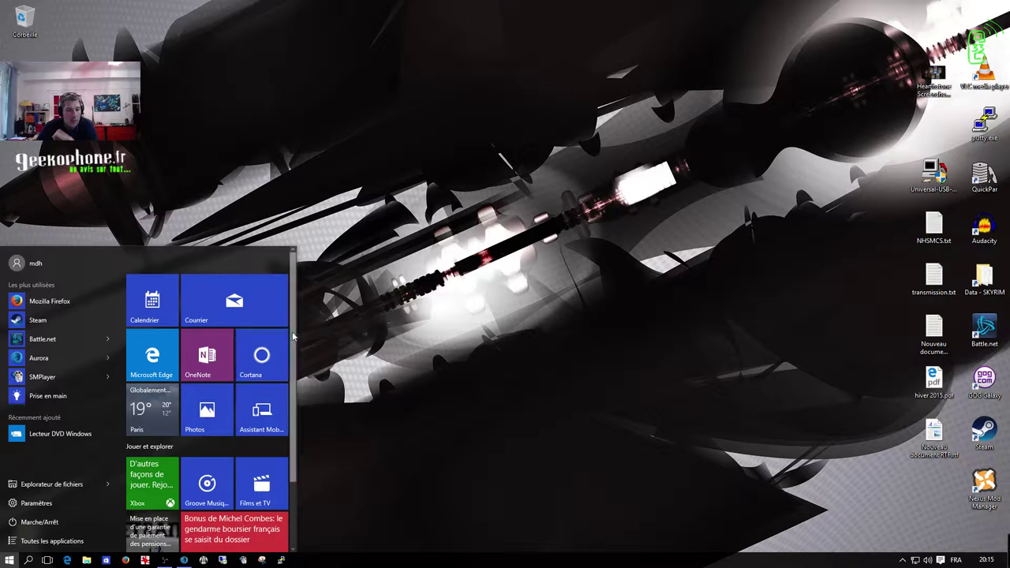
pyautogui.scroll(-1, 293, 338)
pyautogui.scroll(1, 296, 324)
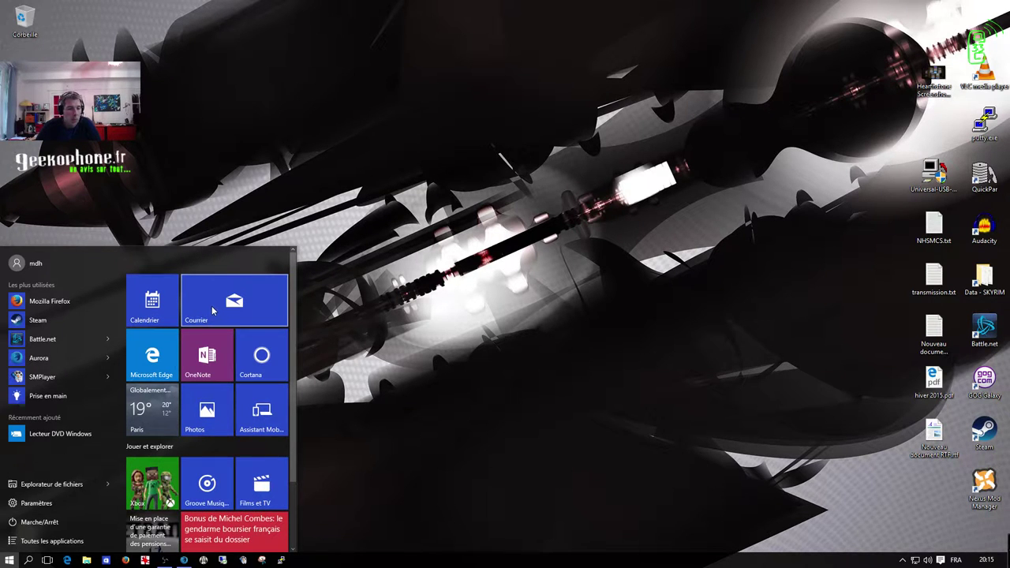
pyautogui.moveTo(215, 317)
pyautogui.mouseDown()
pyautogui.moveTo(209, 396)
pyautogui.moveTo(211, 309)
pyautogui.mouseUp()
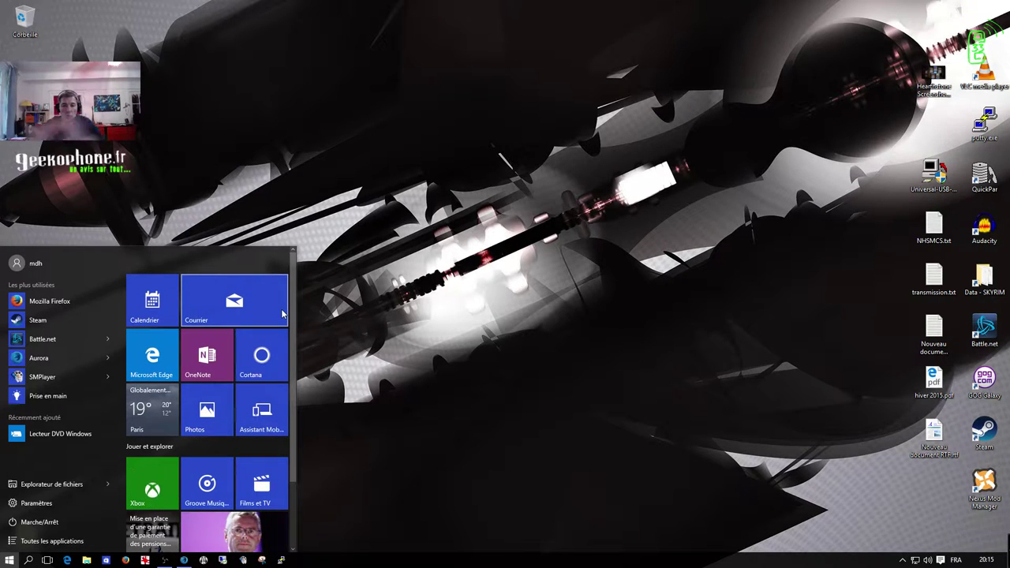
pyautogui.moveTo(282, 314); pyautogui.dragTo(207, 318)
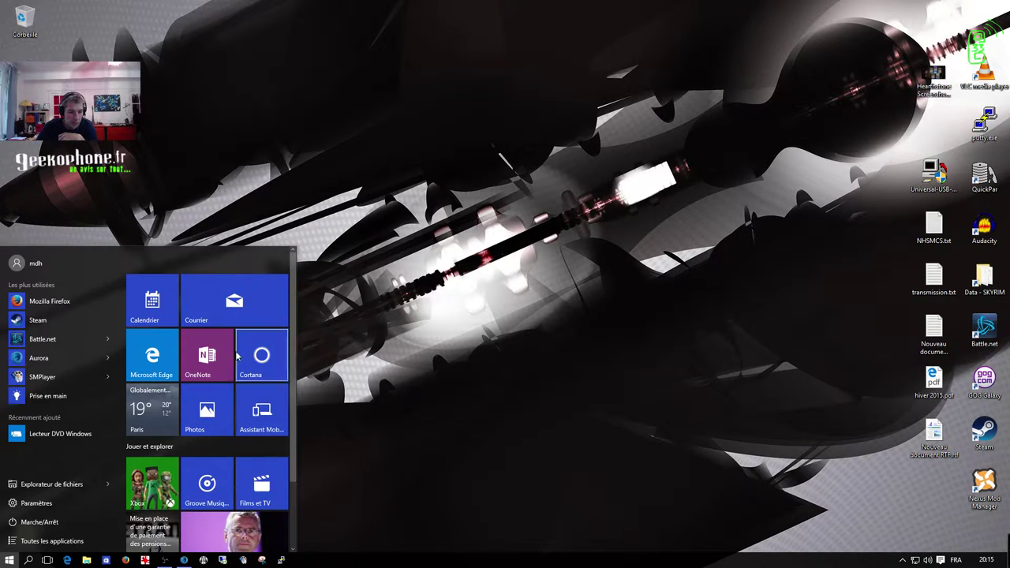
pyautogui.scroll(-1, 268, 437)
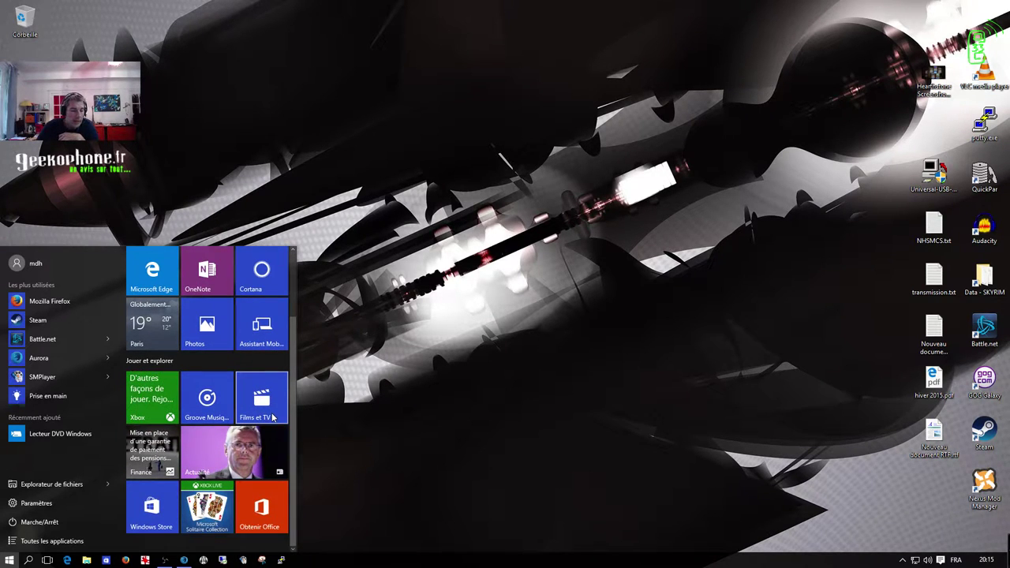
pyautogui.scroll(1, 268, 419)
# Step: Remove the Obtenir Office tile from the Start menu
pyautogui.scroll(-1, 267, 420)
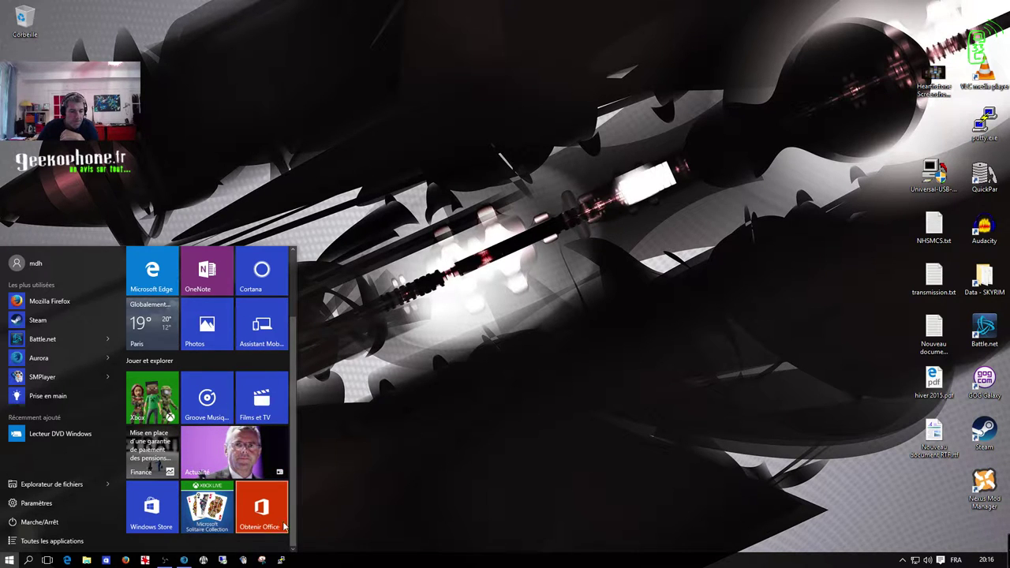
pyautogui.rightClick(261, 511)
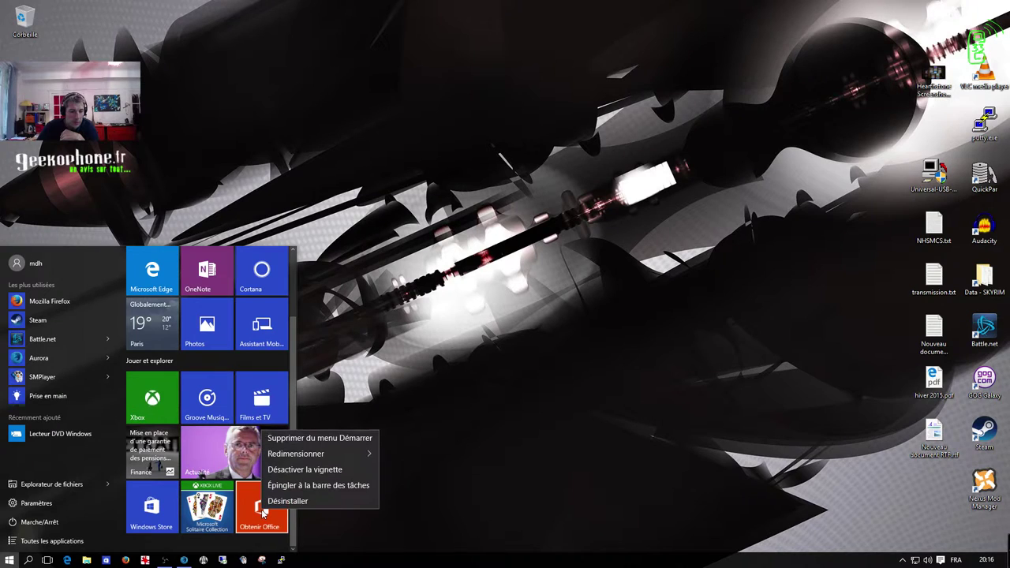
pyautogui.click(289, 441)
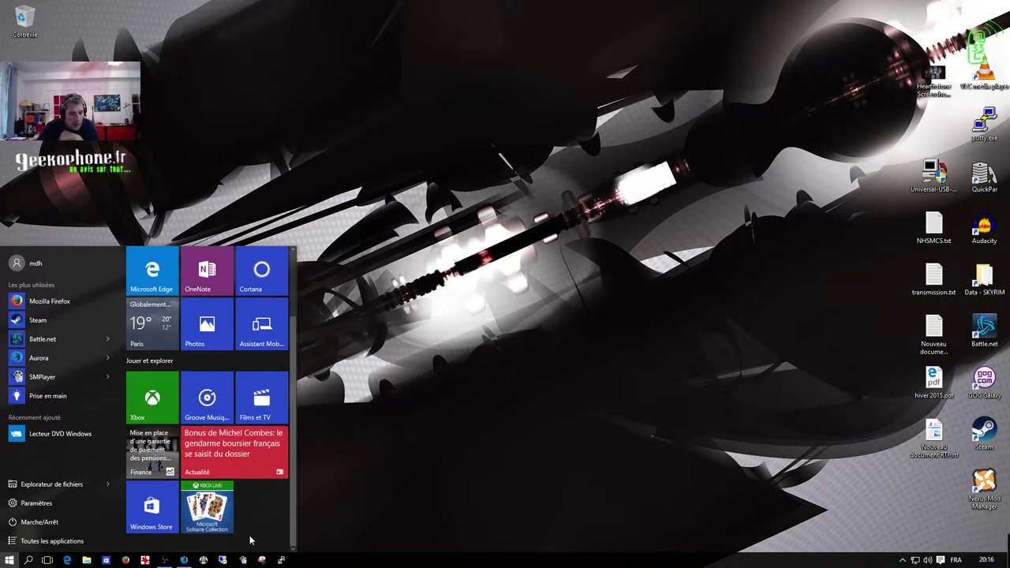
# Step: Deactivate the live tile of Microsoft Solitaire Collection and remove it from the Start menu
pyautogui.rightClick(211, 511)
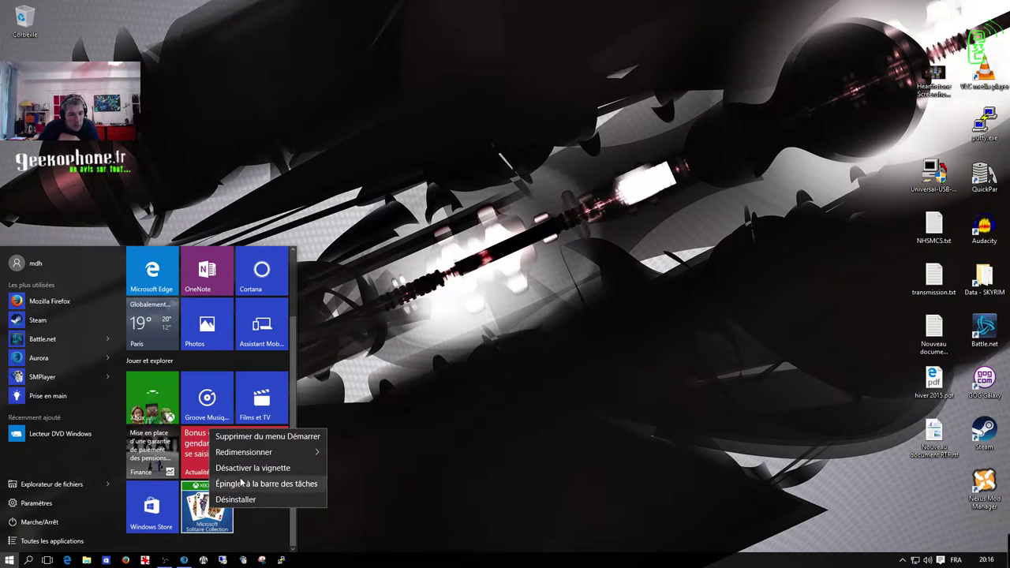
pyautogui.moveTo(244, 453)
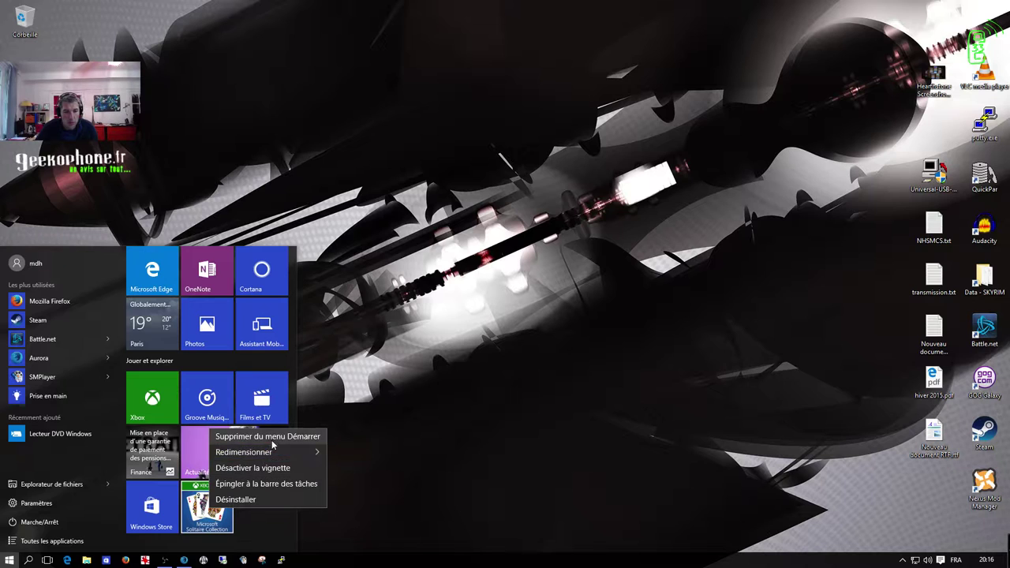
pyautogui.click(256, 468)
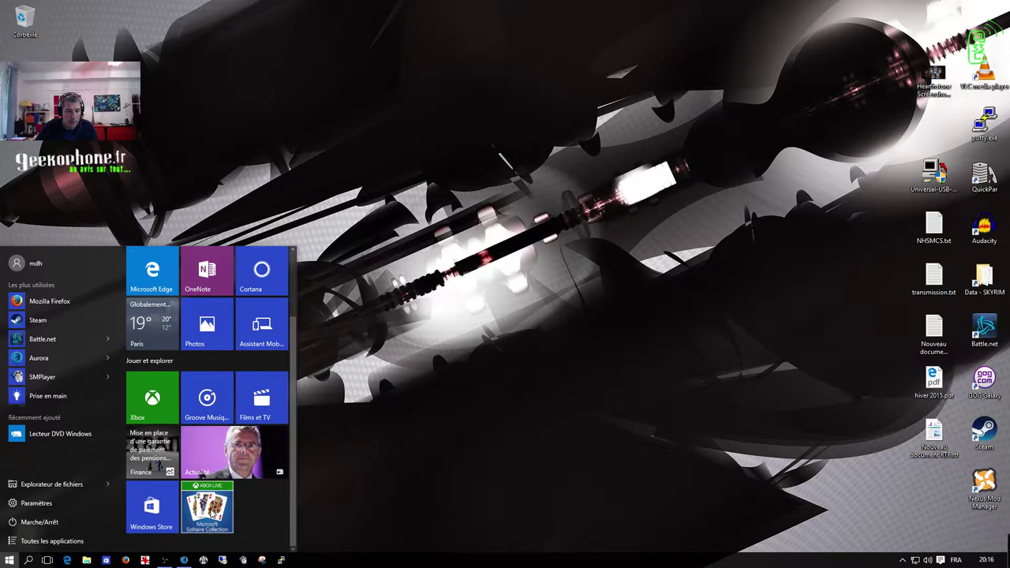
pyautogui.rightClick(213, 509)
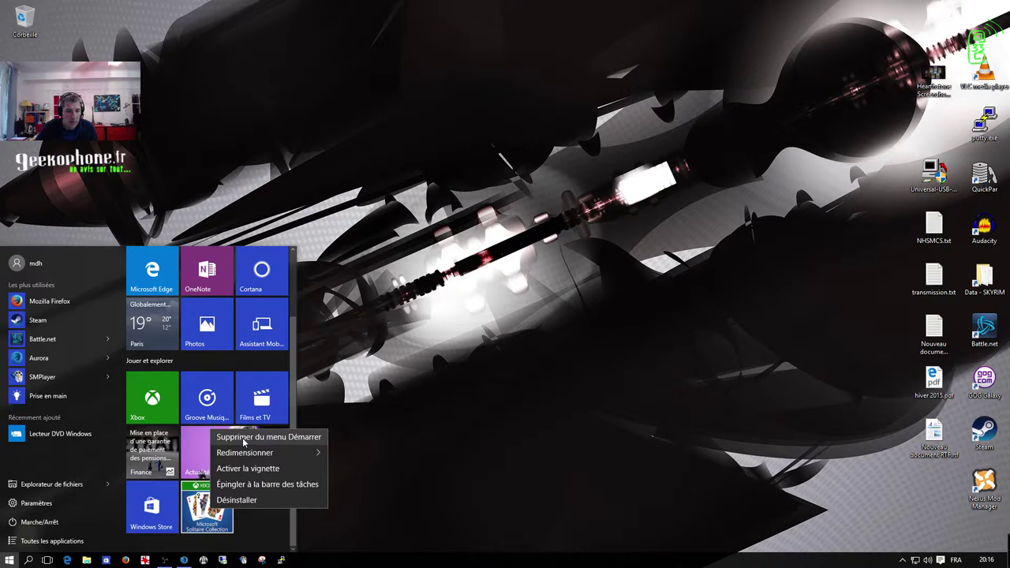
pyautogui.click(249, 436)
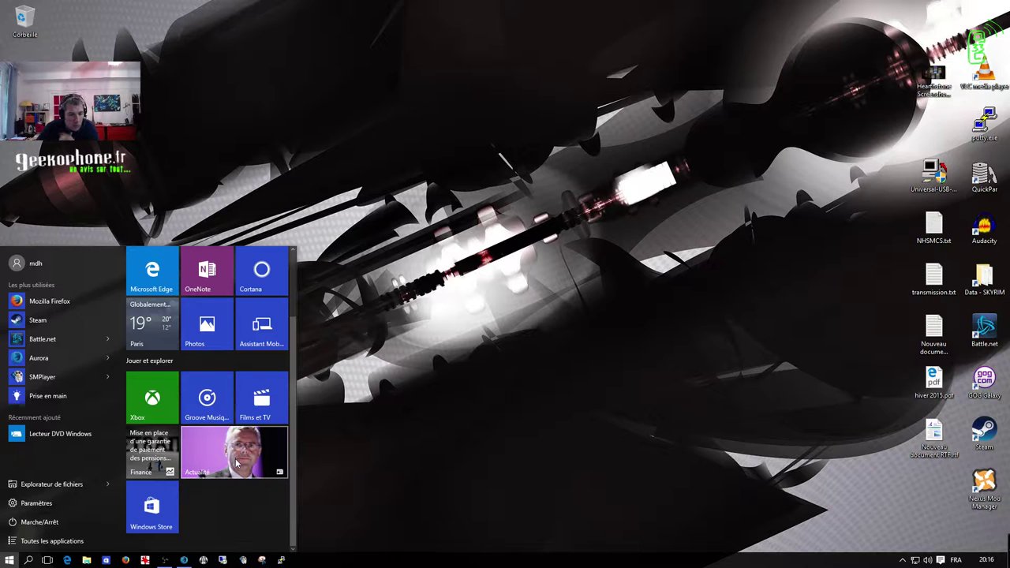
# Step: Open the Actualité app from its Start menu tile and reposition its window over the right half of the desktop
pyautogui.click(235, 471)
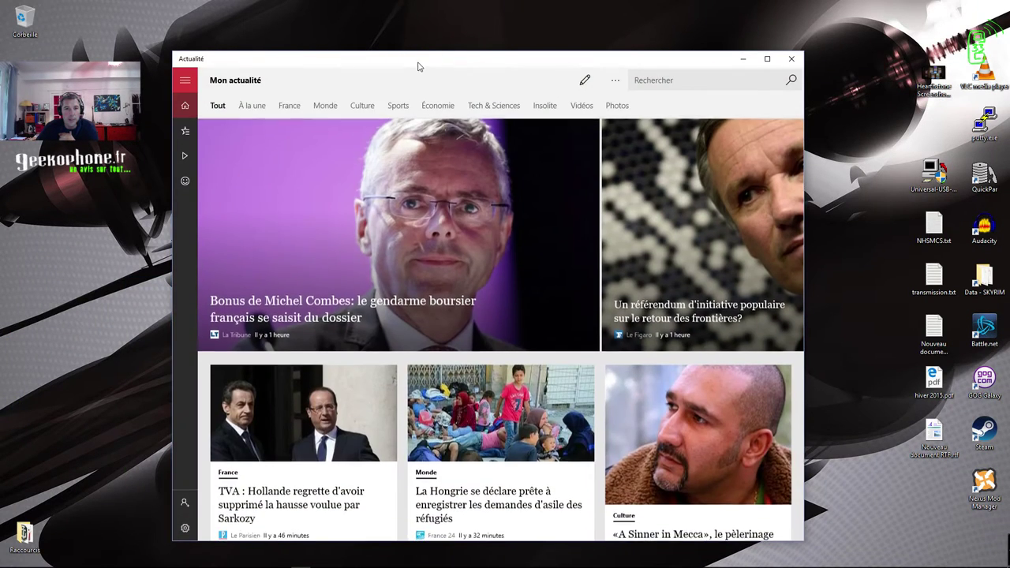
pyautogui.moveTo(418, 67); pyautogui.dragTo(436, 38)
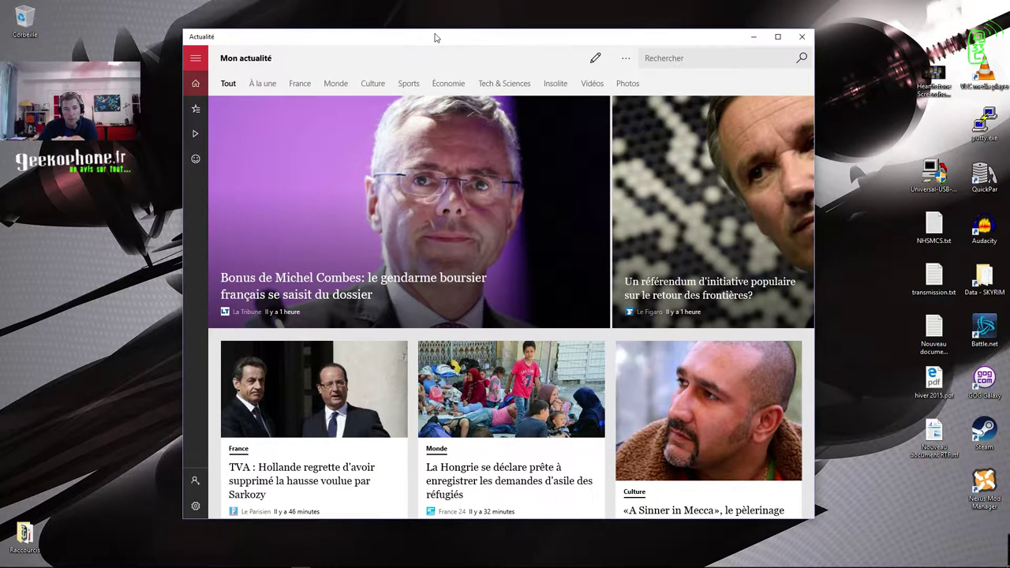
pyautogui.moveTo(438, 38); pyautogui.dragTo(614, 28)
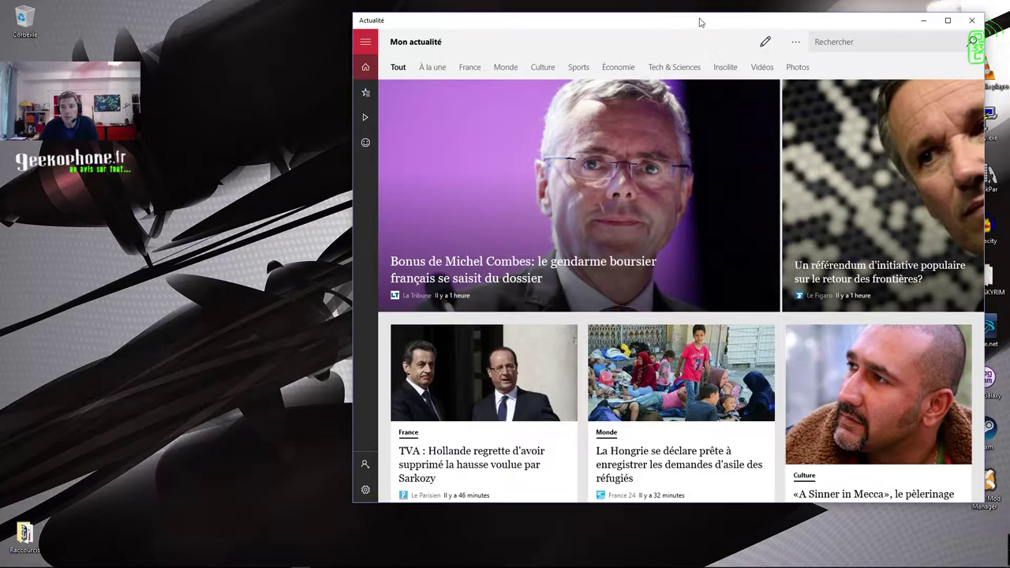
pyautogui.moveTo(699, 22); pyautogui.dragTo(685, 41)
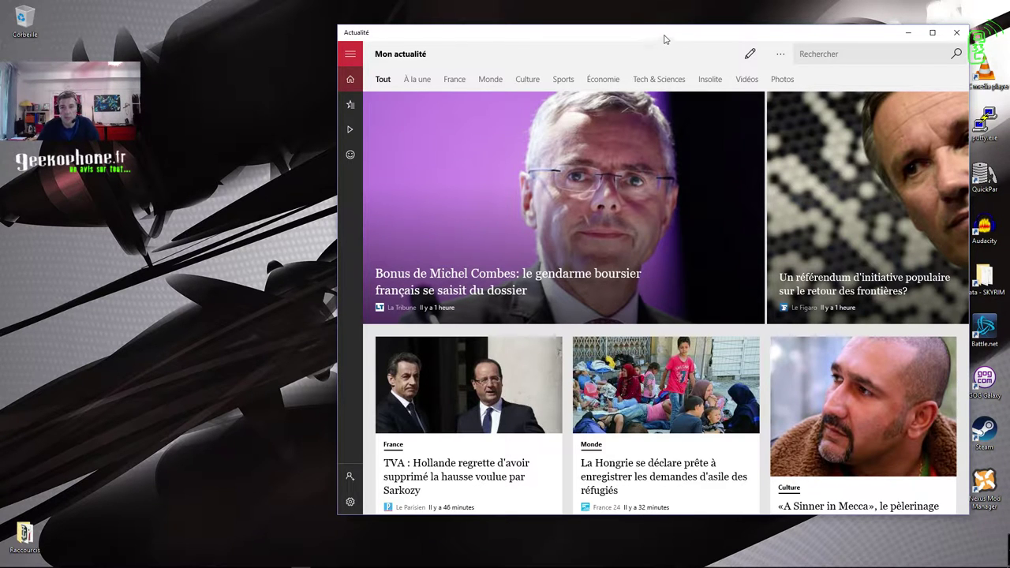
pyautogui.moveTo(665, 39); pyautogui.dragTo(651, 43)
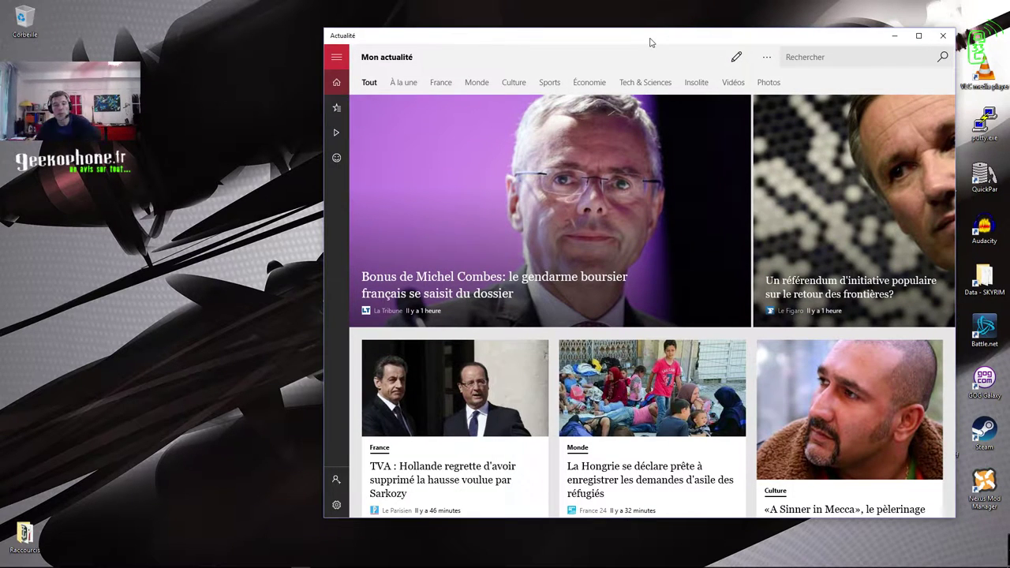
pyautogui.moveTo(24, 559)
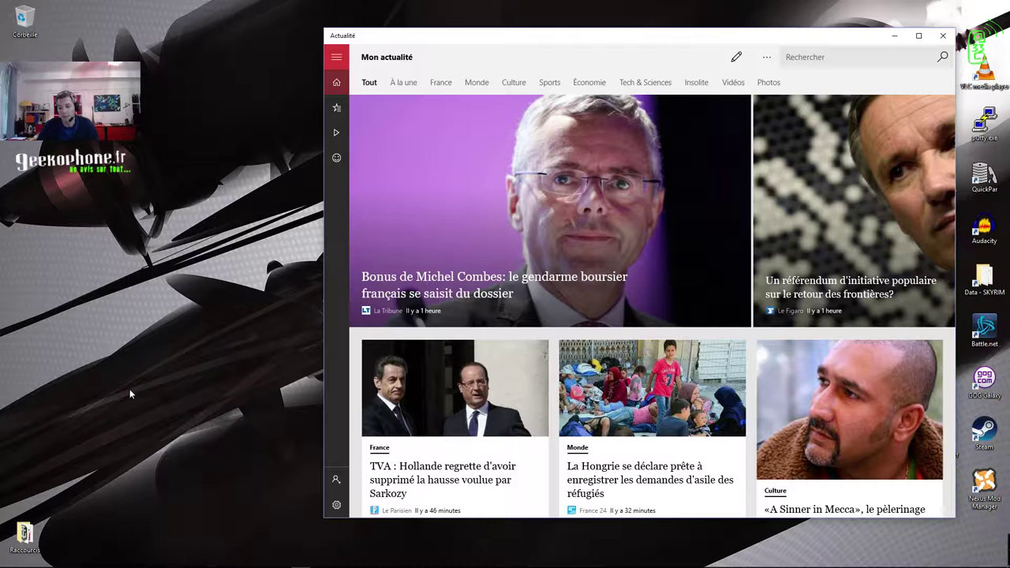
pyautogui.moveTo(599, 42); pyautogui.dragTo(606, 42)
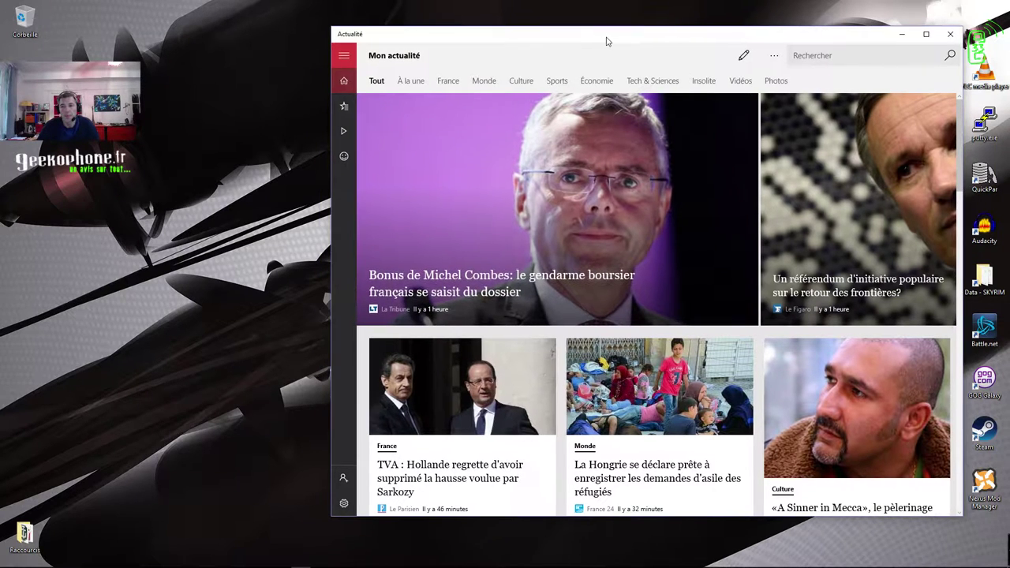
pyautogui.moveTo(842, 38); pyautogui.dragTo(870, 21)
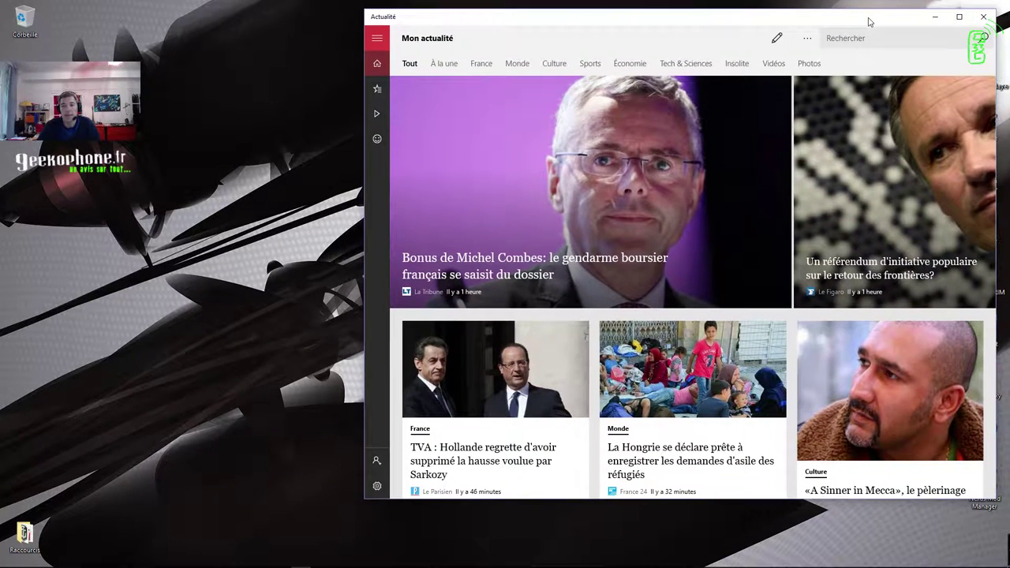
pyautogui.moveTo(778, 18)
pyautogui.mouseDown()
pyautogui.moveTo(767, 25)
pyautogui.moveTo(792, 25)
pyautogui.moveTo(776, 29)
pyautogui.mouseUp()
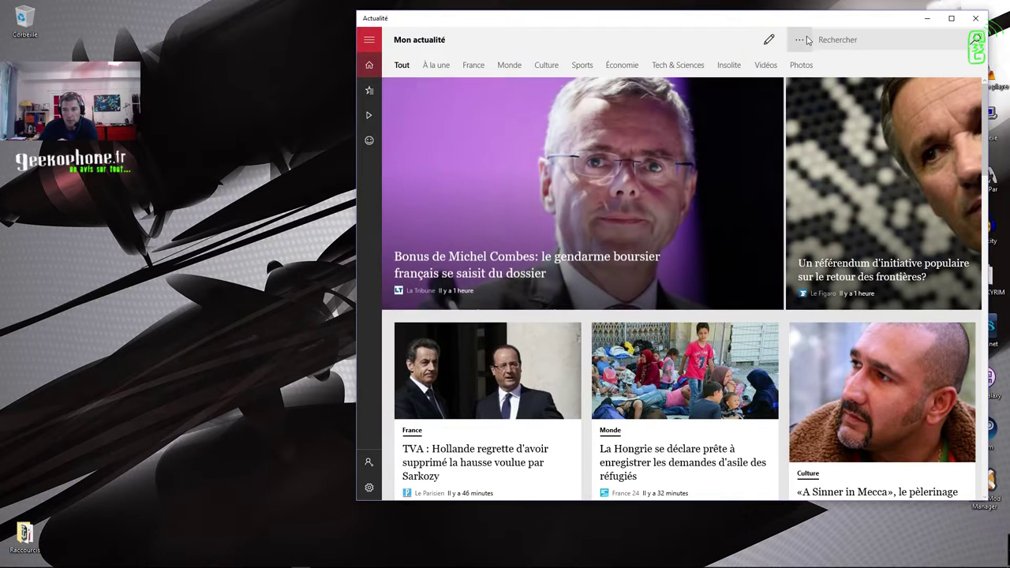
pyautogui.moveTo(809, 22)
pyautogui.mouseDown()
pyautogui.moveTo(822, 17)
pyautogui.moveTo(811, 21)
pyautogui.mouseUp()
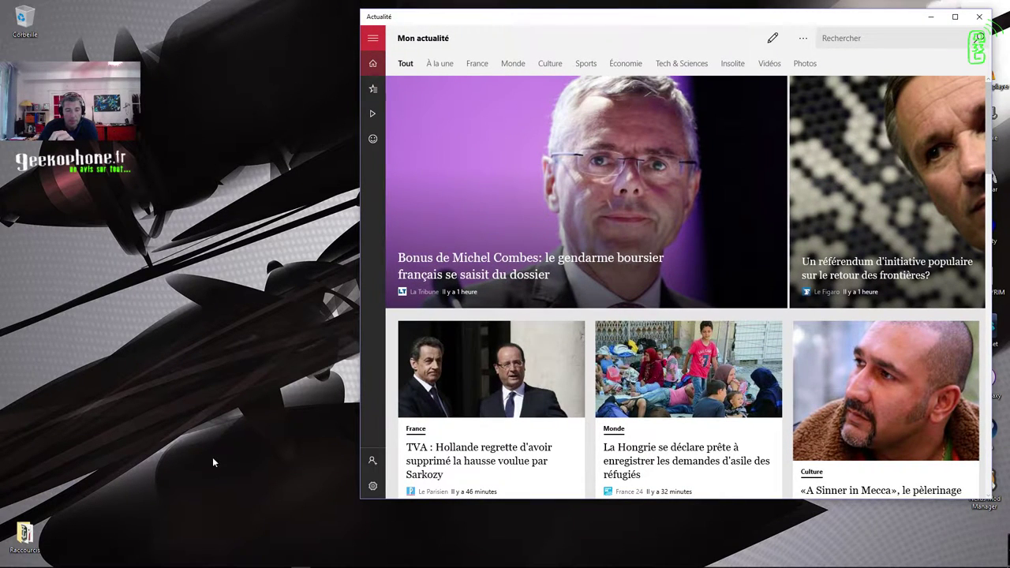
# Step: Open IrfanView and place its window beside the Actualité window, without overlap, to compare the two
pyautogui.moveTo(64, 564)
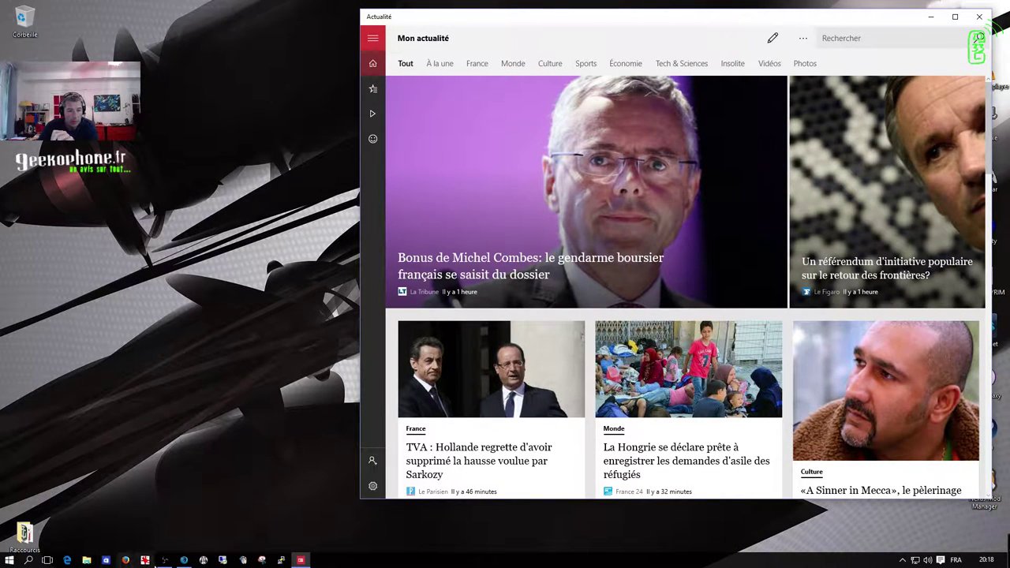
pyautogui.click(146, 560)
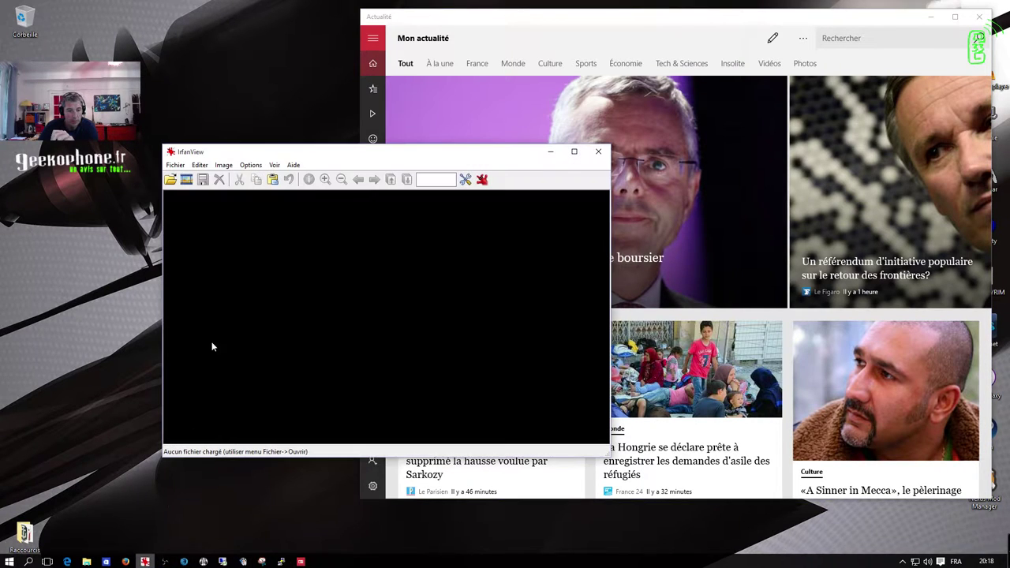
pyautogui.moveTo(384, 153); pyautogui.dragTo(231, 172)
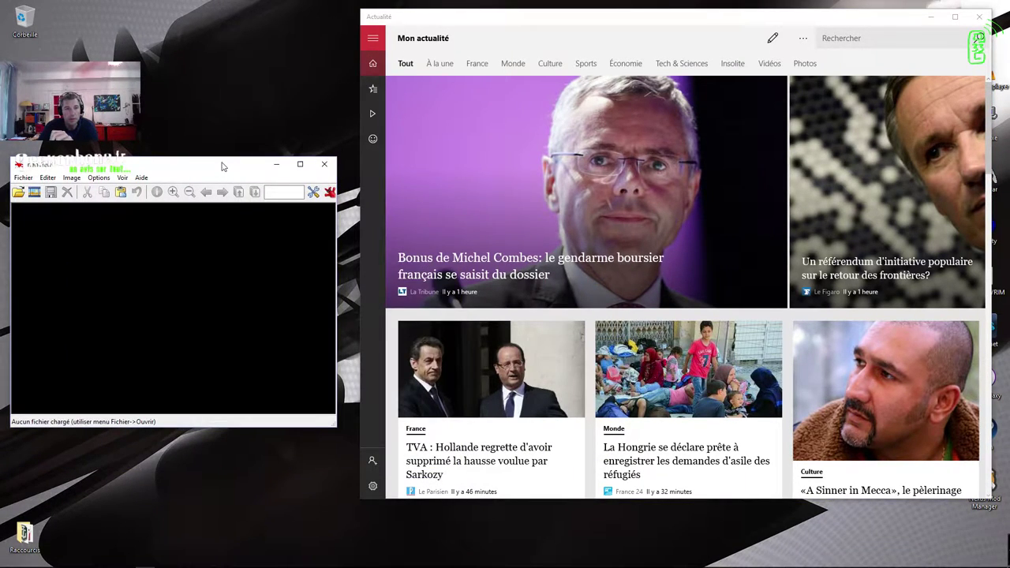
pyautogui.moveTo(222, 166); pyautogui.dragTo(228, 124)
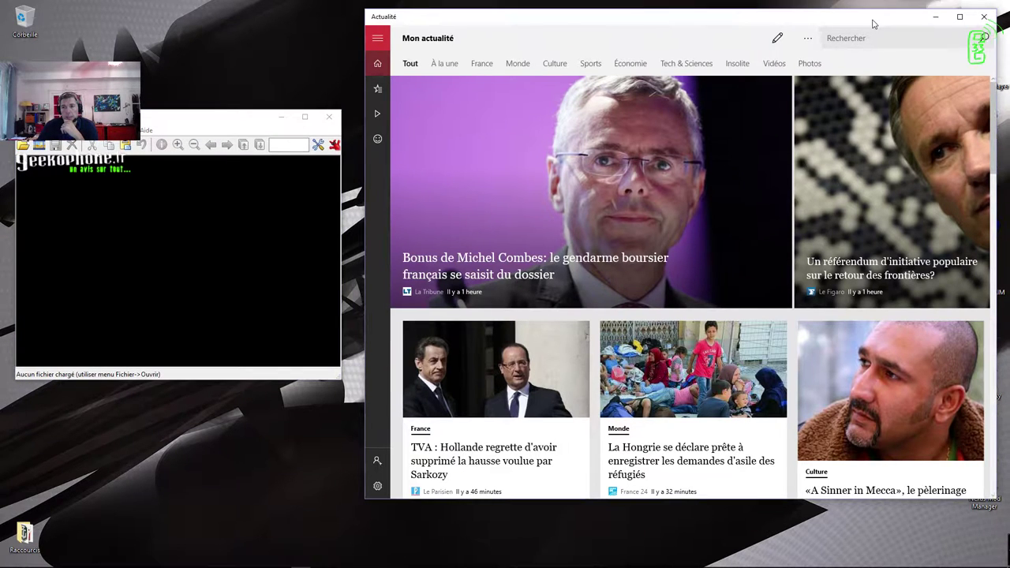
pyautogui.moveTo(874, 21); pyautogui.dragTo(877, 23)
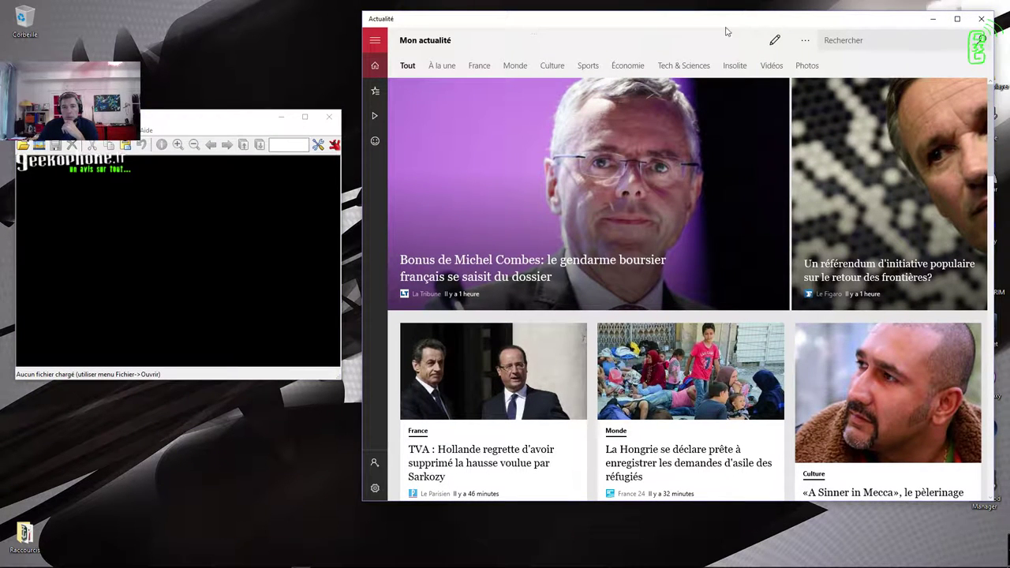
# Step: Close the Actualité app and bring the IrfanView window back towards the middle of the desktop
pyautogui.click(981, 18)
pyautogui.click(330, 116)
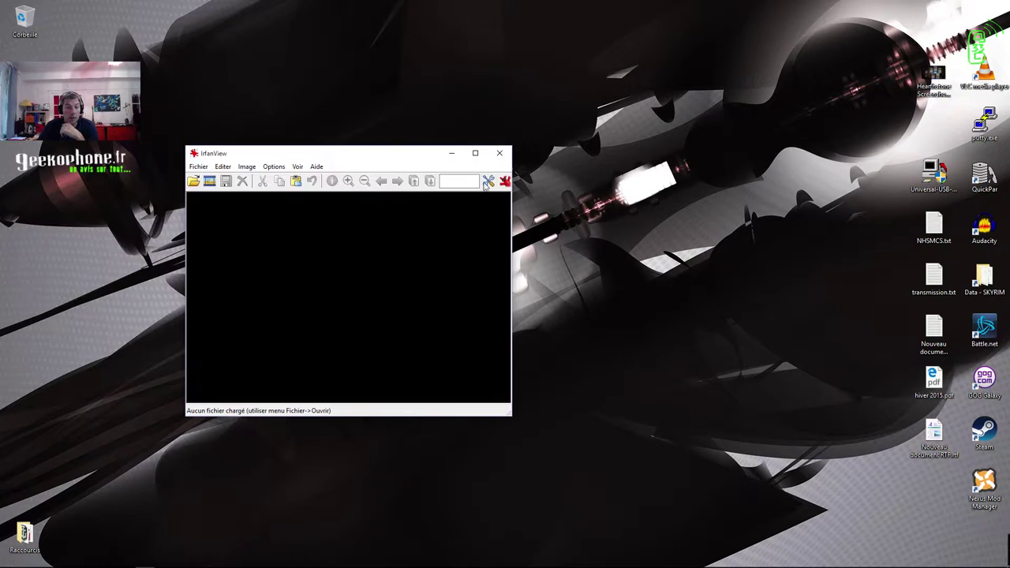
# Step: Close IrfanView and display the open windows and virtual desktops in Task View before returning to the desktop
pyautogui.click(498, 152)
pyautogui.click(9, 560)
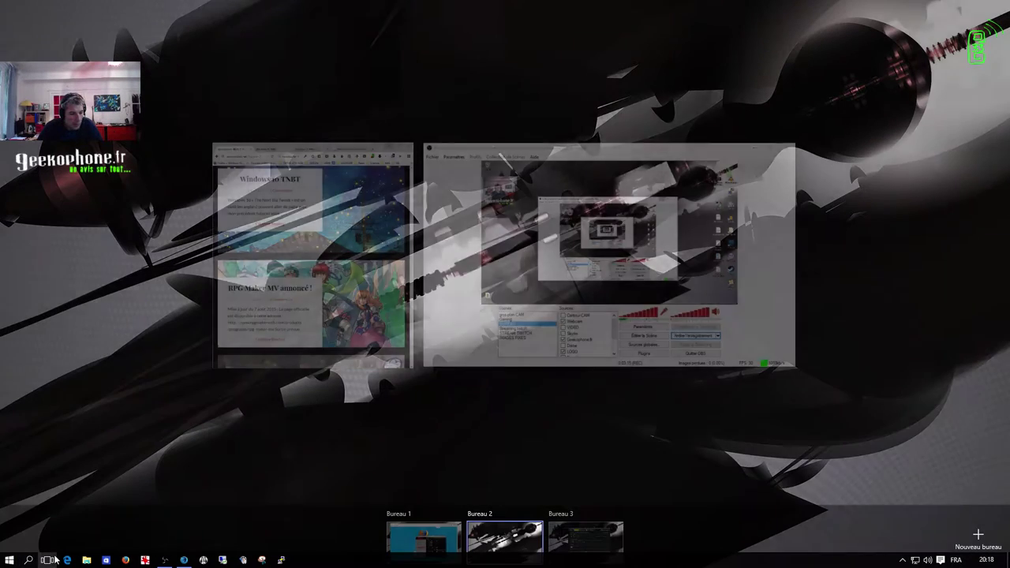
pyautogui.click(50, 557)
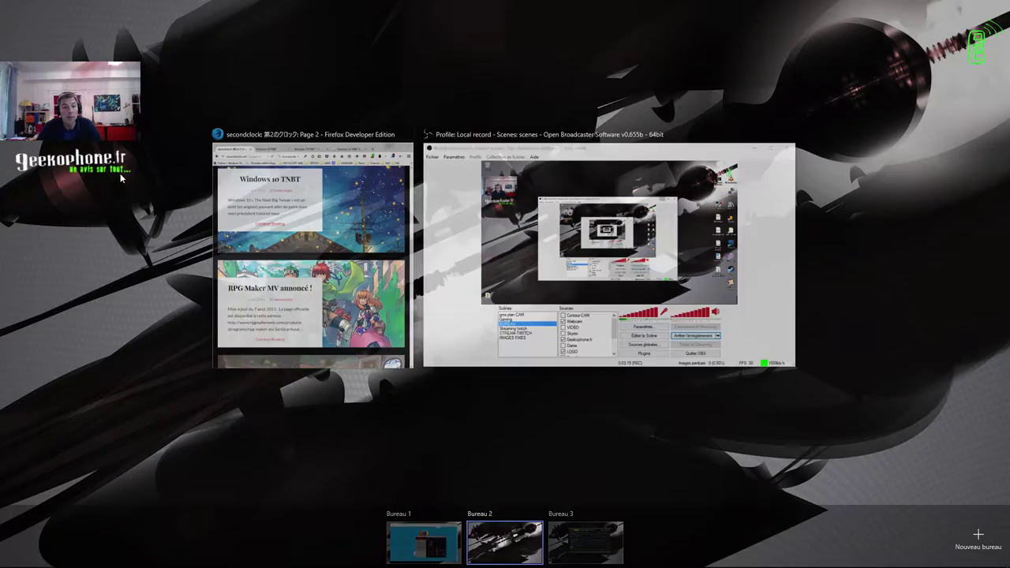
pyautogui.click(121, 179)
# Step: Cycle through the open windows with the window switcher, bring Firefox Developer Edition forward and minimise it
pyautogui.hotkey('alt', 'Tab')
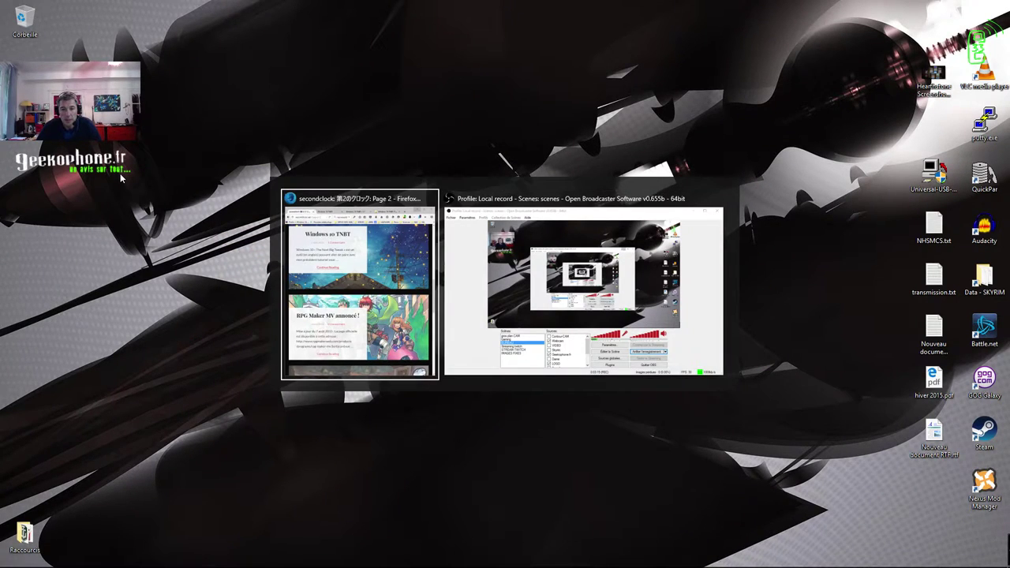
pyautogui.press('Tab')
pyautogui.press('Tab')
pyautogui.press('Tab')
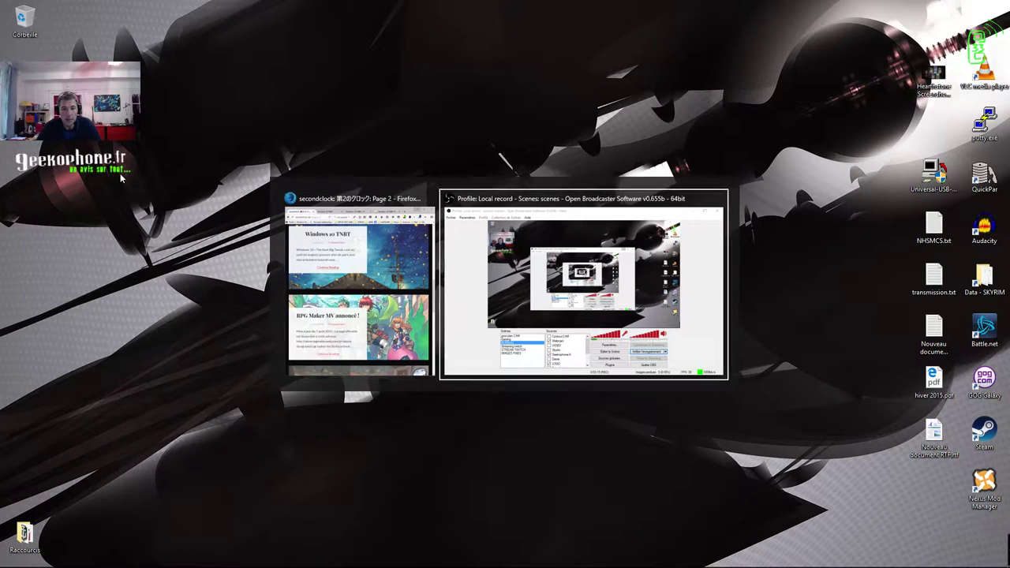
pyautogui.press('Tab')
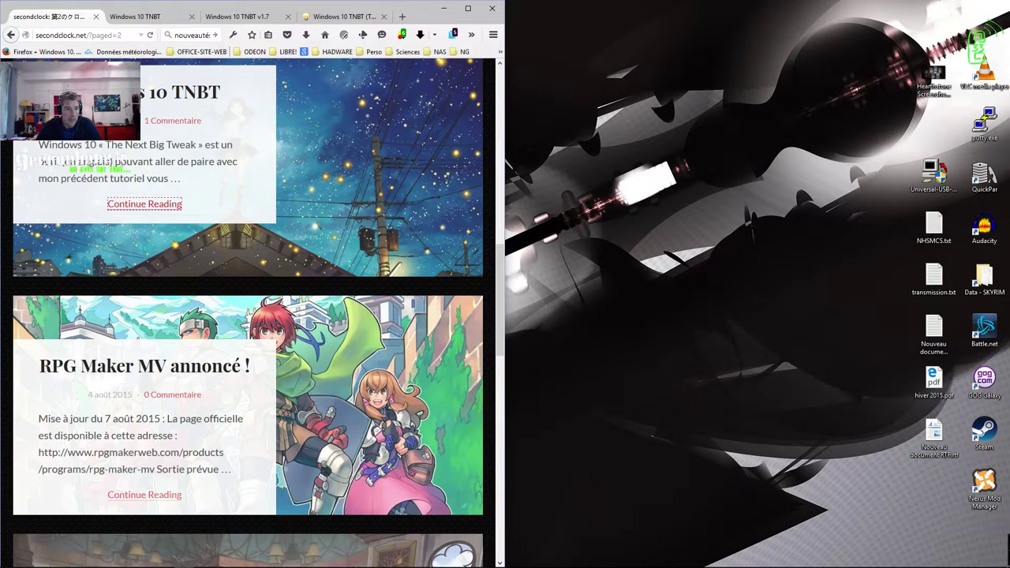
pyautogui.click(445, 8)
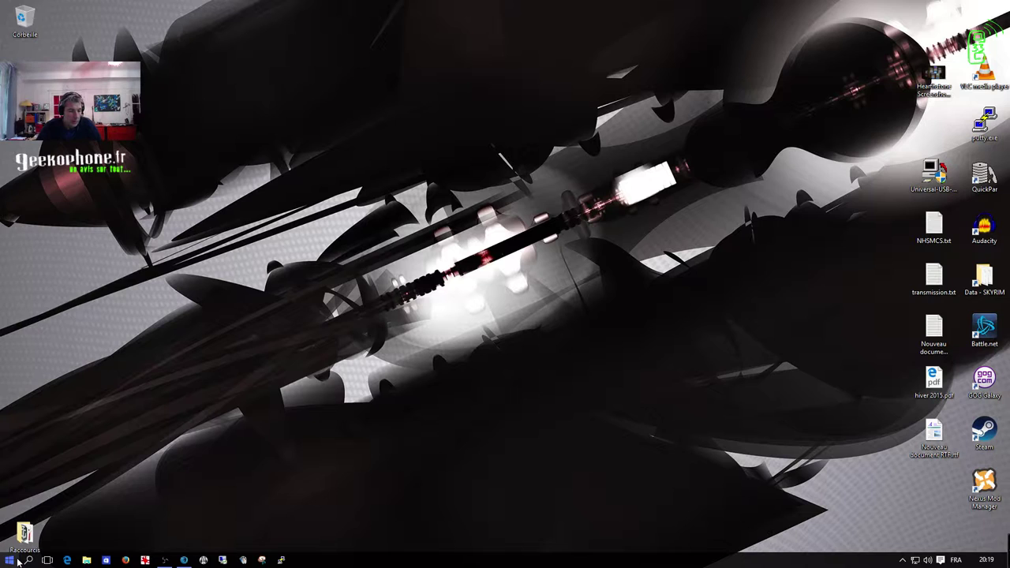
# Step: Open Microsoft Edge towards the upper-right of the desktop and briefly view its additional-actions menu and hub
pyautogui.click(68, 560)
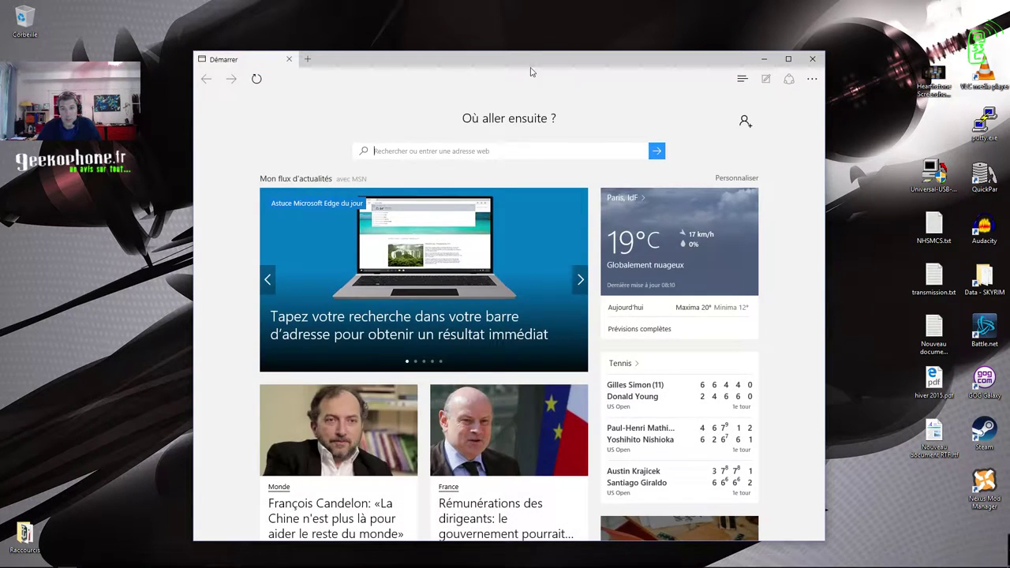
pyautogui.moveTo(523, 65); pyautogui.dragTo(714, 32)
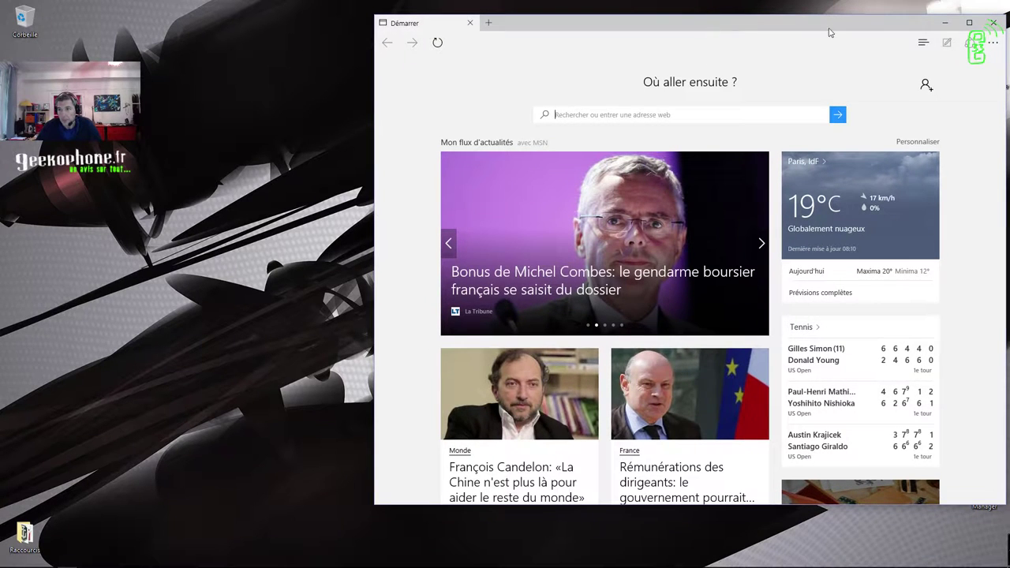
pyautogui.click(990, 46)
pyautogui.click(924, 43)
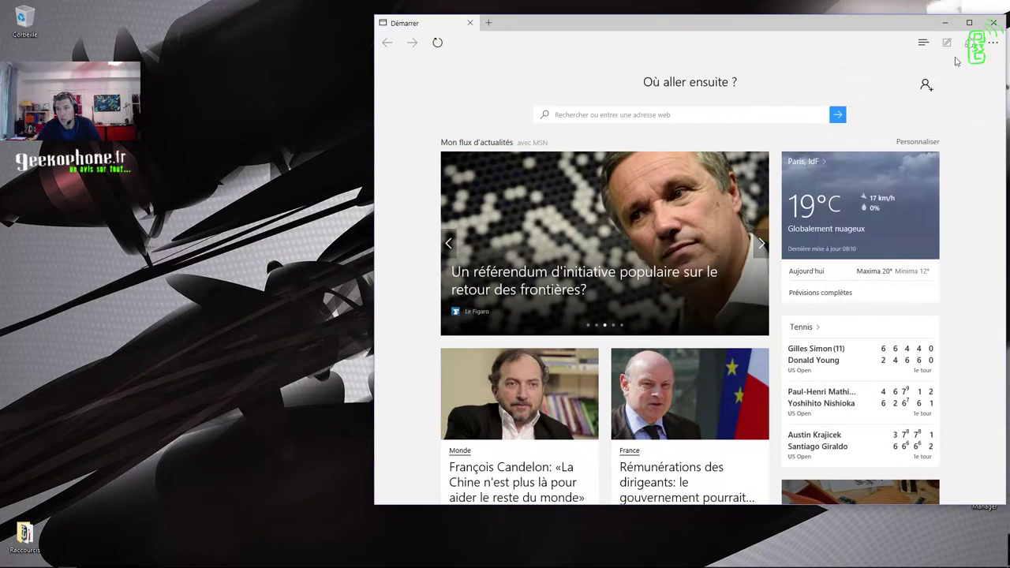
pyautogui.click(923, 44)
pyautogui.click(923, 44)
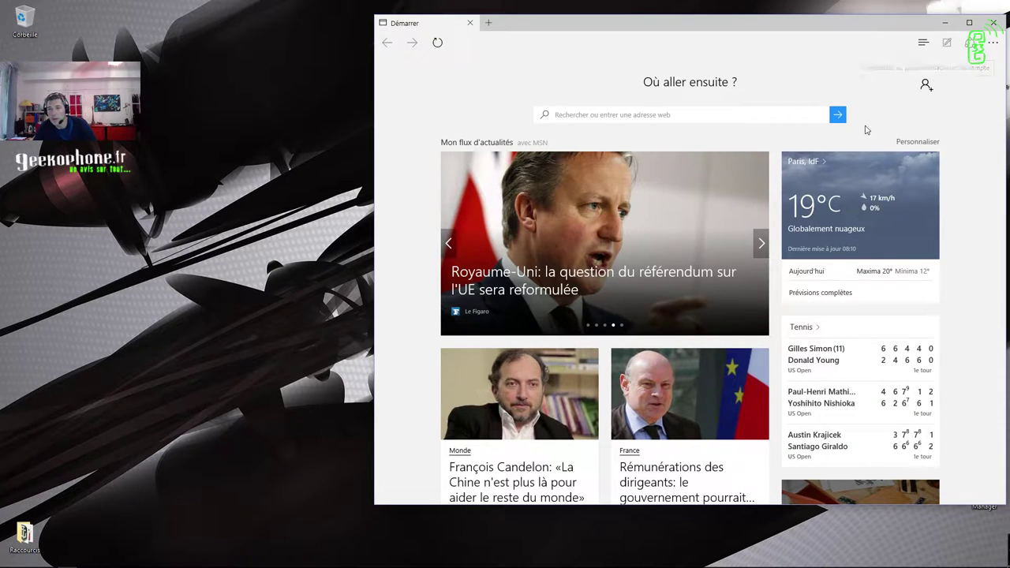
pyautogui.moveTo(620, 27)
pyautogui.mouseDown()
pyautogui.moveTo(611, 29)
pyautogui.moveTo(623, 31)
pyautogui.mouseUp()
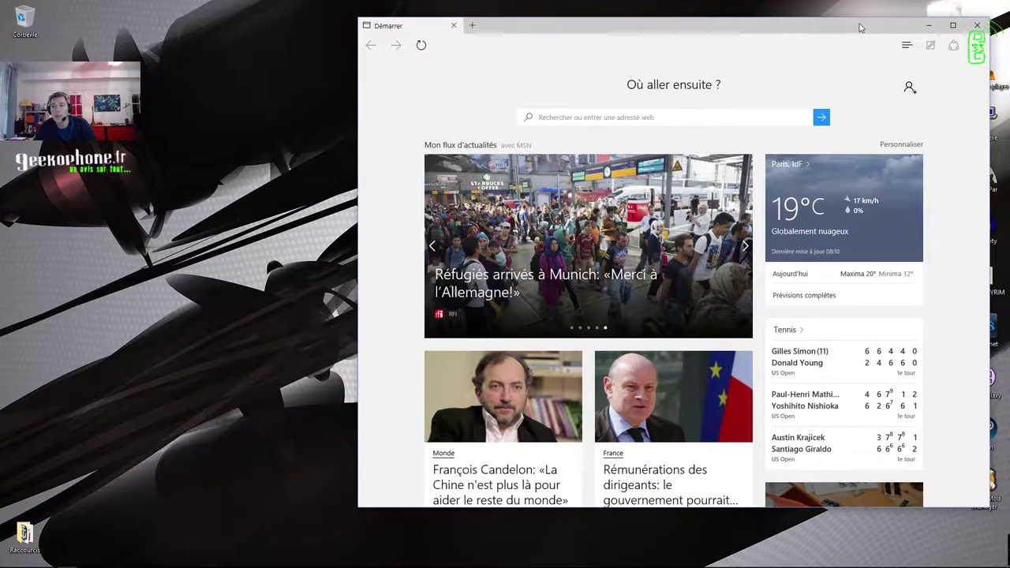
pyautogui.moveTo(869, 28); pyautogui.dragTo(862, 29)
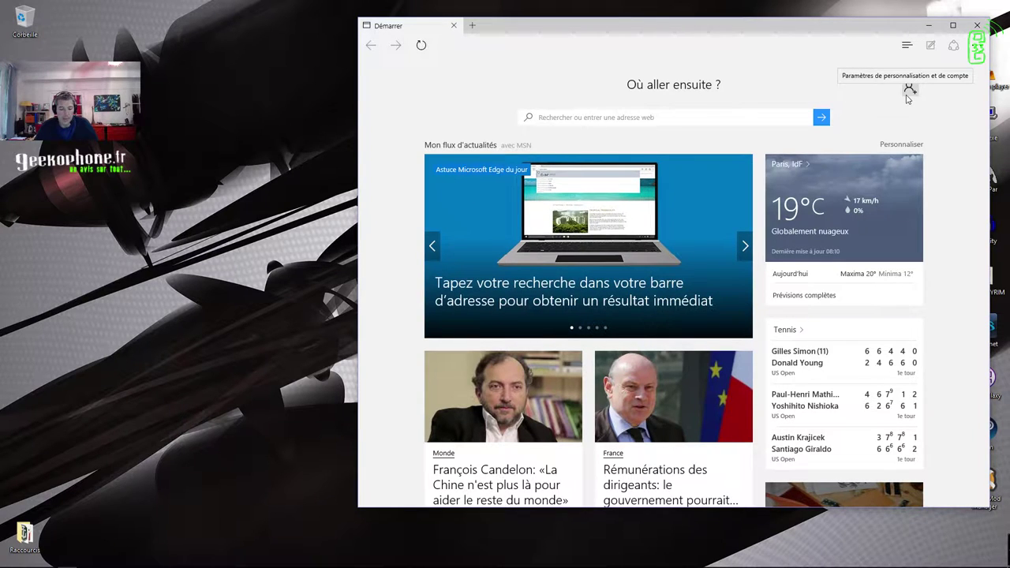
pyautogui.moveTo(858, 24); pyautogui.dragTo(872, 20)
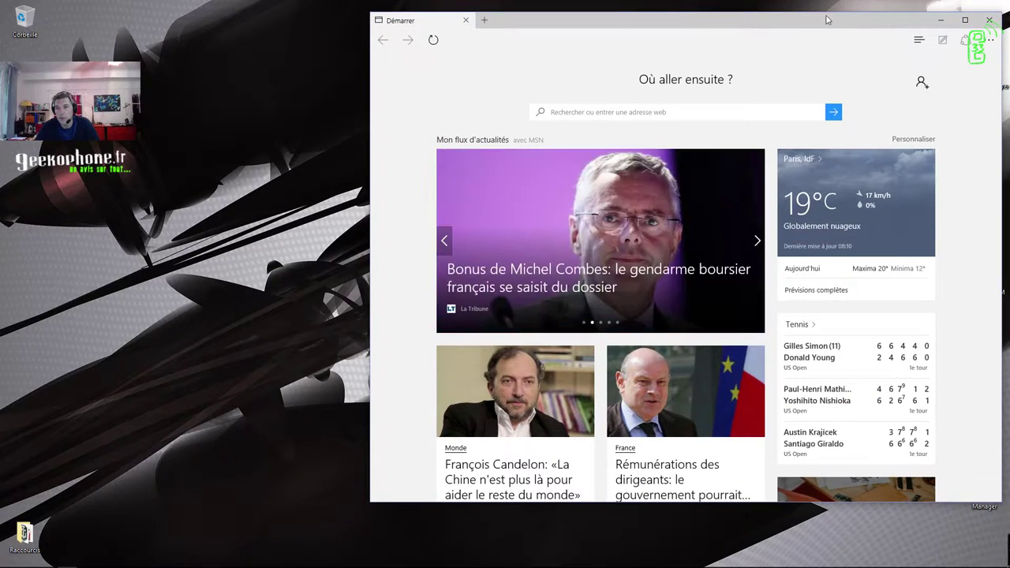
pyautogui.moveTo(825, 24); pyautogui.dragTo(825, 25)
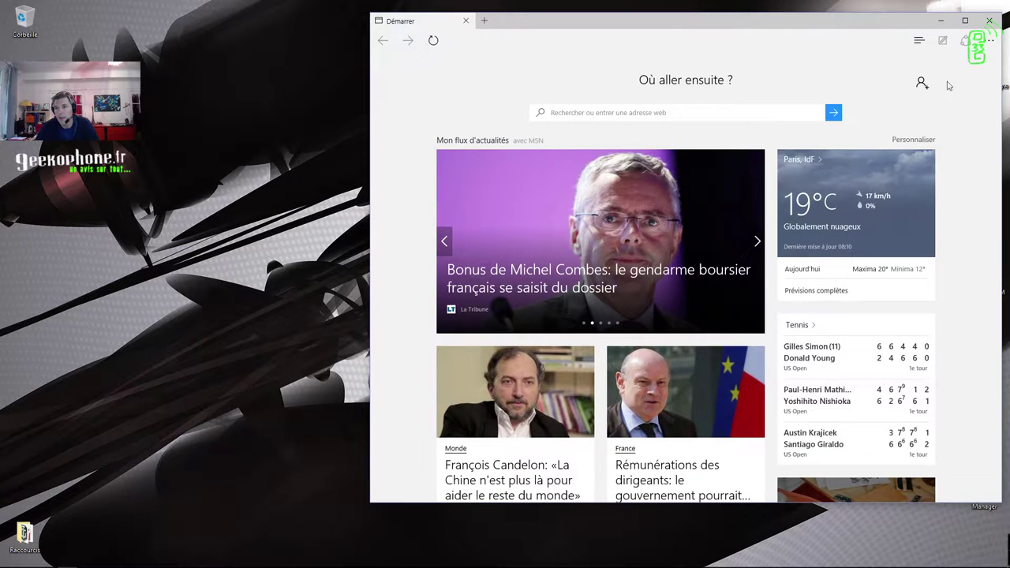
pyautogui.moveTo(916, 24); pyautogui.dragTo(906, 26)
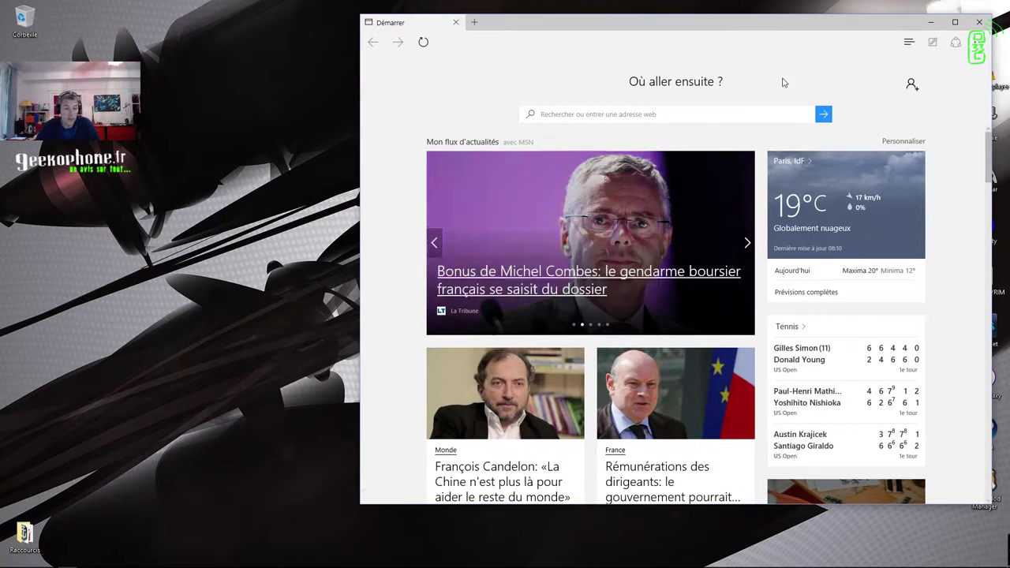
pyautogui.moveTo(830, 30)
pyautogui.mouseDown()
pyautogui.moveTo(841, 27)
pyautogui.moveTo(821, 29)
pyautogui.mouseUp()
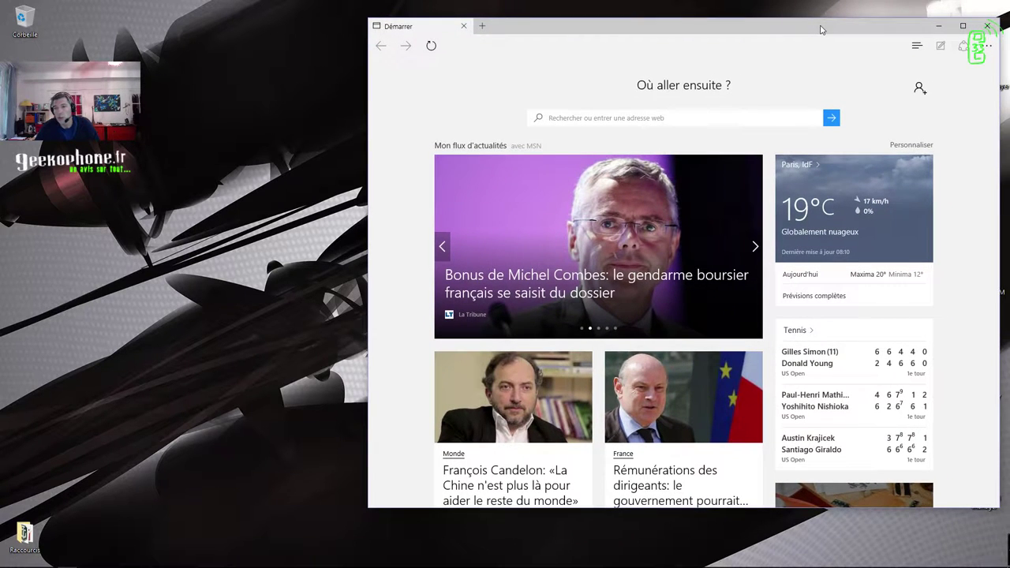
# Step: Look through Edge's additional-actions menu with its new window, InPrivate, zoom and Paramètres entries, and dismiss it
pyautogui.click(987, 45)
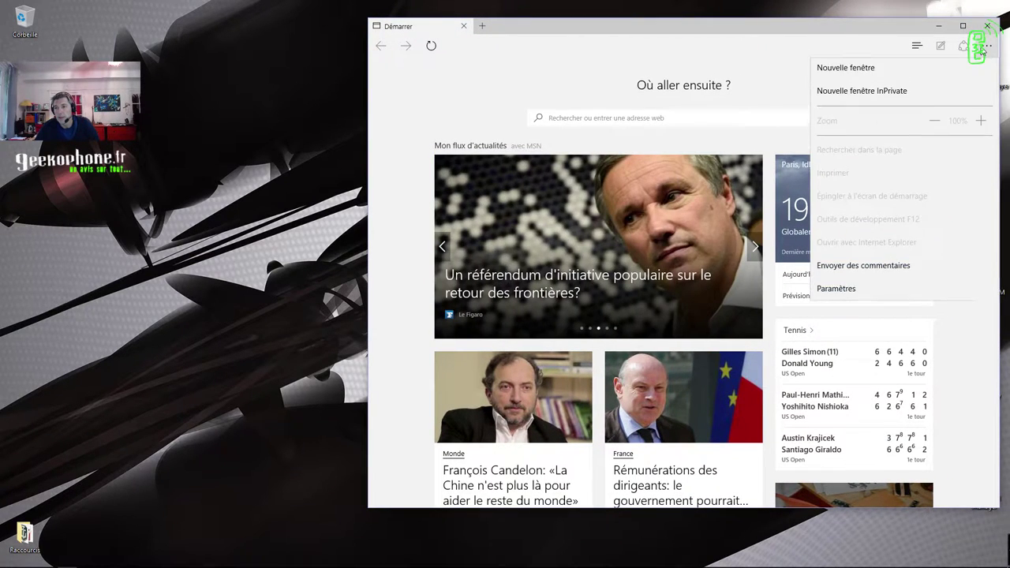
pyautogui.click(860, 34)
pyautogui.click(988, 45)
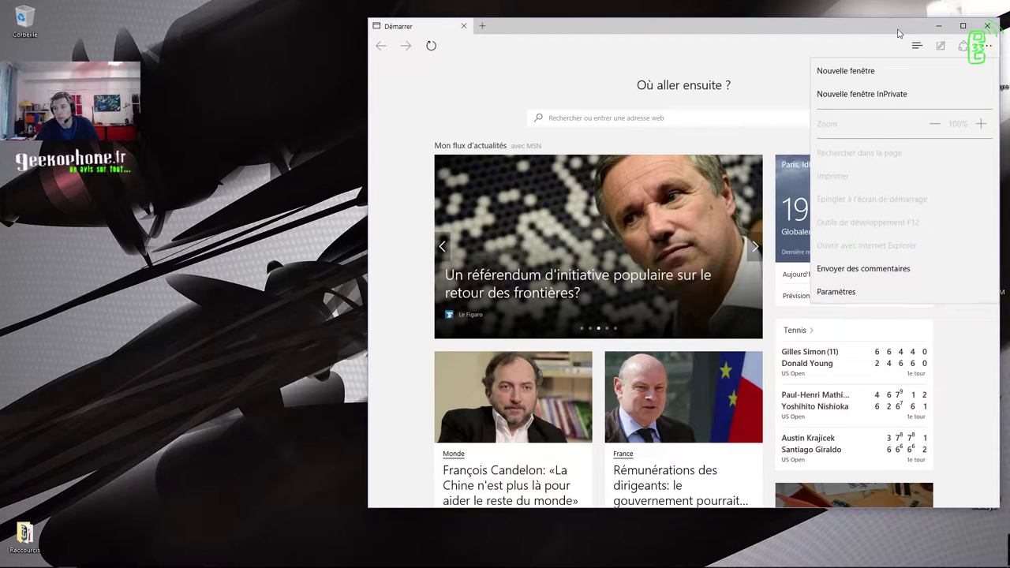
pyautogui.click(875, 45)
# Step: Restore the Firefox window and snap Edge to the right half and Firefox to the left half of the desktop
pyautogui.moveTo(68, 562)
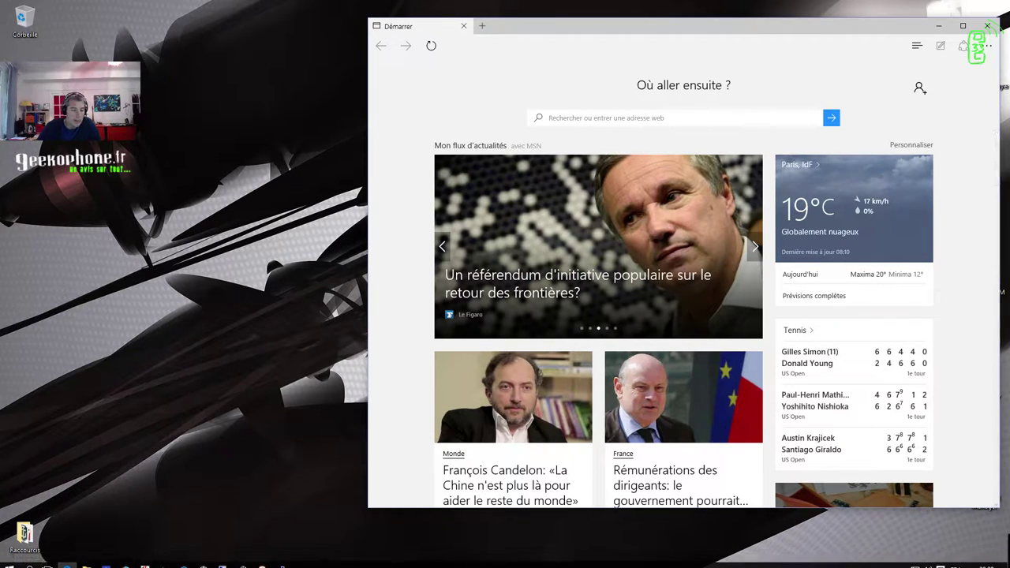
pyautogui.click(126, 560)
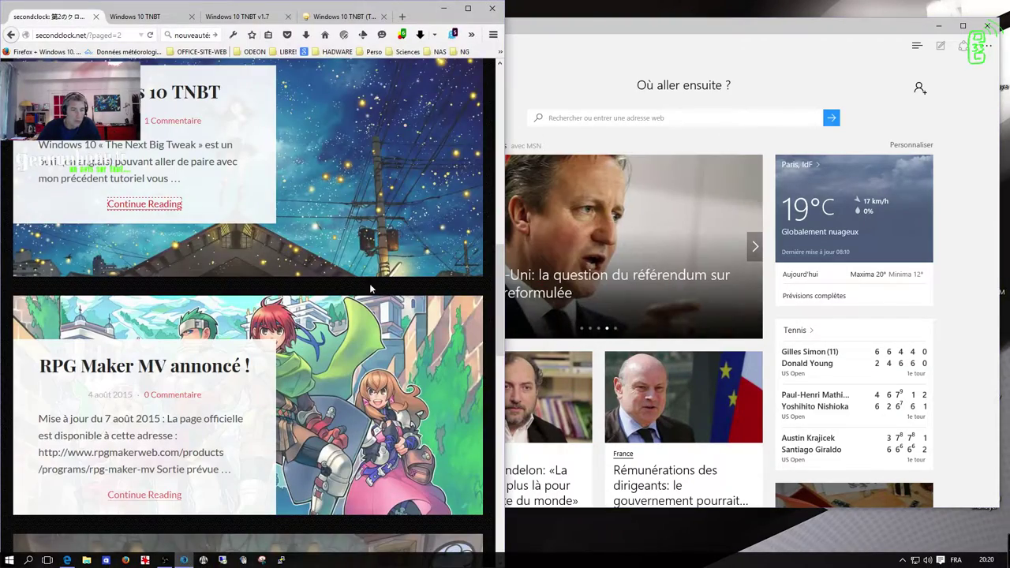
pyautogui.moveTo(392, 10); pyautogui.dragTo(432, 65)
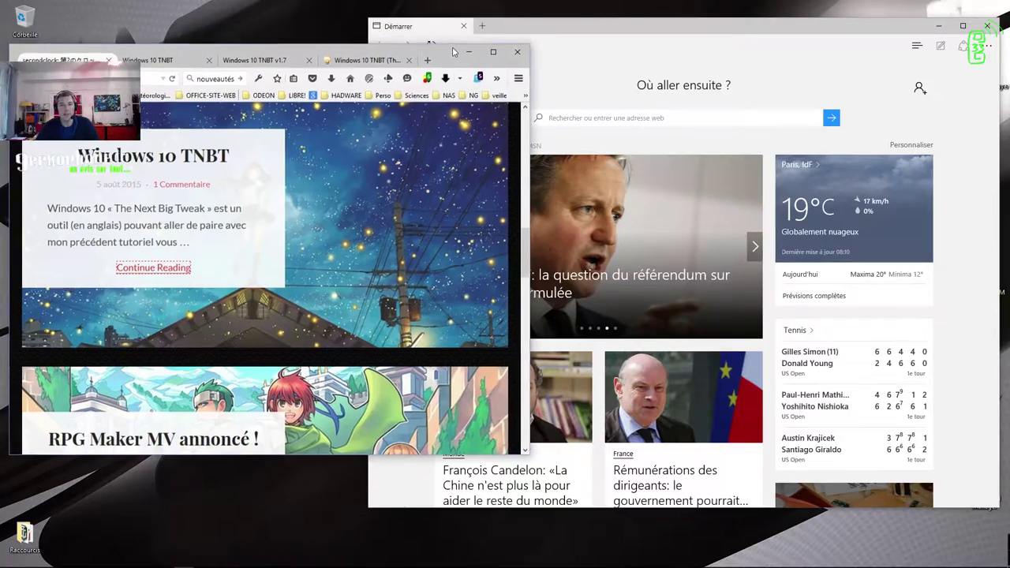
pyautogui.moveTo(641, 33); pyautogui.dragTo(1007, 51)
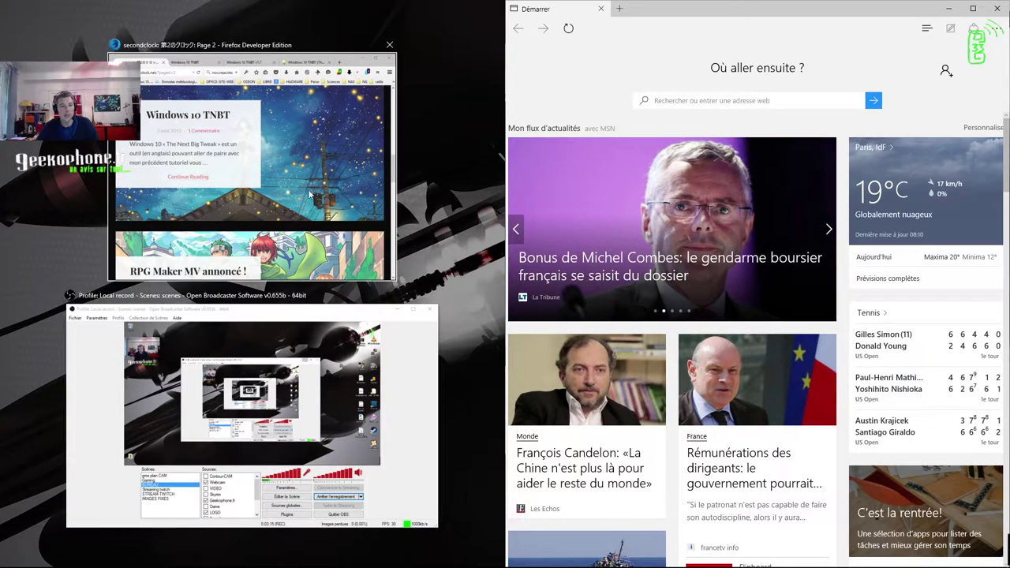
pyautogui.click(292, 138)
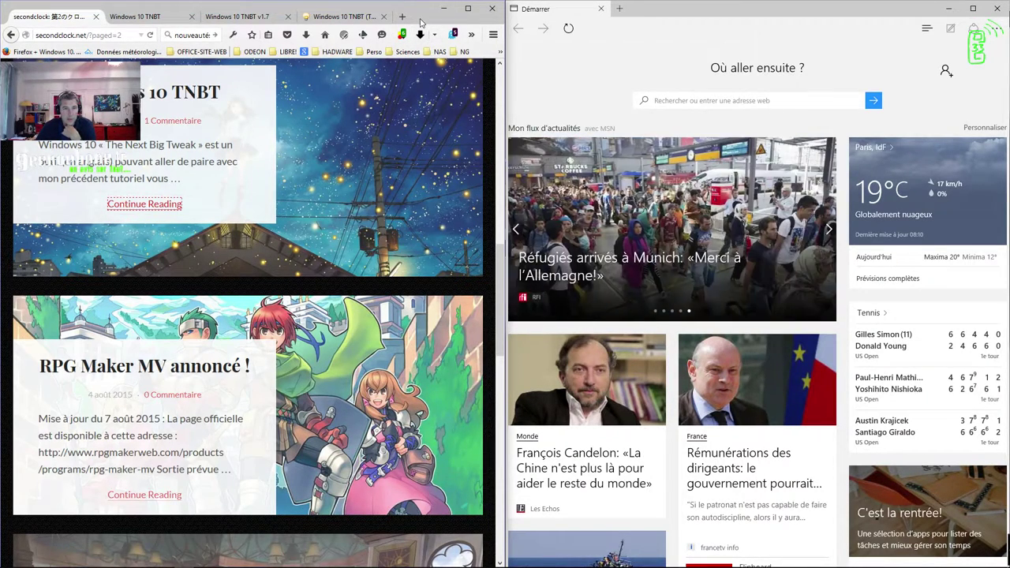
# Step: Hide the Barre personnelle toolbar in Firefox and view the browser's main menu before returning to Edge
pyautogui.rightClick(423, 22)
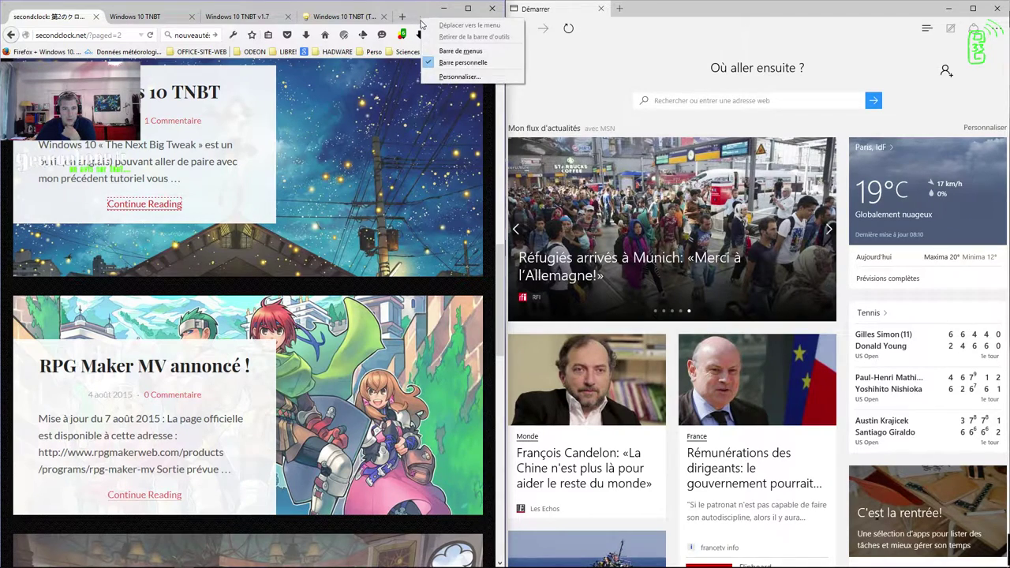
pyautogui.click(442, 69)
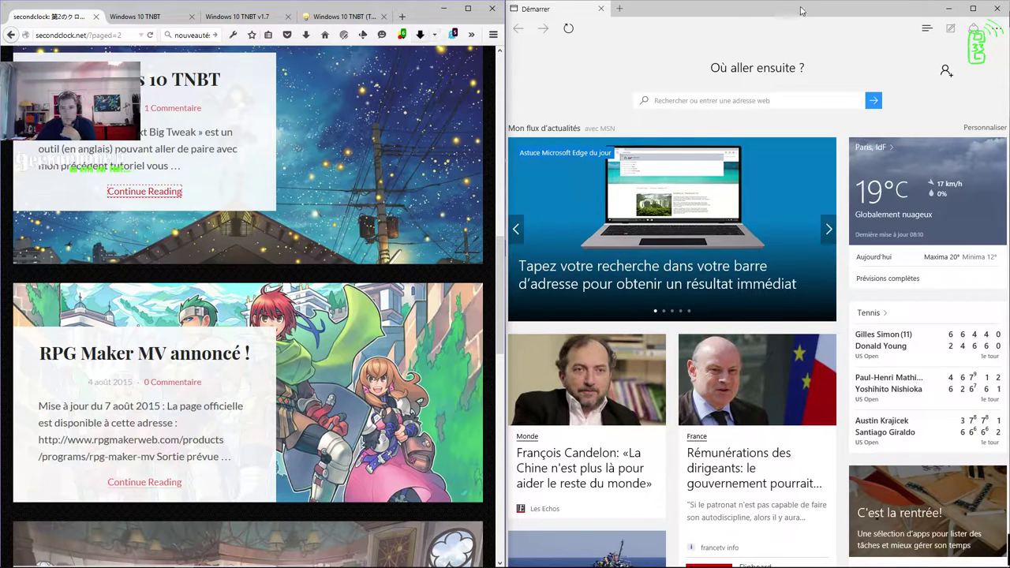
pyautogui.click(493, 37)
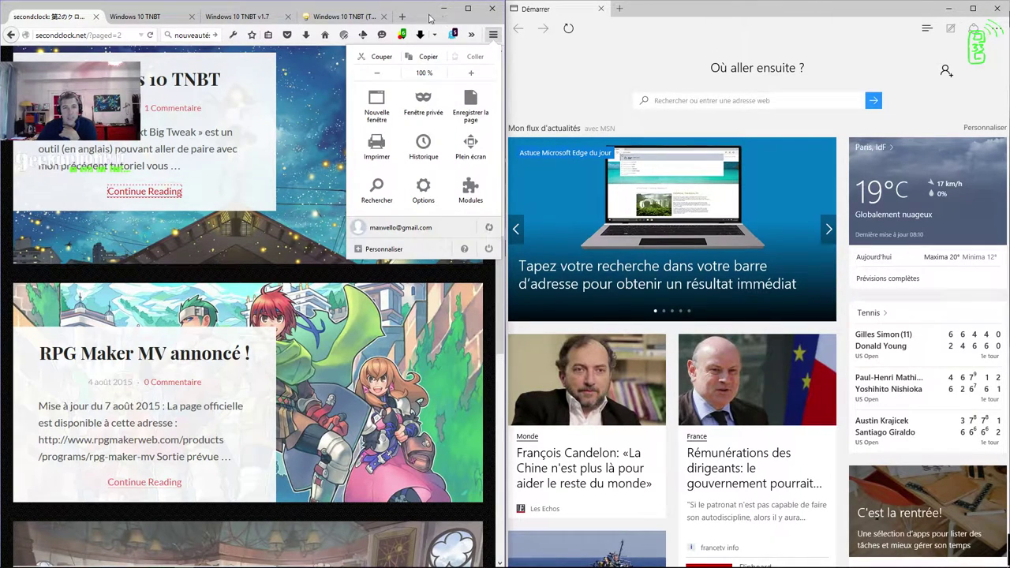
pyautogui.click(864, 20)
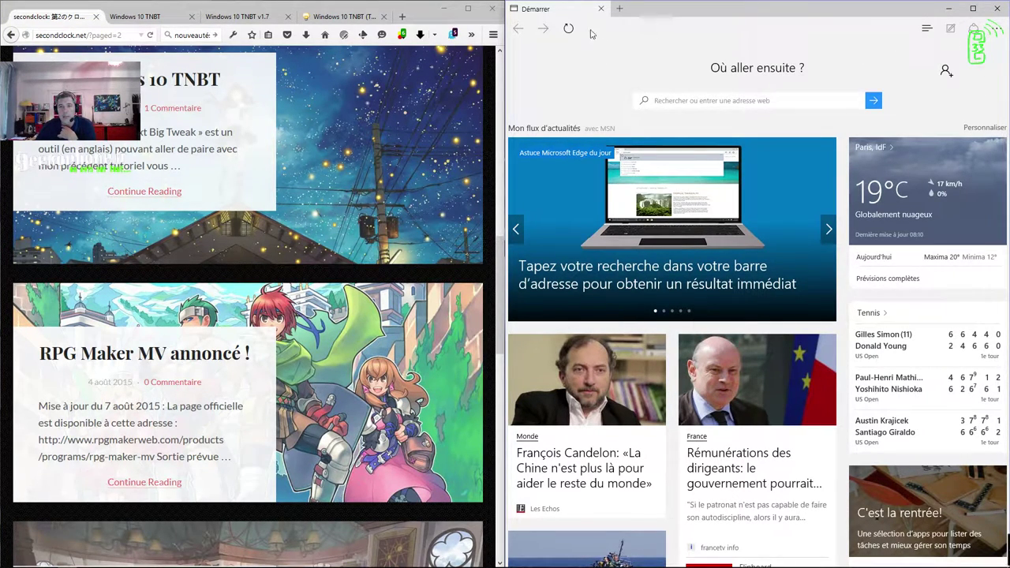
# Step: Search the web for "tarte tatin" from the address bar in Edge
pyautogui.scroll(-1, 632, 37)
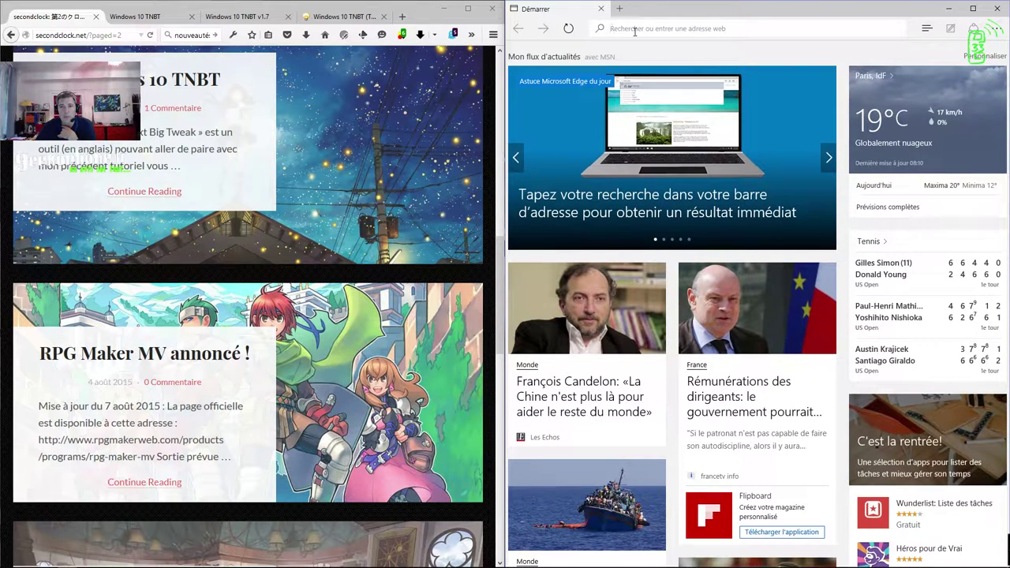
pyautogui.click(634, 32)
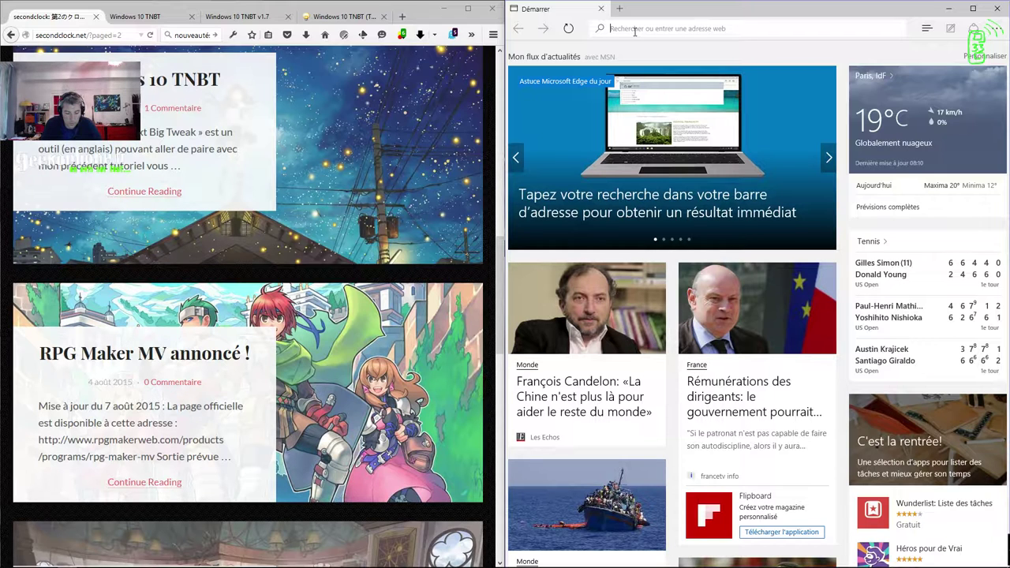
pyautogui.write('tarte t')
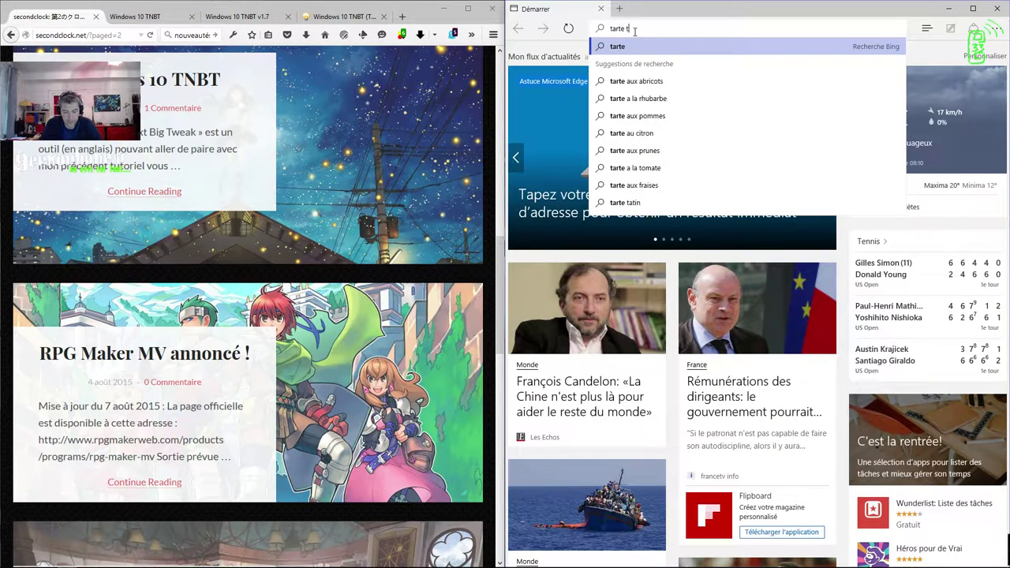
pyautogui.write('atin')
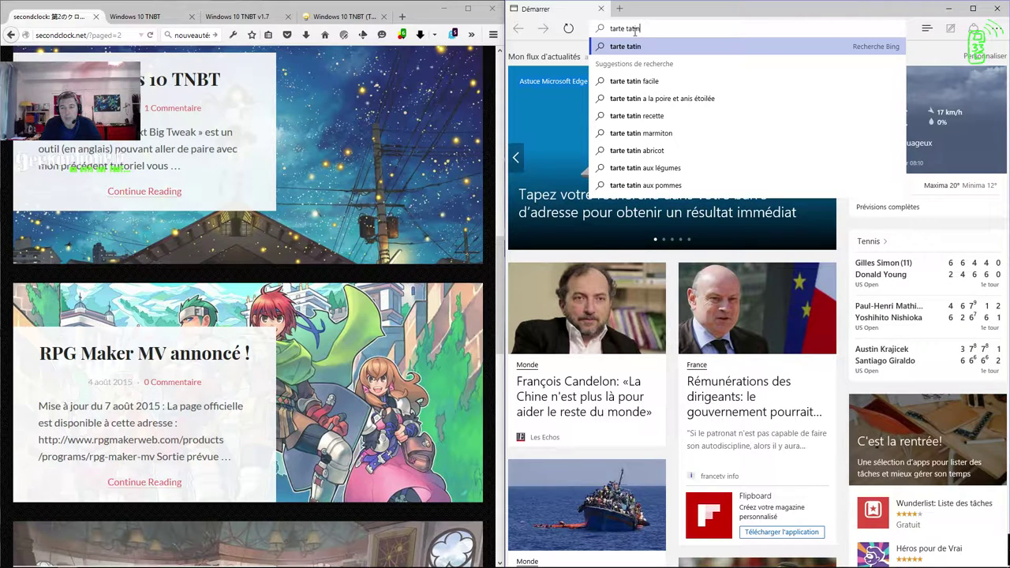
pyautogui.press('Return')
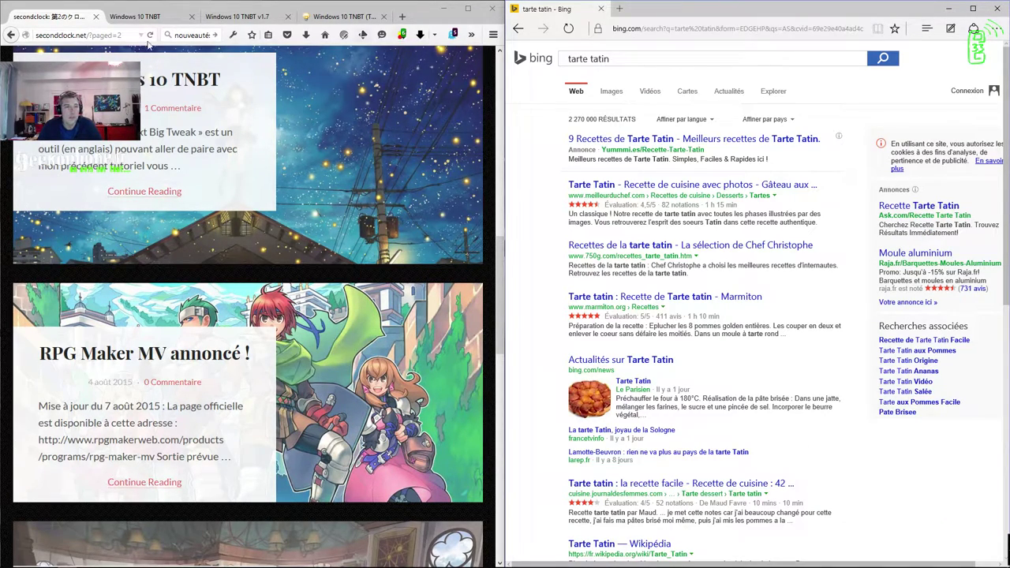
# Step: Run the same "tarte tatin" search from the address bar of a new Firefox tab
pyautogui.click(402, 16)
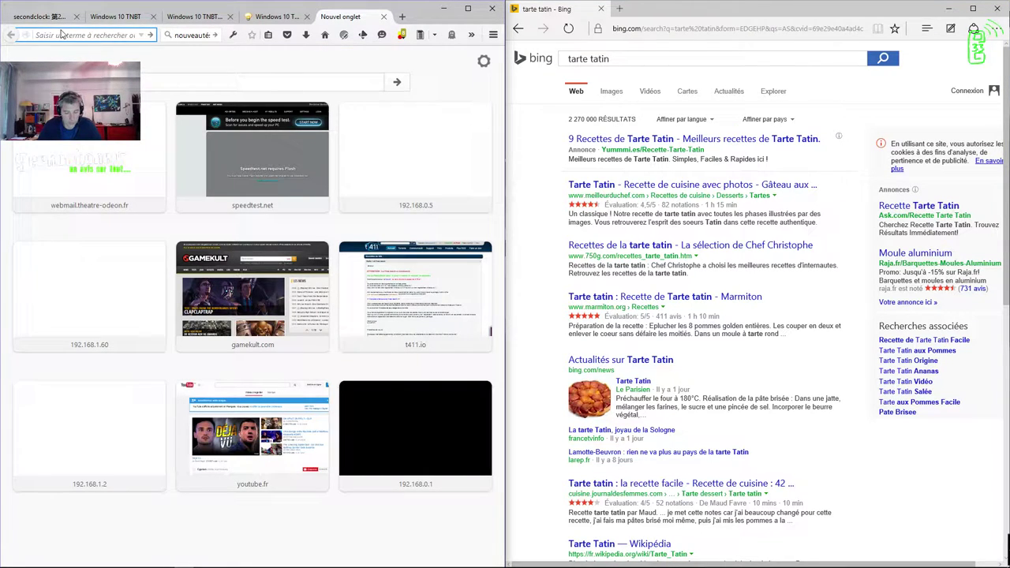
pyautogui.write('tarte t')
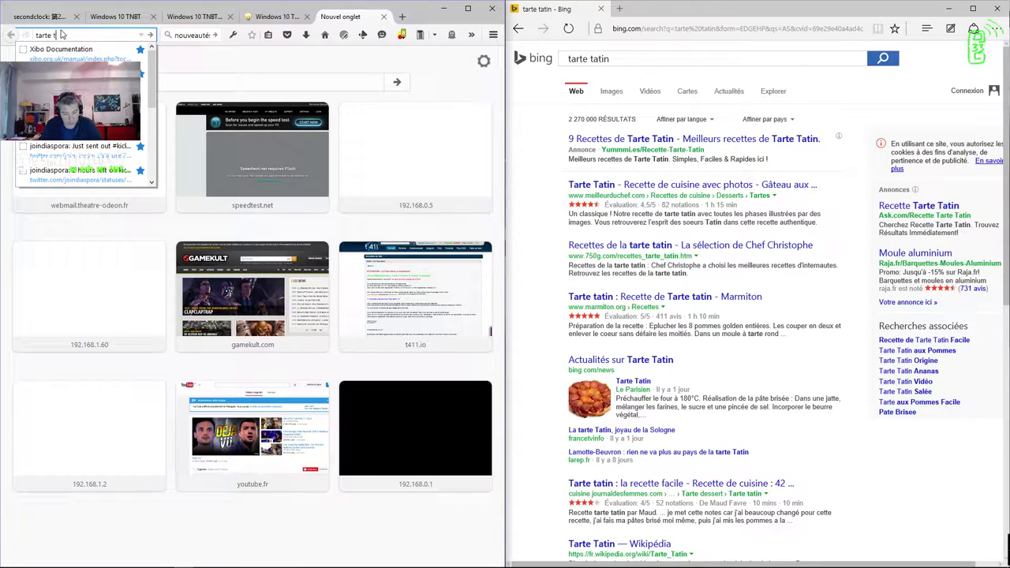
pyautogui.write('atin')
pyautogui.press('Return')
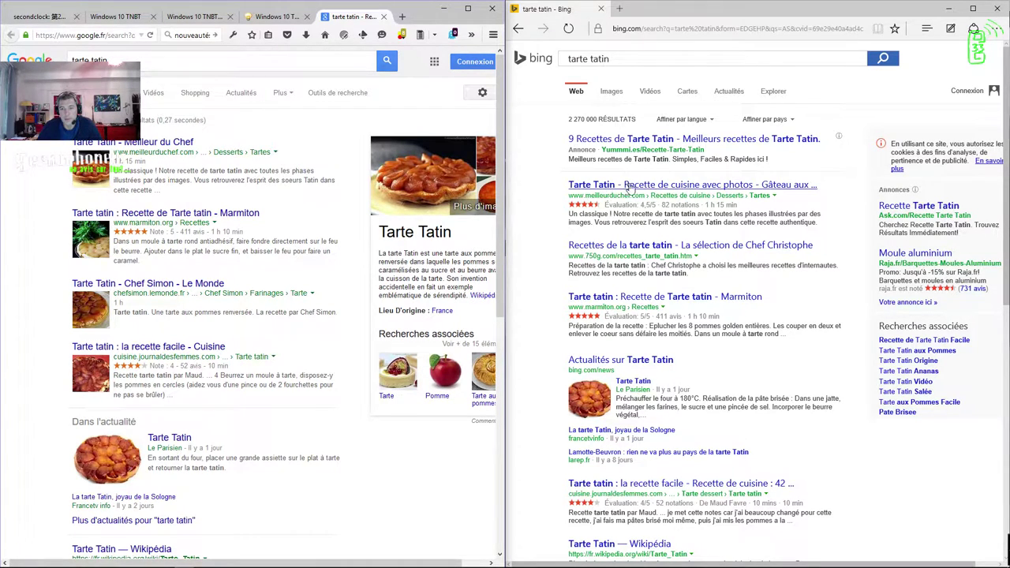
# Step: Open the meilleurduchef.com Tarte Tatin recipe from the search results in both Firefox and Edge
pyautogui.click(150, 148)
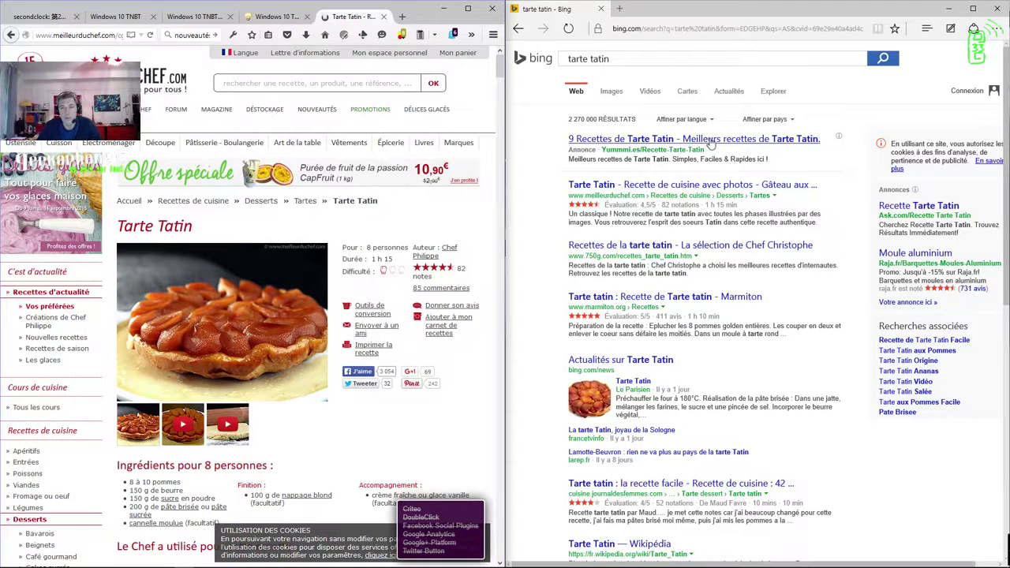
pyautogui.click(669, 186)
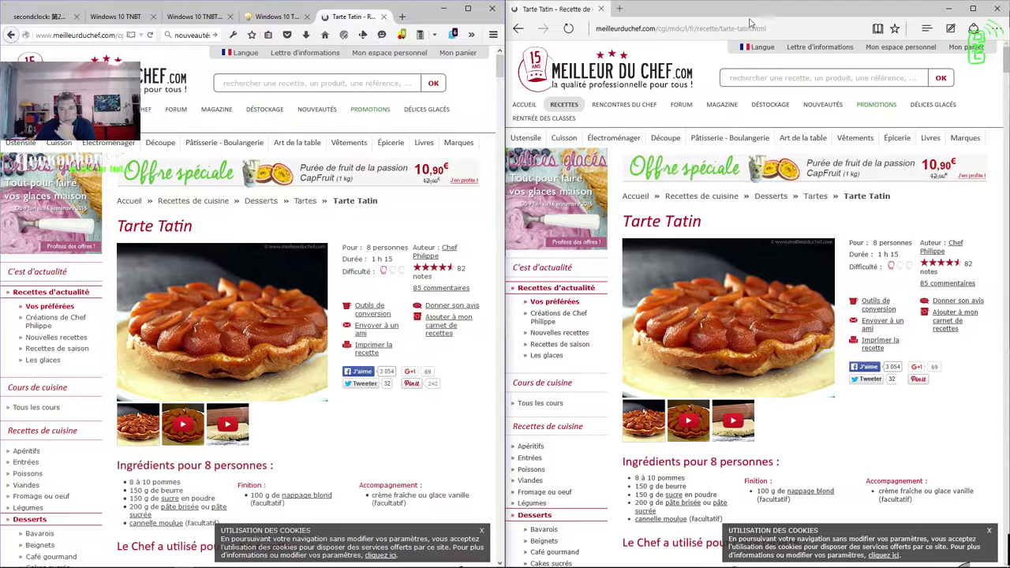
# Step: Open a separate Mozilla Firefox window and snap it first to the left half and then to the right half of the desktop
pyautogui.moveTo(9, 562)
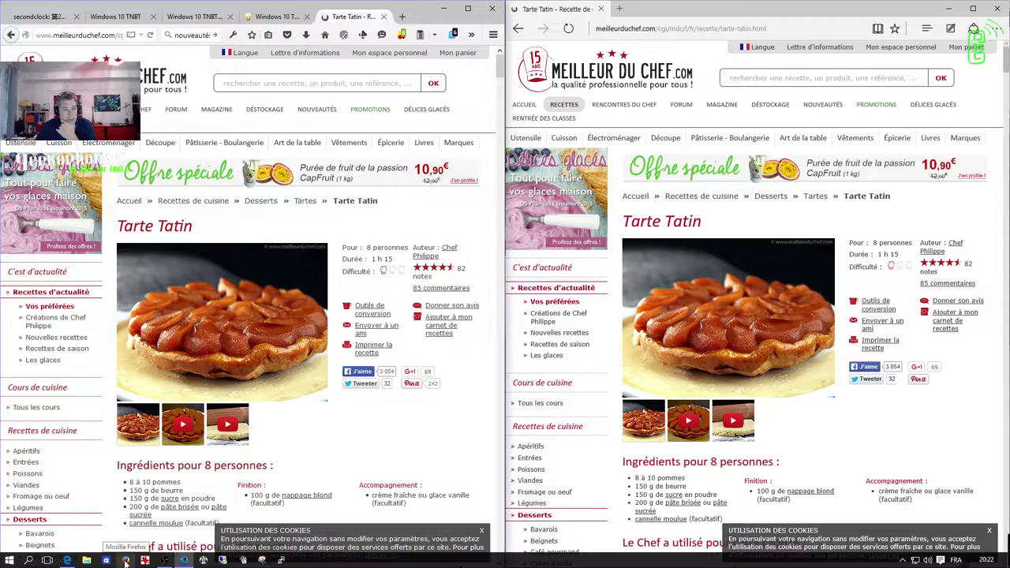
pyautogui.click(126, 562)
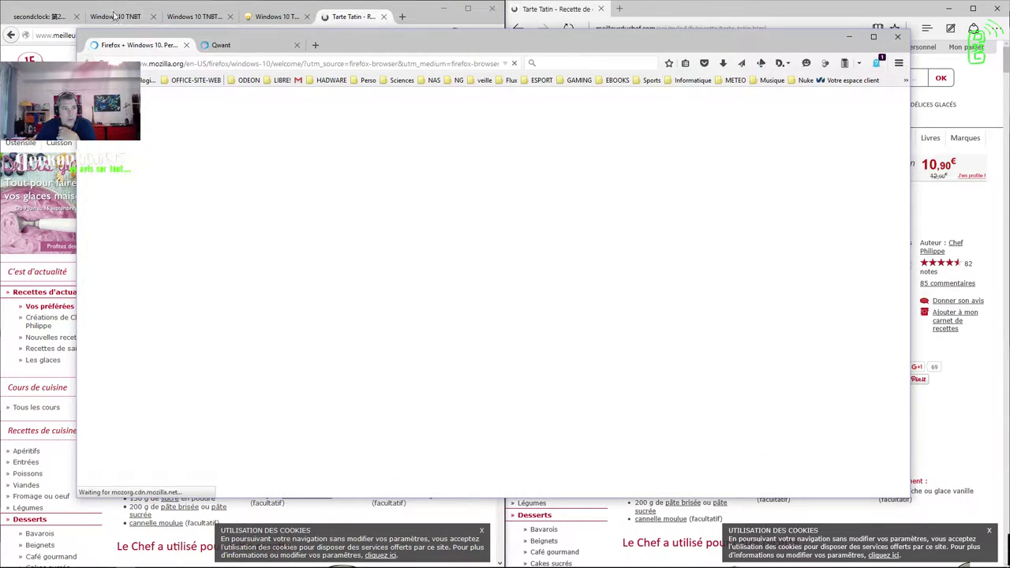
pyautogui.moveTo(468, 38); pyautogui.dragTo(442, 57)
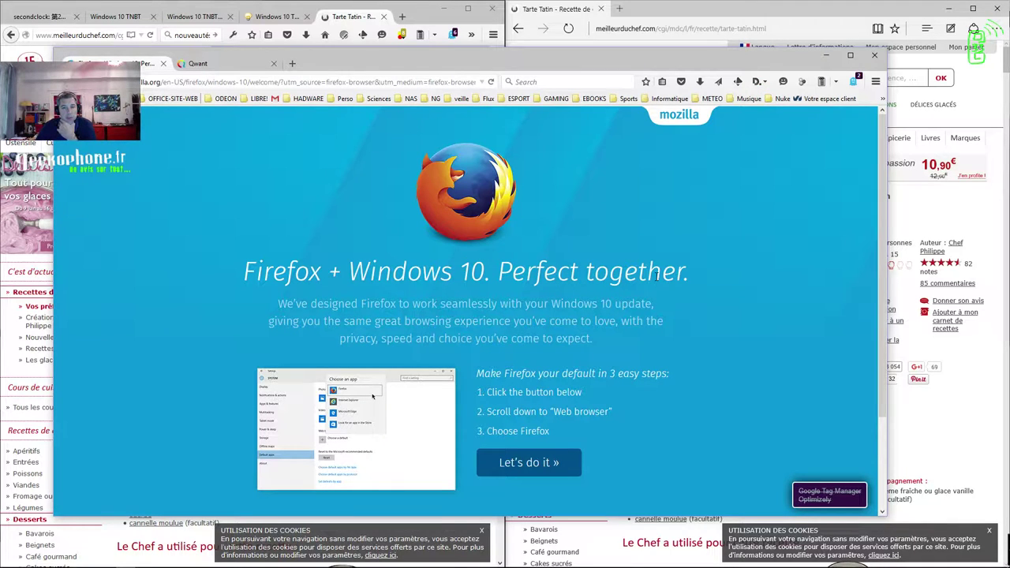
pyautogui.moveTo(411, 69); pyautogui.dragTo(416, 66)
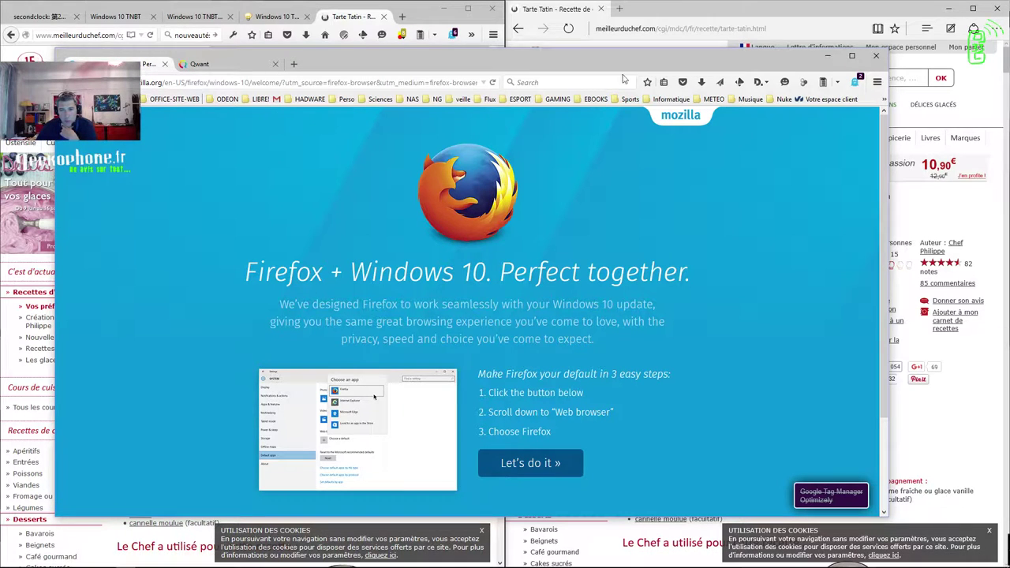
pyautogui.click(490, 308)
pyautogui.moveTo(419, 50); pyautogui.dragTo(0, 347)
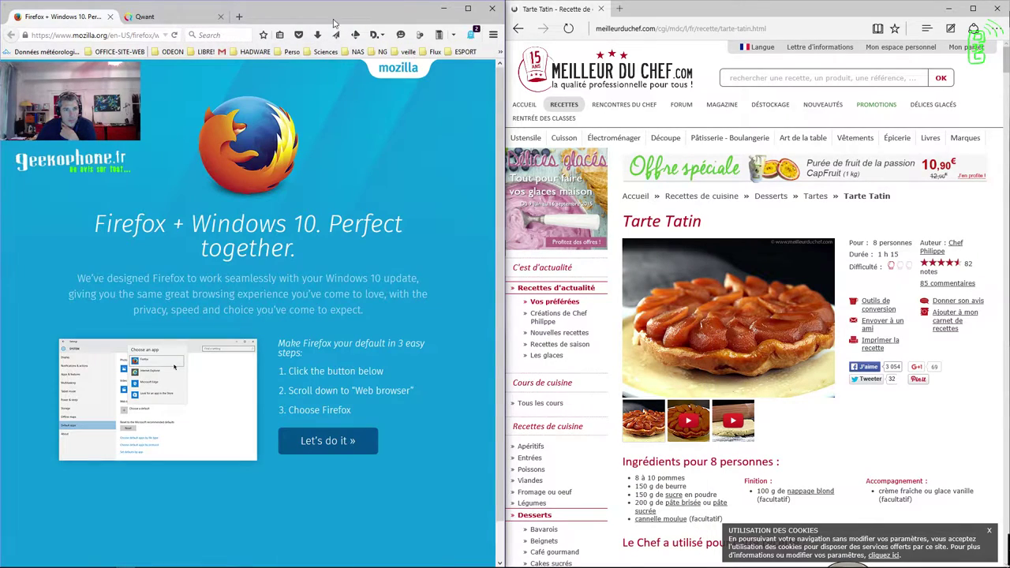
pyautogui.moveTo(331, 15); pyautogui.dragTo(1009, 158)
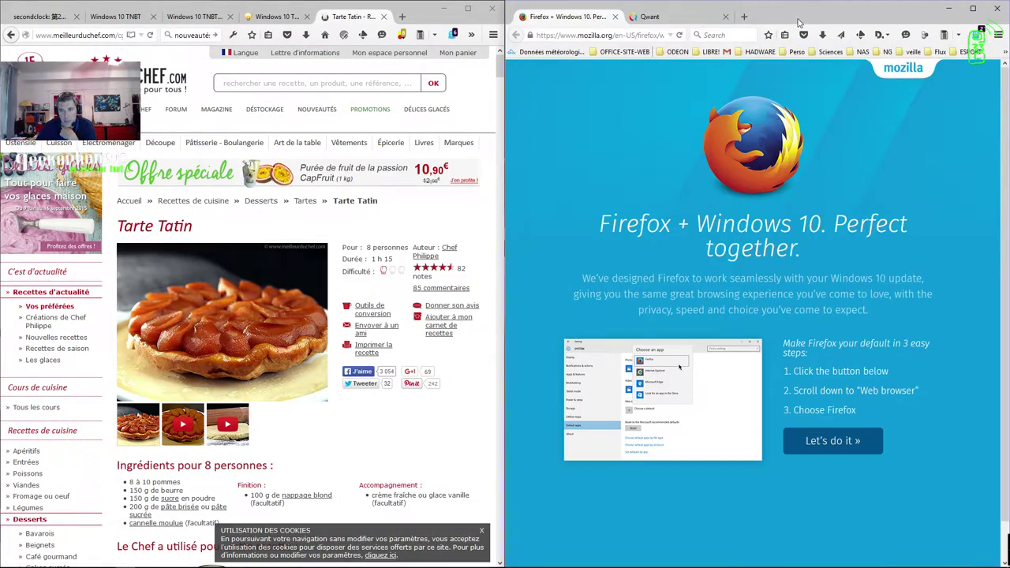
# Step: Detach the Mozilla Firefox window from the desktop edge and close it together with its two tabs
pyautogui.moveTo(805, 9); pyautogui.dragTo(737, 61)
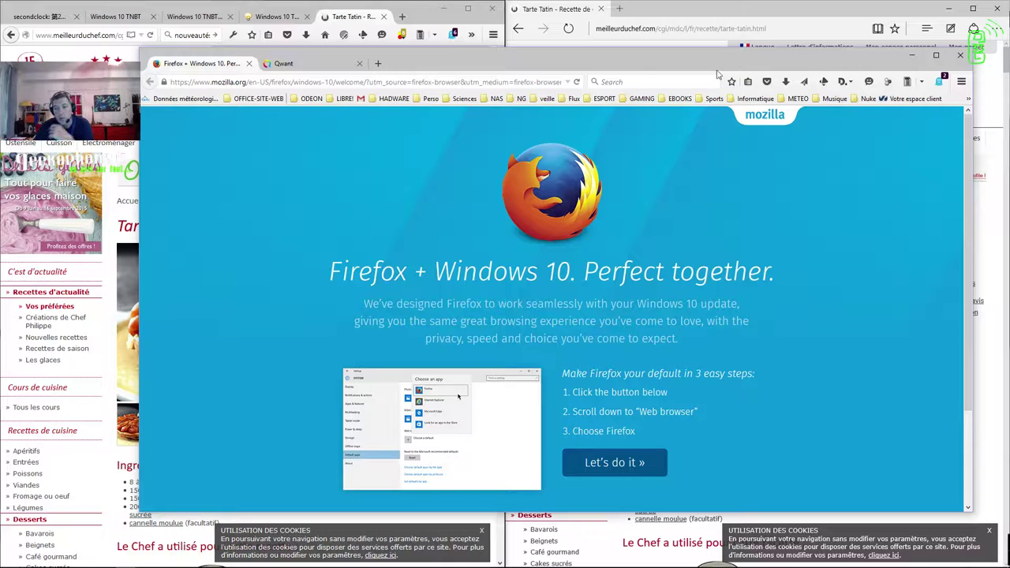
pyautogui.moveTo(737, 61); pyautogui.dragTo(644, 67)
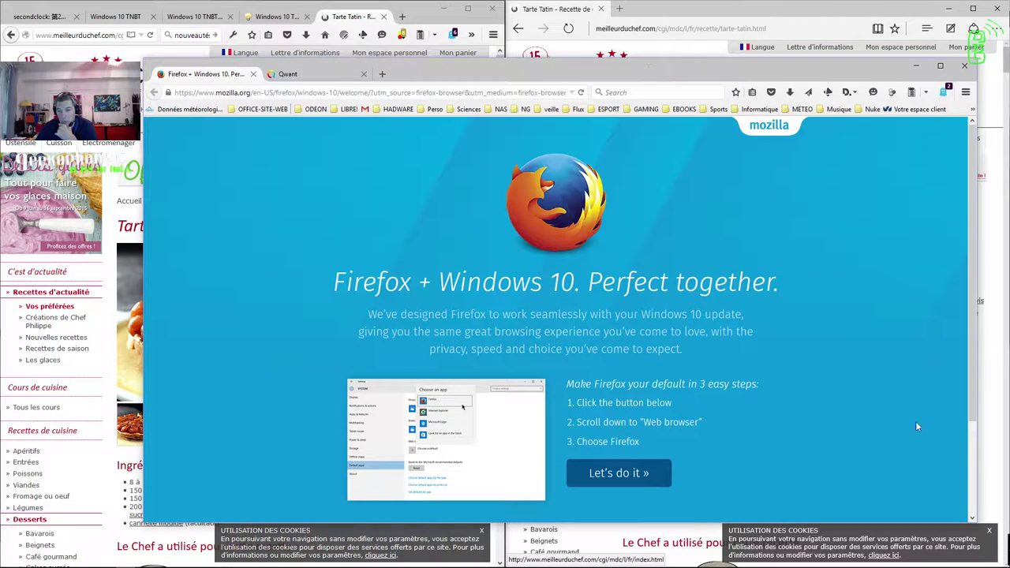
pyautogui.click(968, 68)
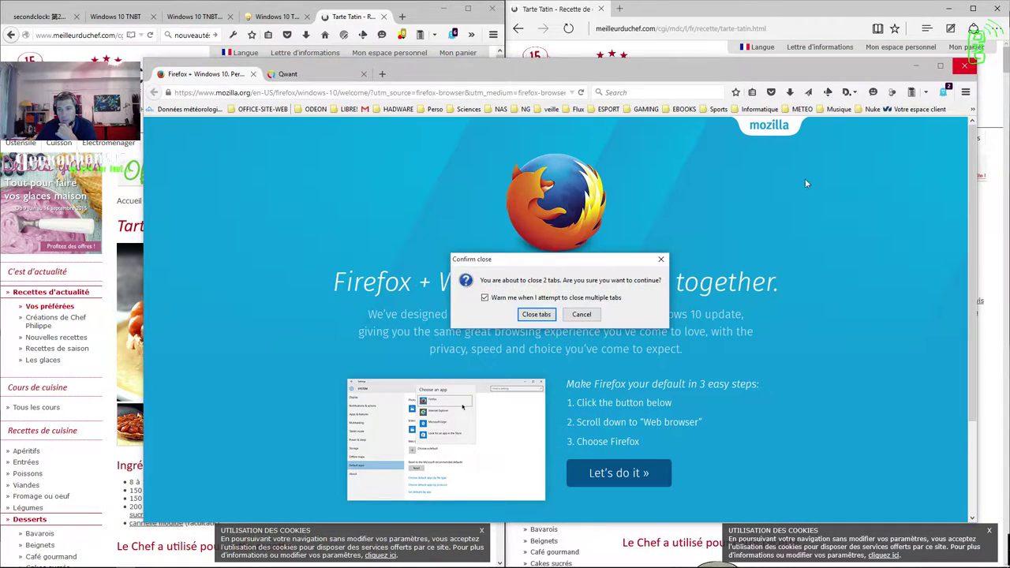
pyautogui.click(542, 319)
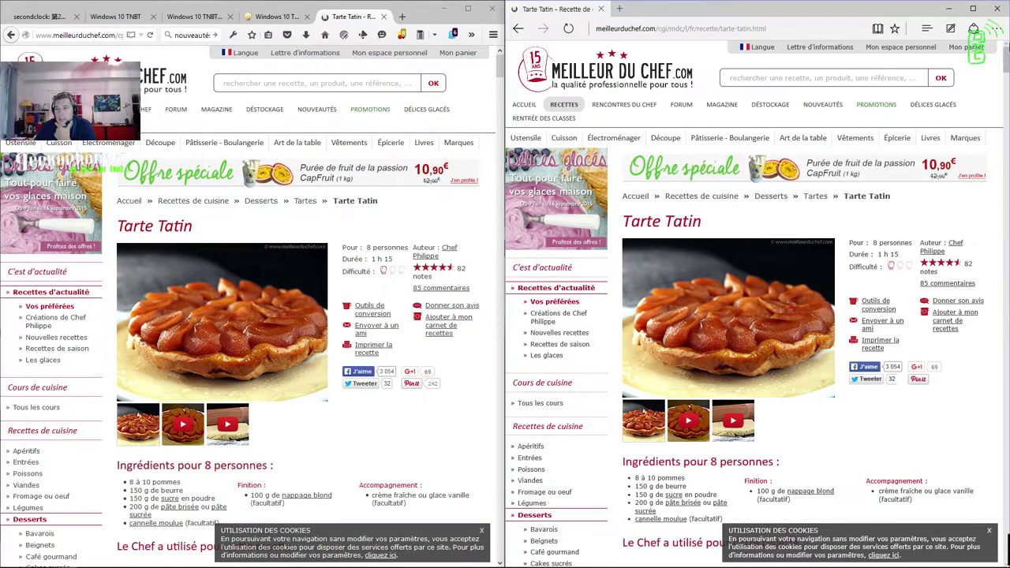
# Step: Open the recipe page from Edge in Internet Explorer and reposition the new window over the two browsers
pyautogui.click(997, 29)
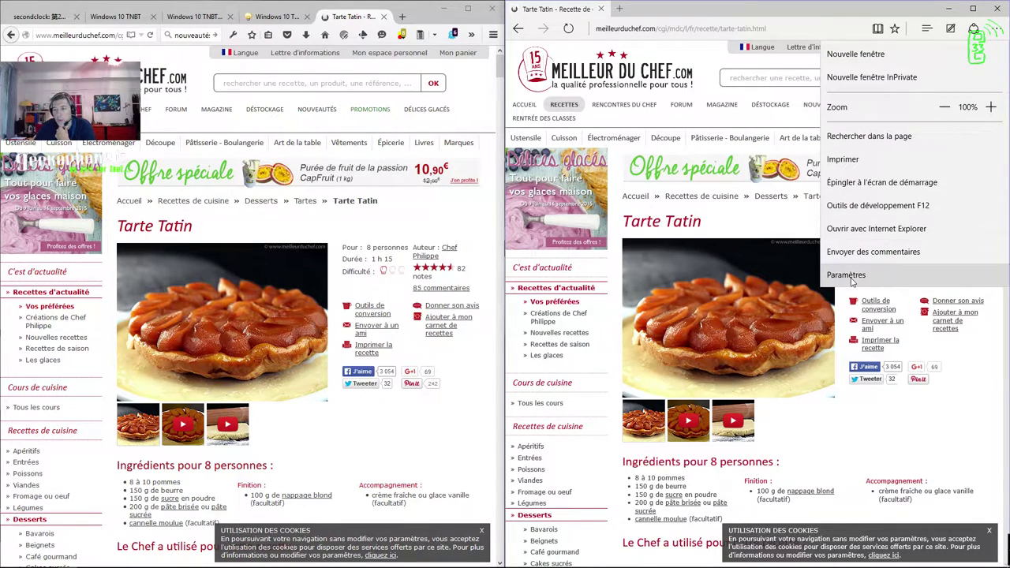
pyautogui.click(854, 232)
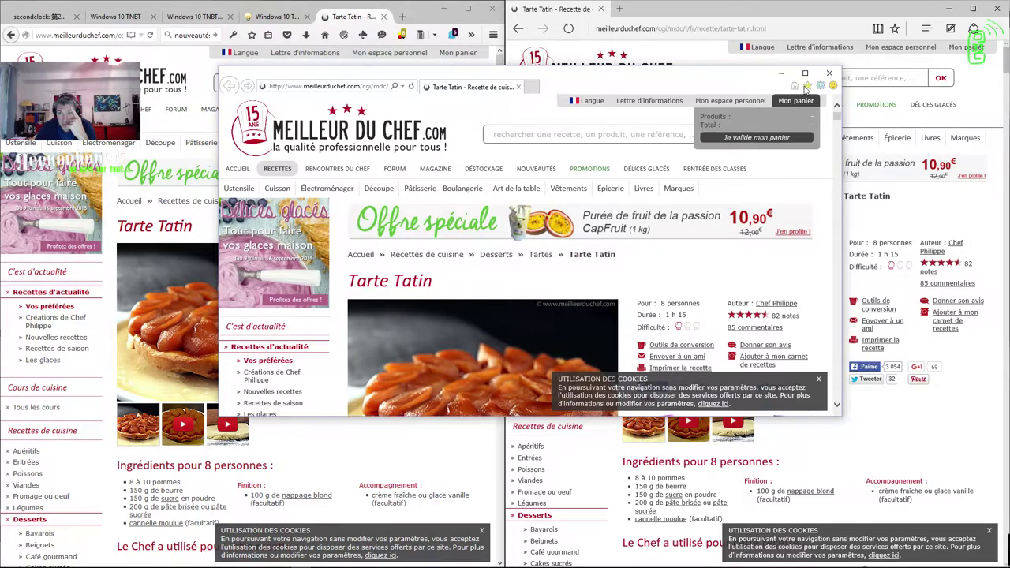
pyautogui.moveTo(684, 76); pyautogui.dragTo(644, 125)
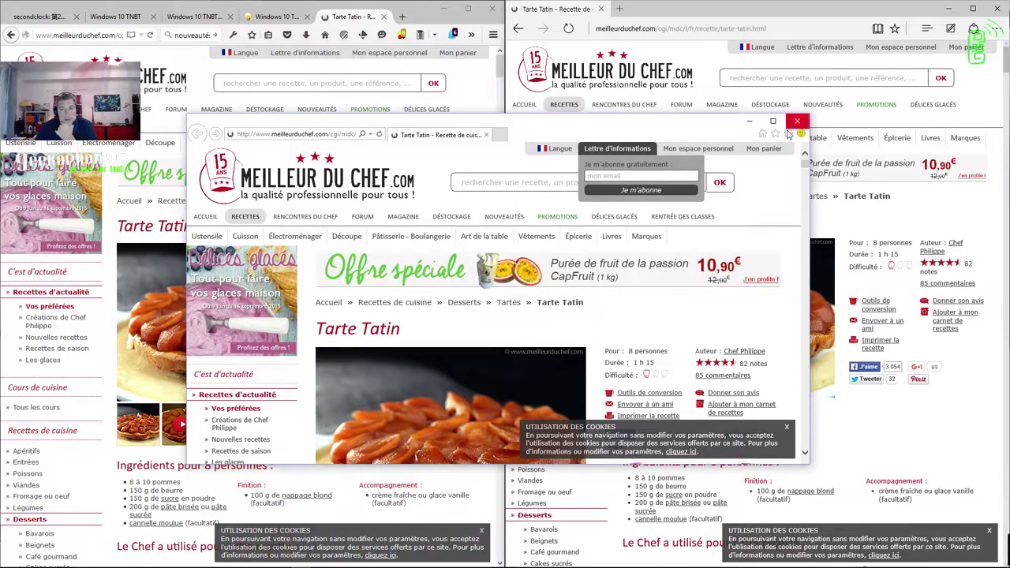
pyautogui.moveTo(789, 135); pyautogui.dragTo(801, 135)
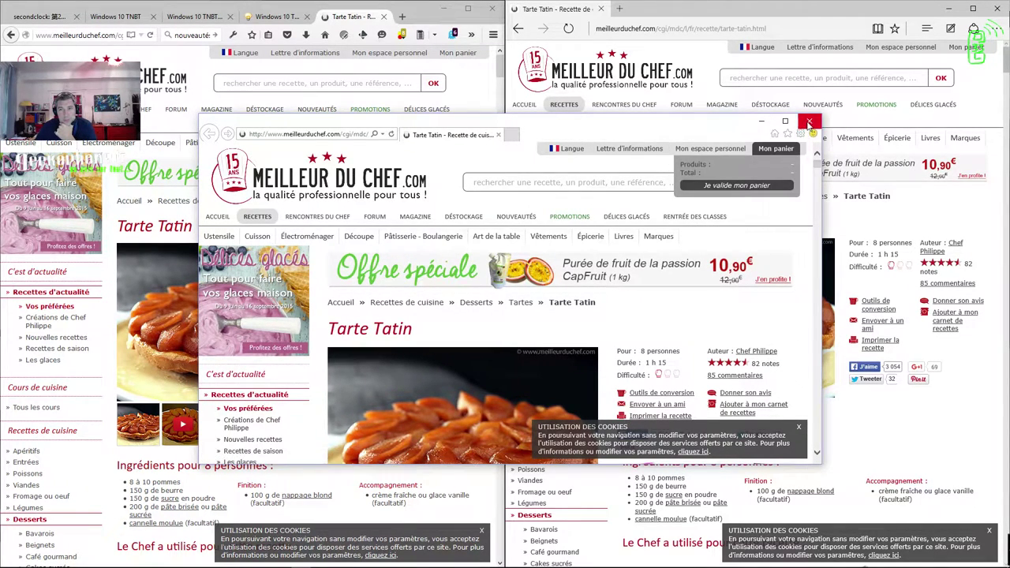
pyautogui.moveTo(727, 126); pyautogui.dragTo(685, 124)
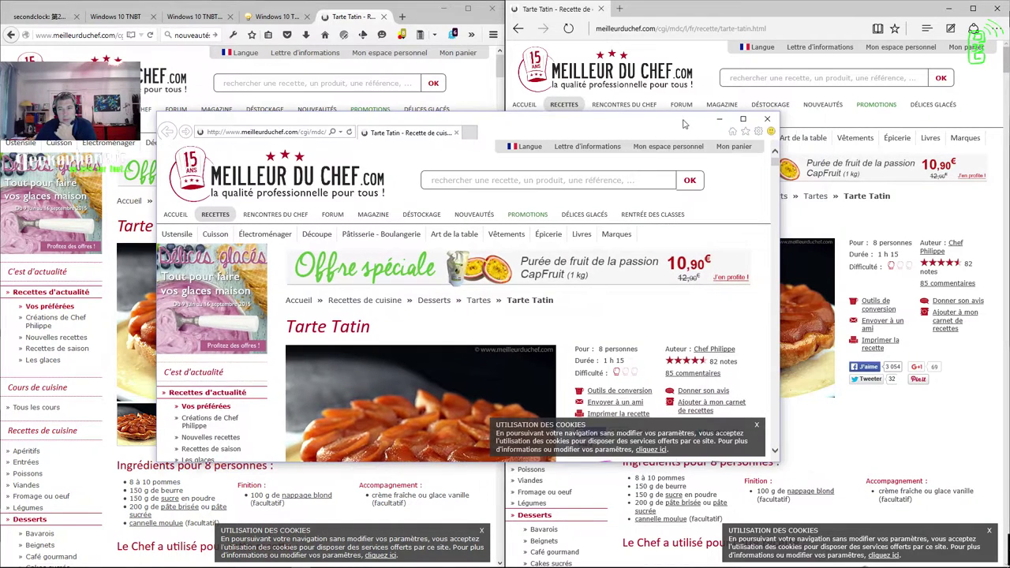
# Step: View the Internet Explorer version information, then close the dialog and the Internet Explorer window
pyautogui.click(760, 131)
pyautogui.click(655, 278)
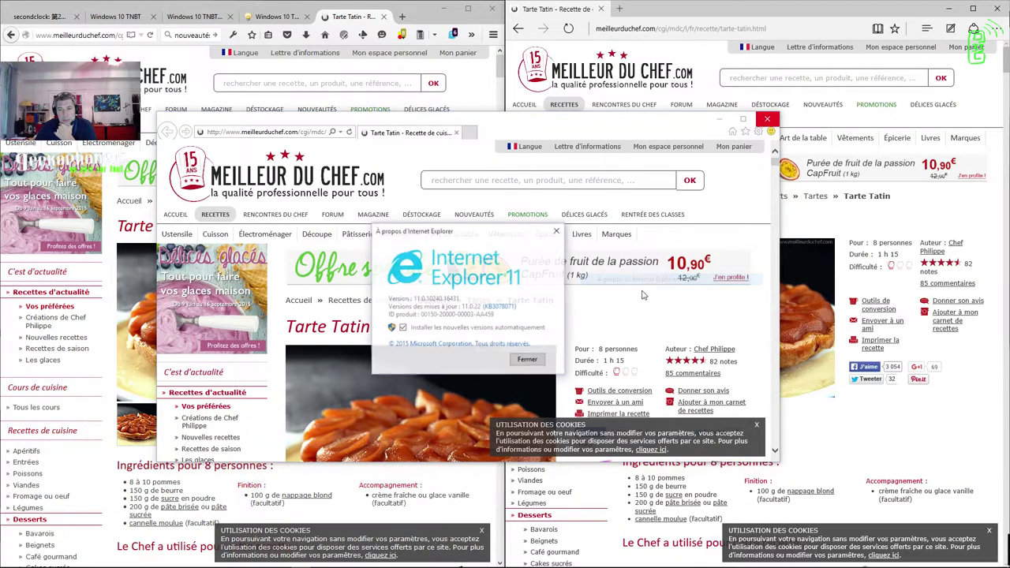
pyautogui.click(529, 361)
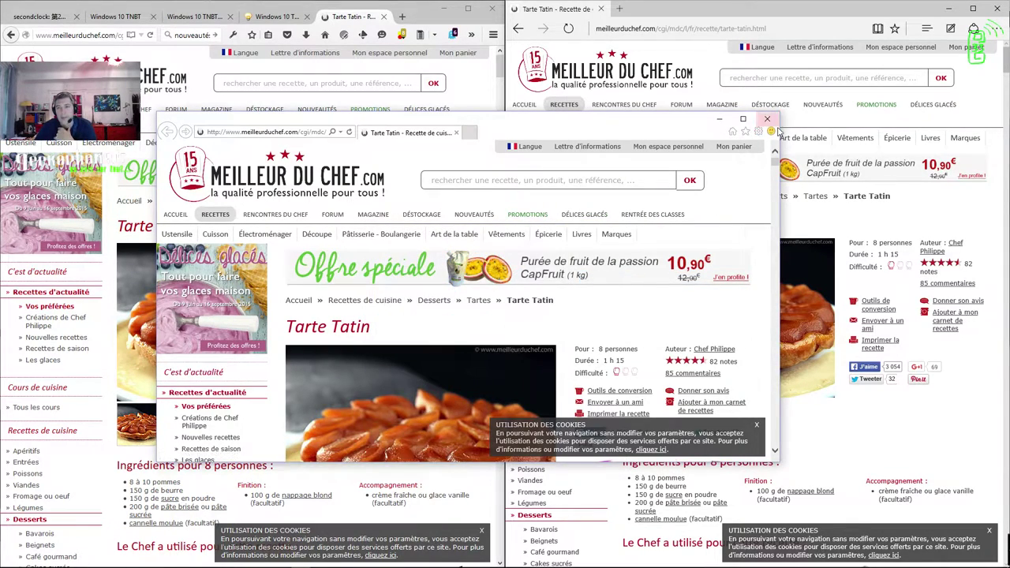
pyautogui.click(767, 119)
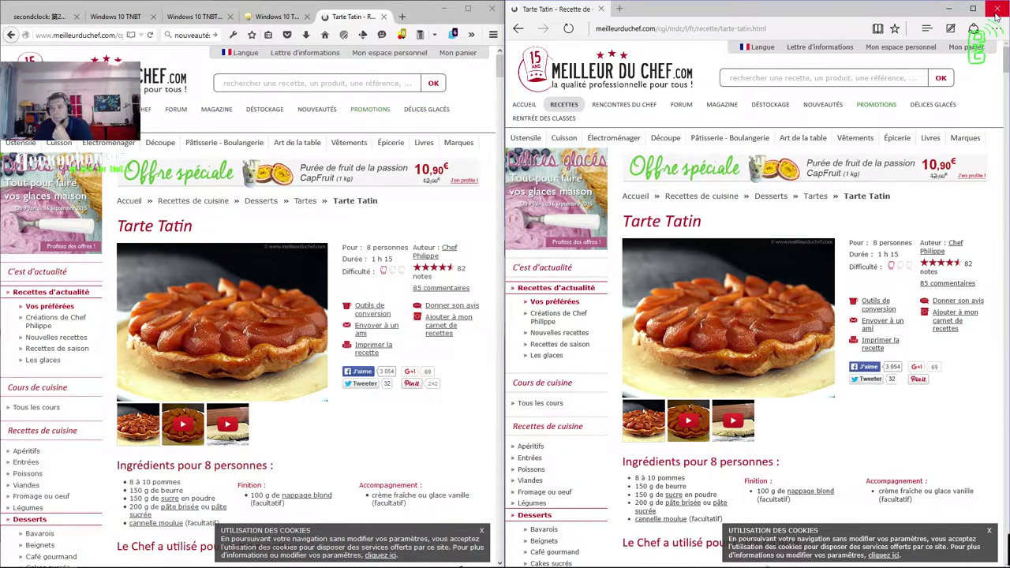
# Step: Close the Edge window and snap the Firefox recipe window to the upper-left quarter of the desktop
pyautogui.click(996, 14)
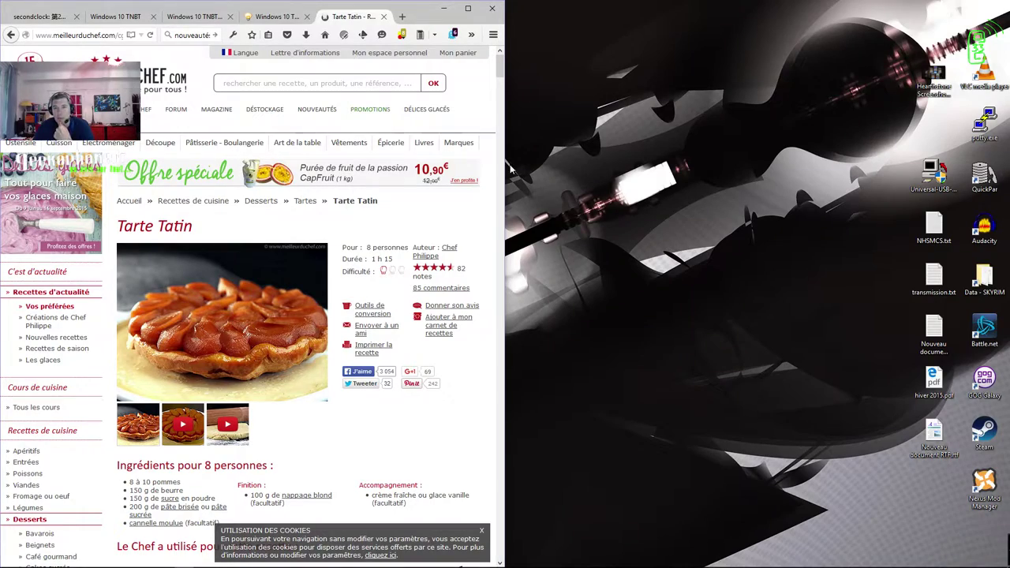
pyautogui.moveTo(292, 11); pyautogui.dragTo(1, 4)
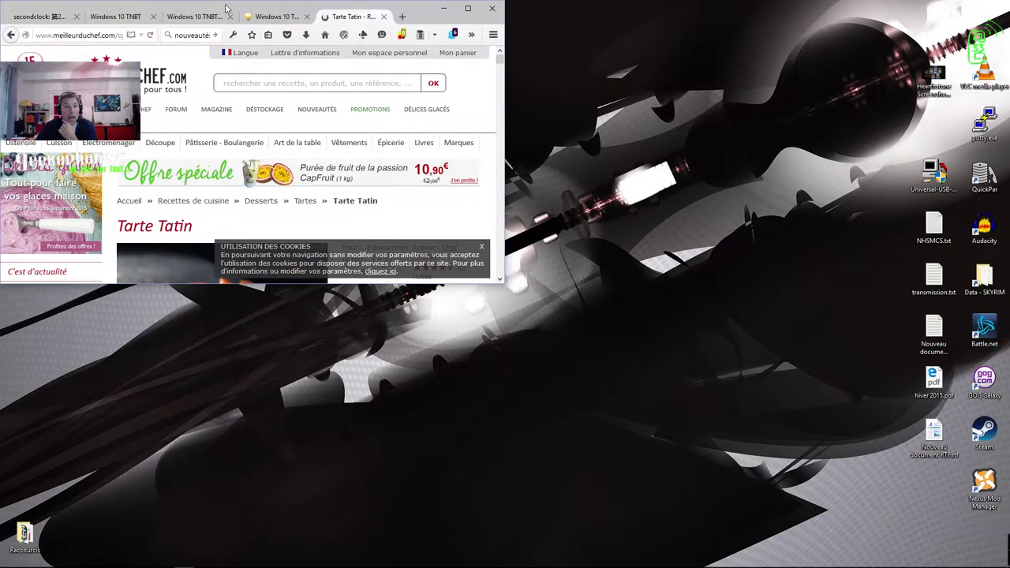
pyautogui.moveTo(221, 8); pyautogui.dragTo(3, 6)
# Step: Open a new Edge window, snap it to the desktop's right half and fill the lower-left quarter with Open Broadcaster Software
pyautogui.moveTo(180, 563)
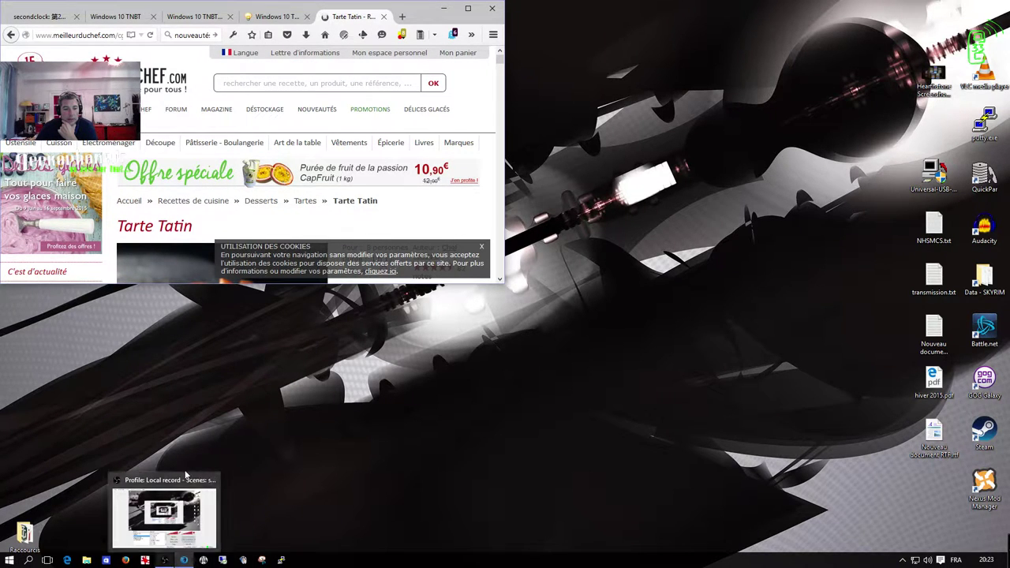
pyautogui.click(67, 561)
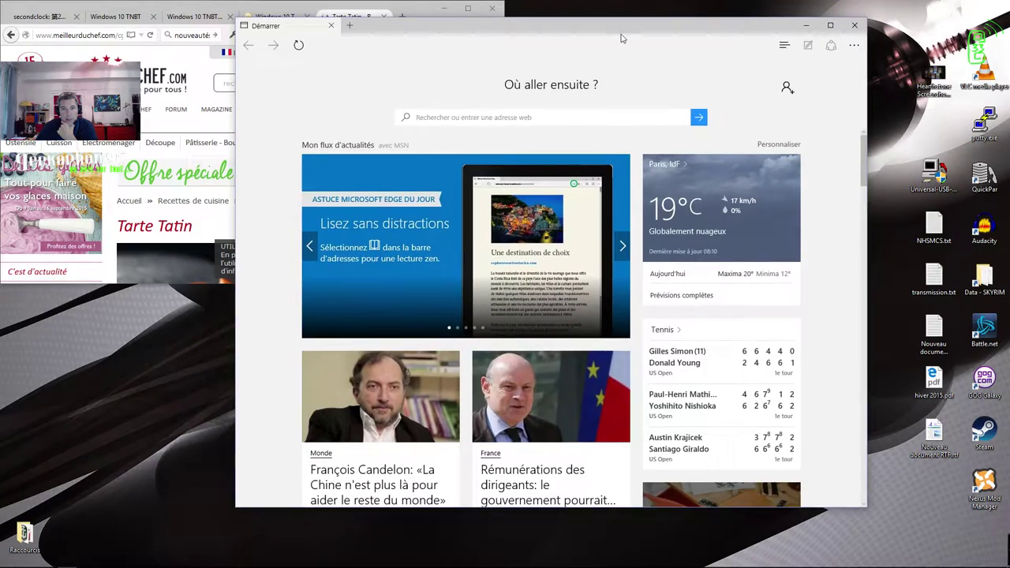
pyautogui.moveTo(621, 38); pyautogui.dragTo(943, 176)
pyautogui.moveTo(1008, 172); pyautogui.dragTo(1009, 174)
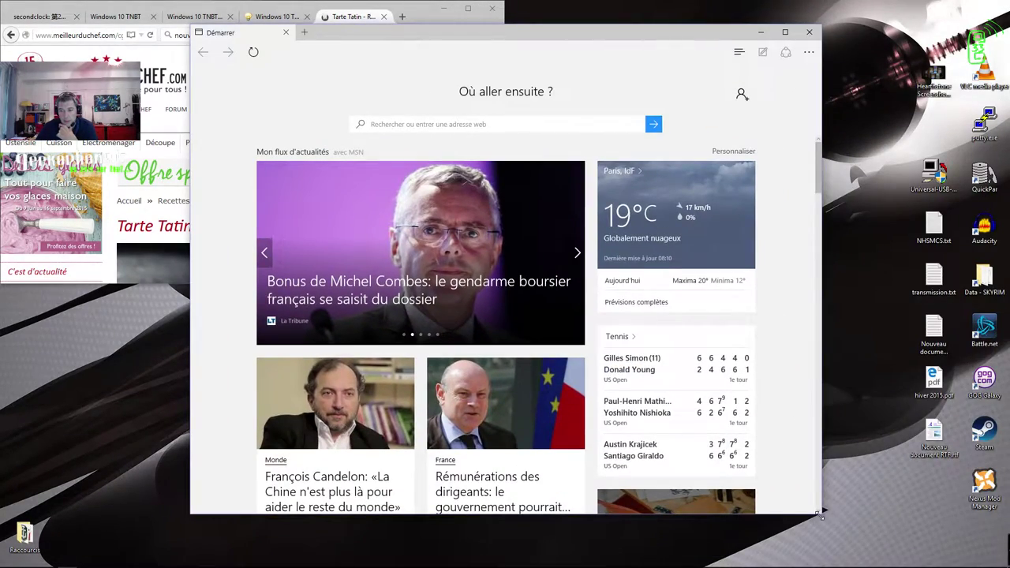
pyautogui.moveTo(821, 514); pyautogui.dragTo(685, 273)
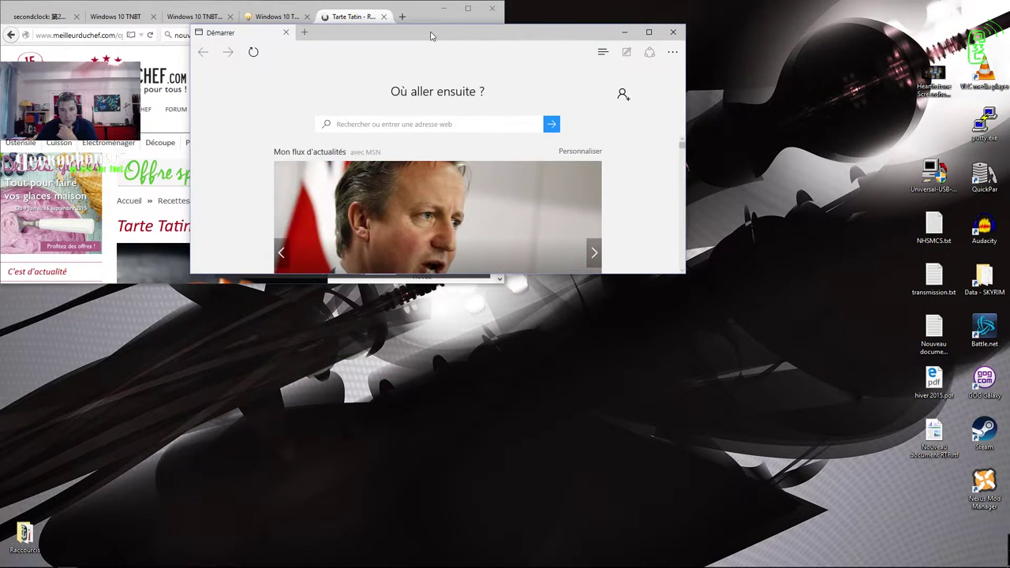
pyautogui.moveTo(432, 35); pyautogui.dragTo(1009, 93)
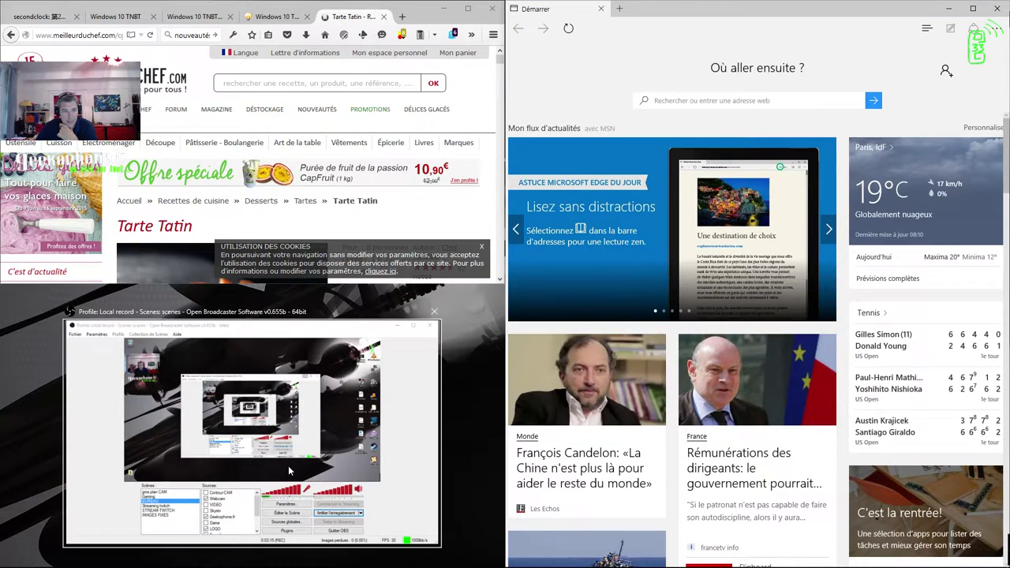
pyautogui.click(400, 461)
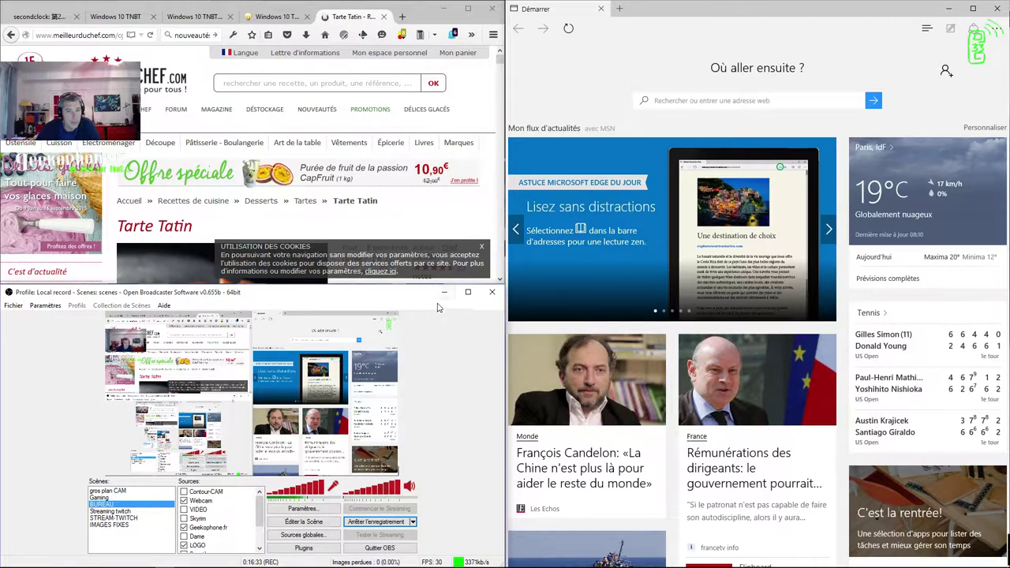
# Step: Minimize the Open Broadcaster Software and Edge windows, then maximize and minimize Firefox to clear the desktop
pyautogui.click(444, 293)
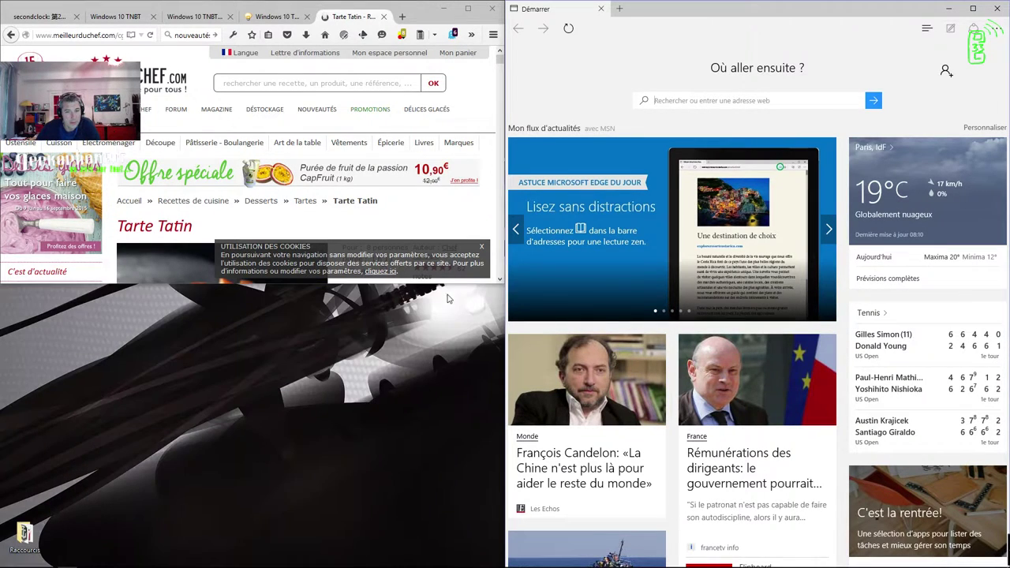
pyautogui.click(952, 11)
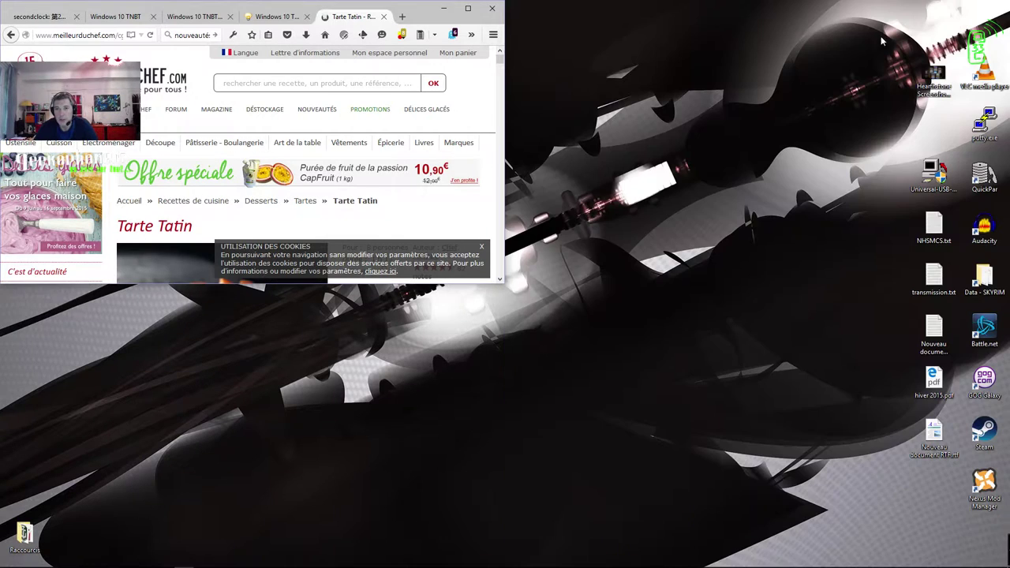
pyautogui.click(467, 9)
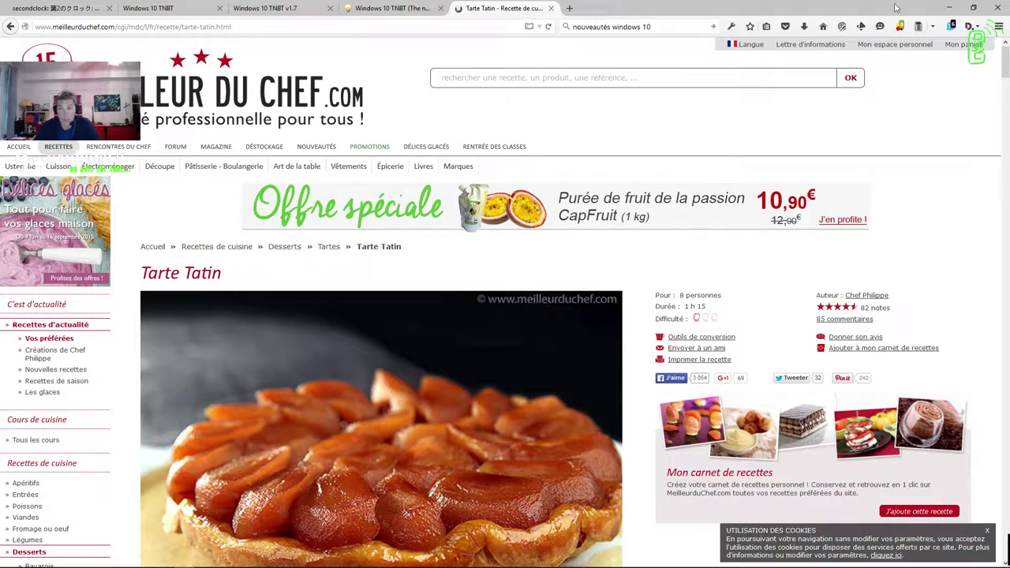
pyautogui.click(949, 8)
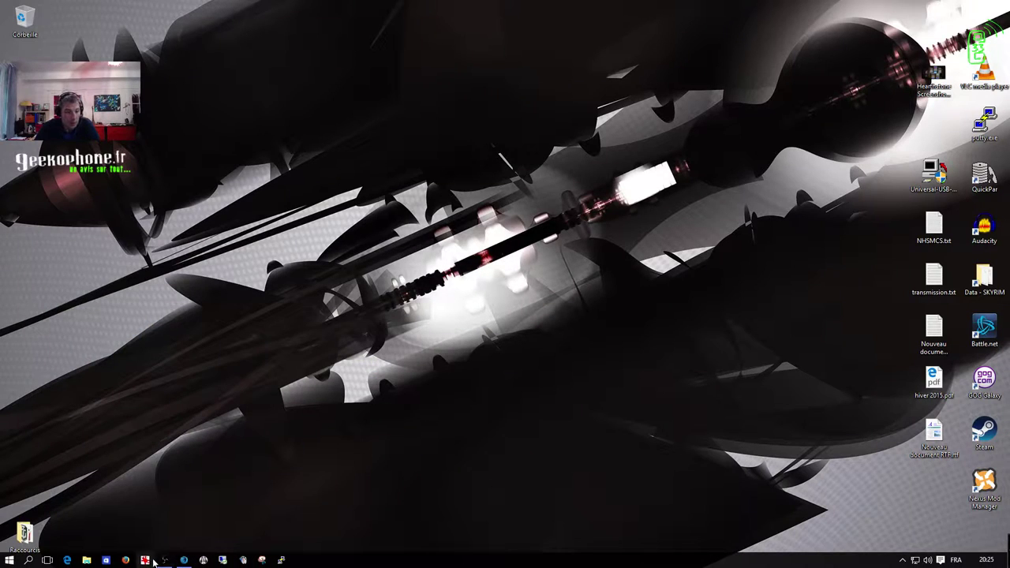
# Step: View the Start menu, restore the Firefox window and switch to its Windows 10 TNBT v1.7 download page
pyautogui.click(10, 560)
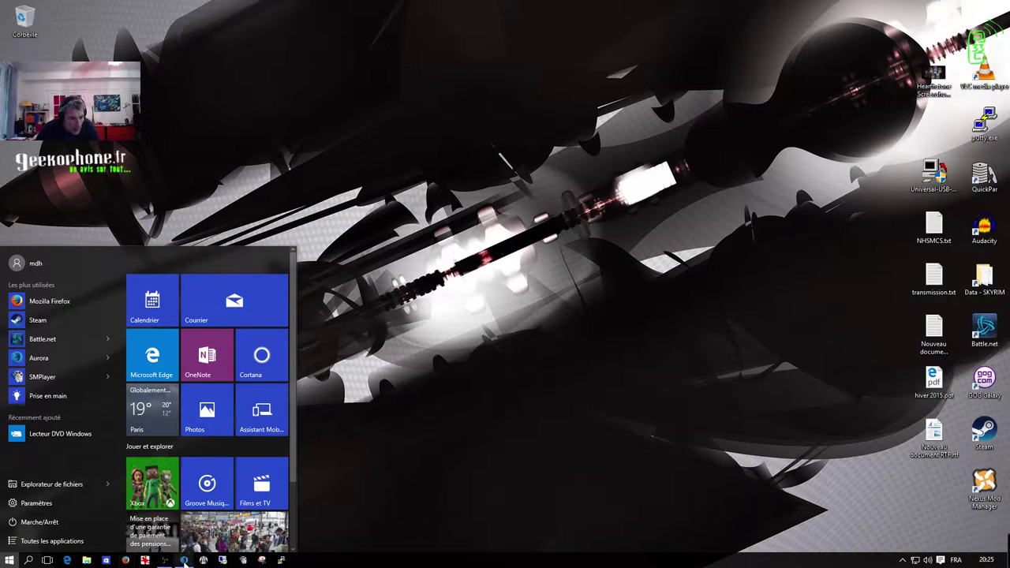
pyautogui.click(187, 561)
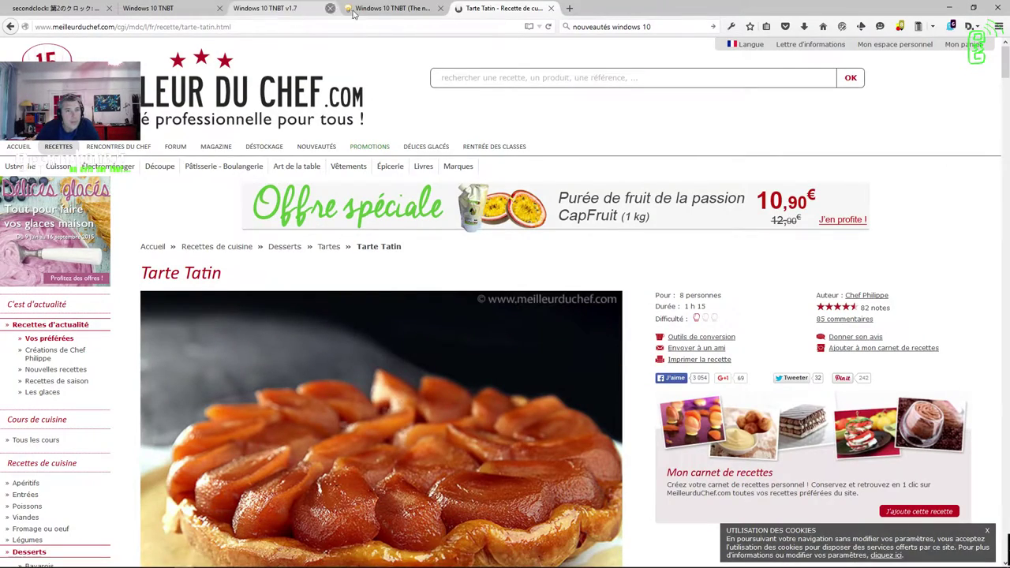
pyautogui.click(382, 10)
pyautogui.click(275, 11)
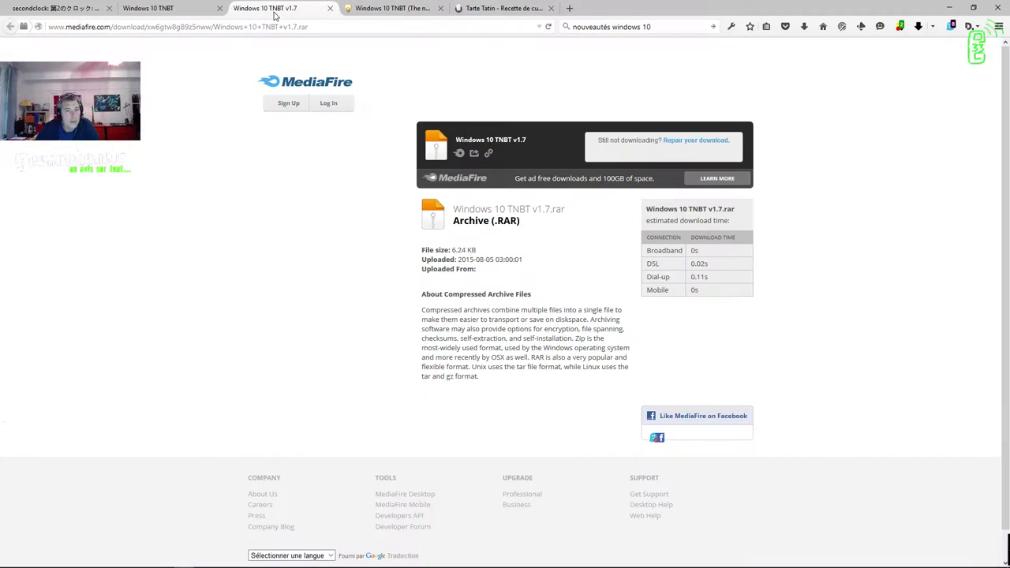
# Step: Review the Windows 10 TNBT article, its MediaFire download page and the MyDigitalLife forum thread, leaving Firefox minimized
pyautogui.click(167, 9)
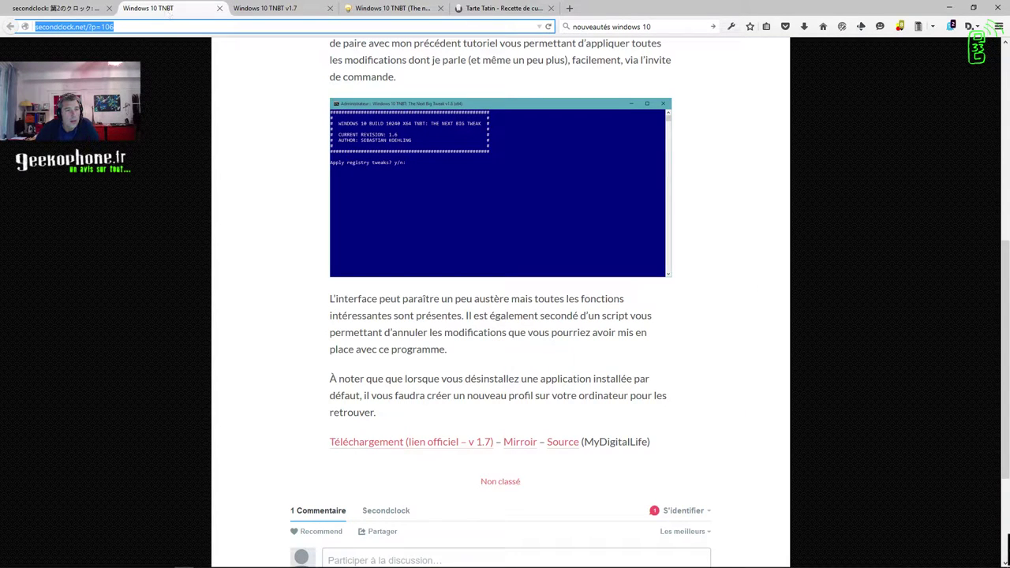
pyautogui.click(117, 27)
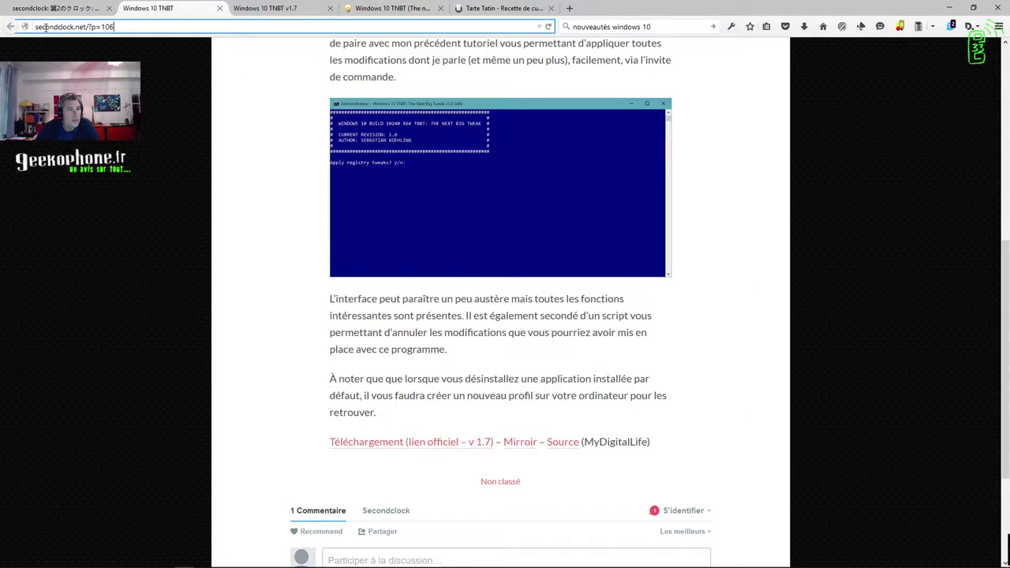
pyautogui.click(253, 11)
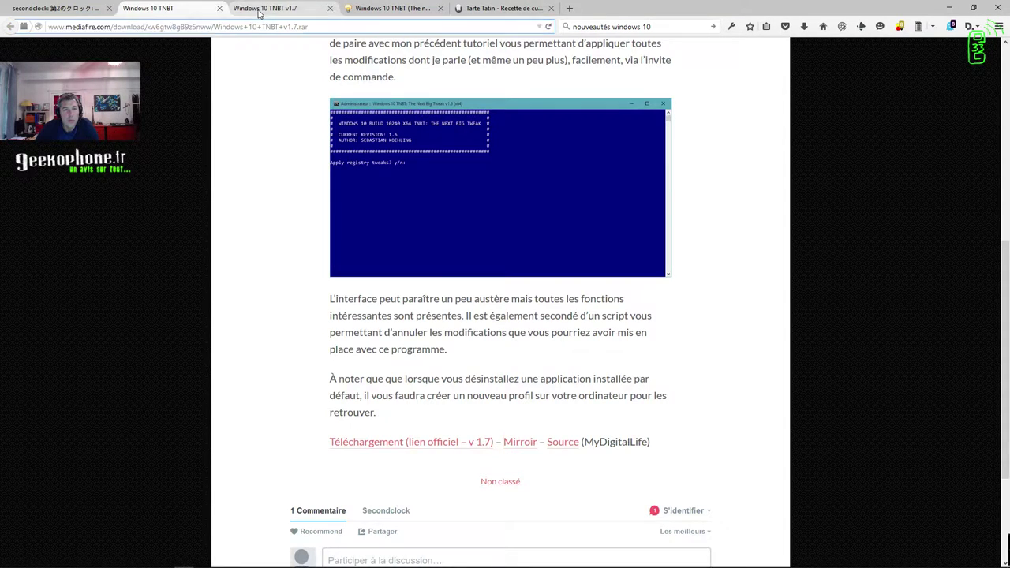
pyautogui.click(367, 11)
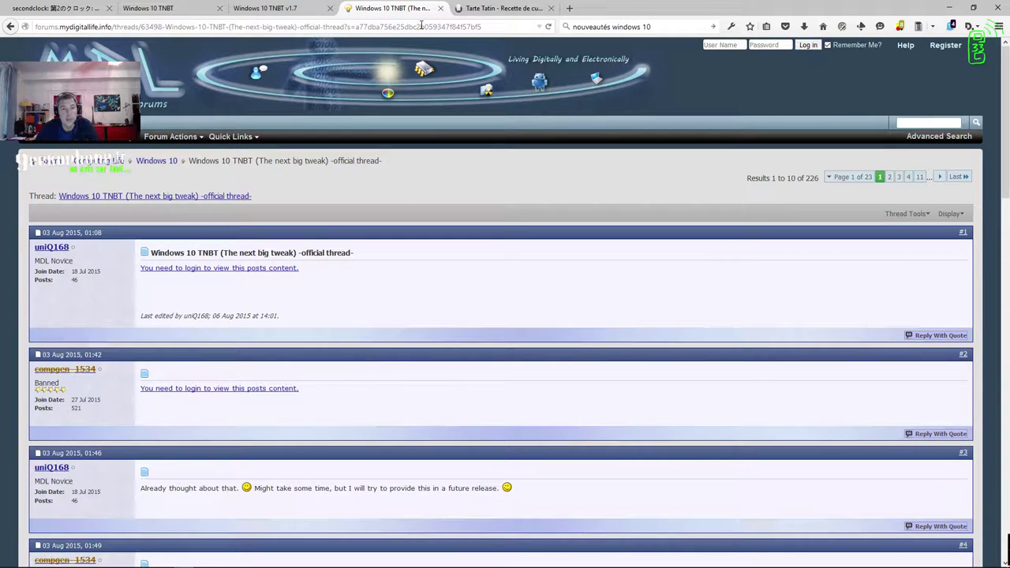
pyautogui.click(245, 8)
pyautogui.click(395, 9)
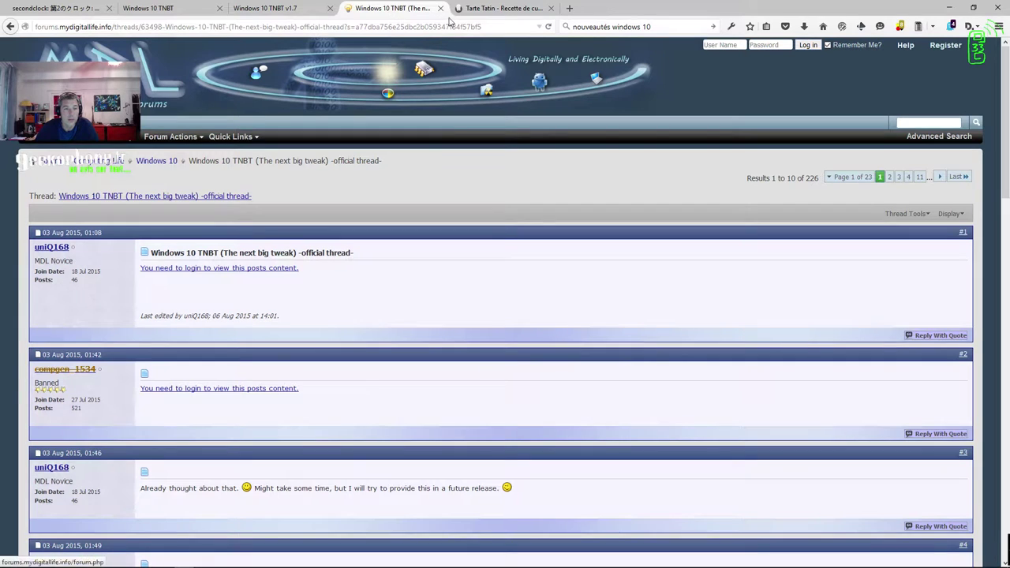
pyautogui.click(269, 9)
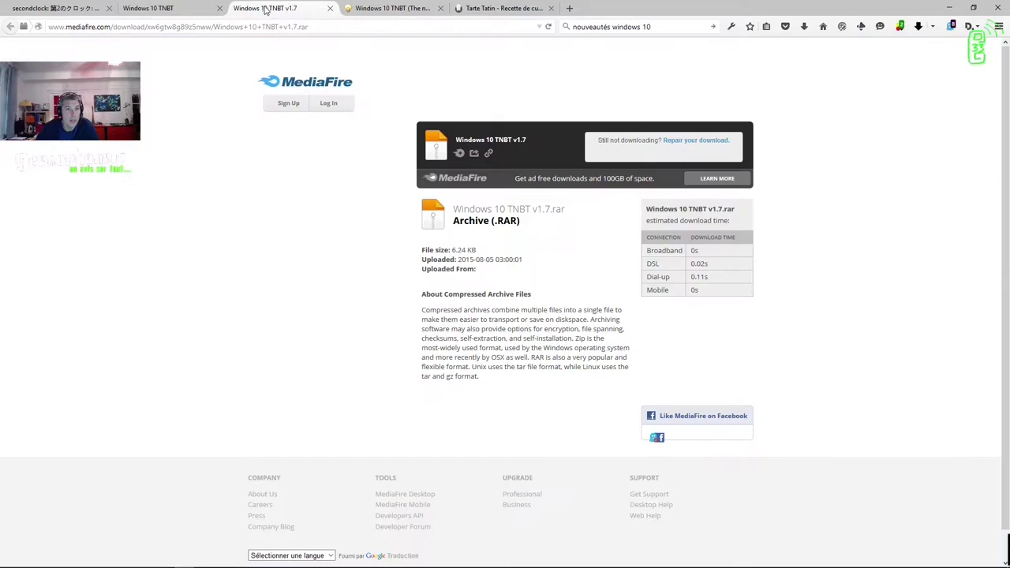
pyautogui.click(395, 9)
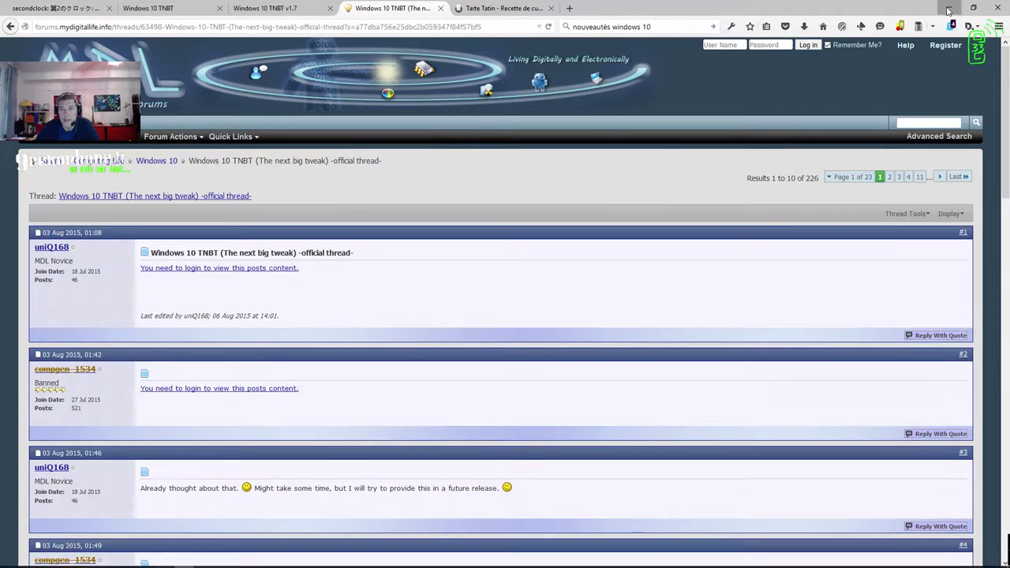
pyautogui.click(184, 559)
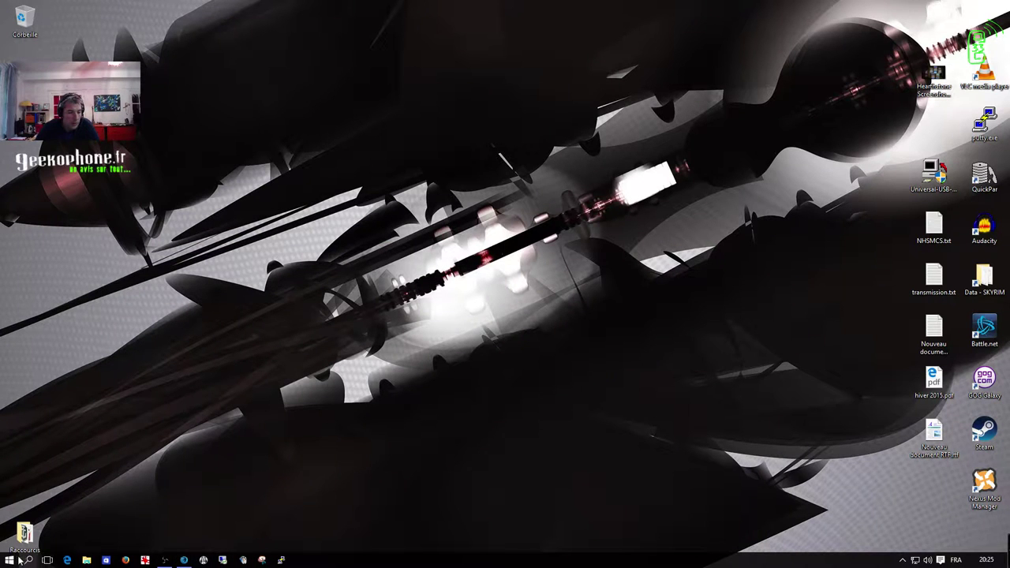
pyautogui.moveTo(184, 559)
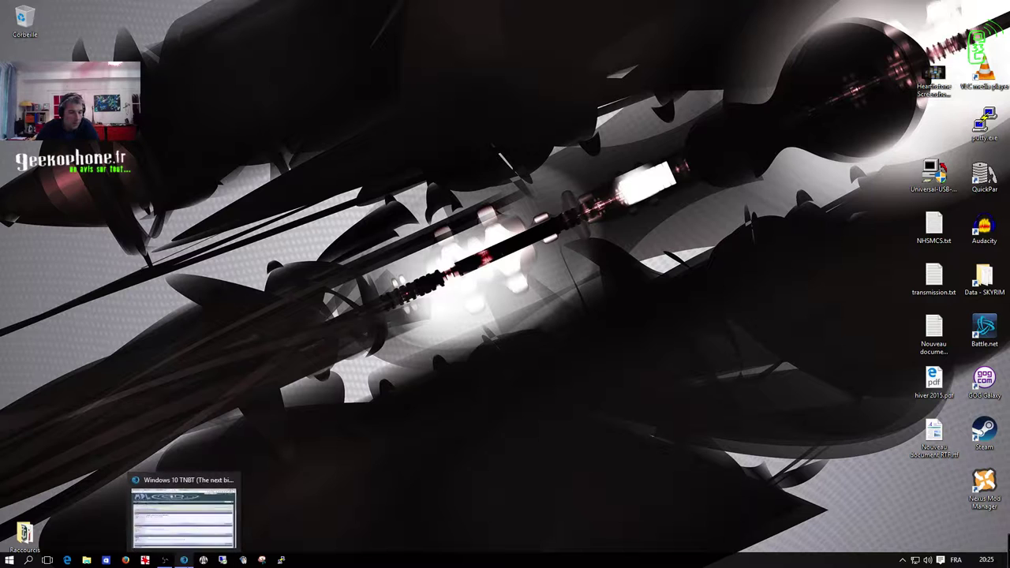
# Step: Open Cortana from the Start tiles, search for "tarte tatin" and choose the suggestion "tarte tatin facile"
pyautogui.click(9, 560)
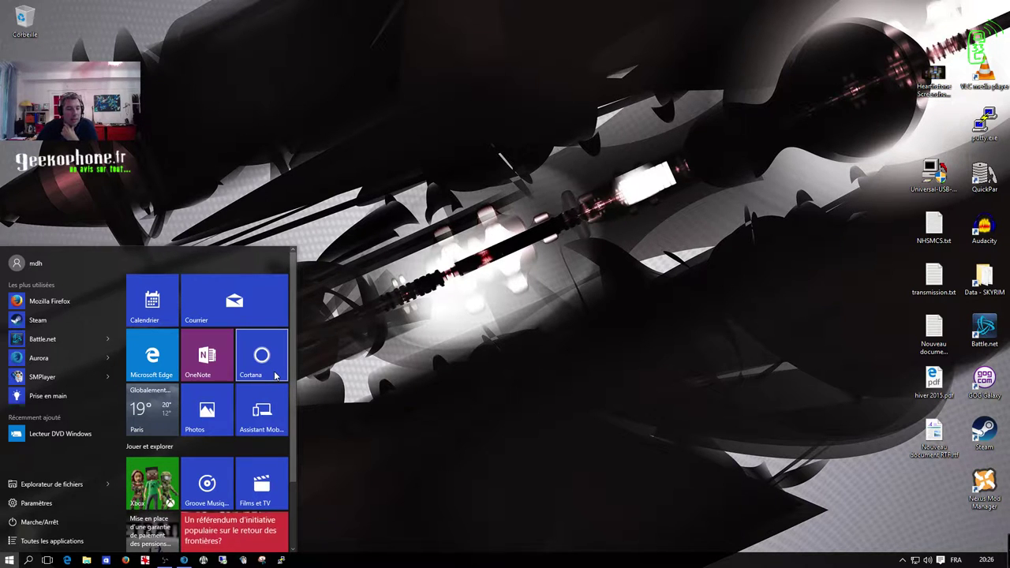
pyautogui.click(253, 363)
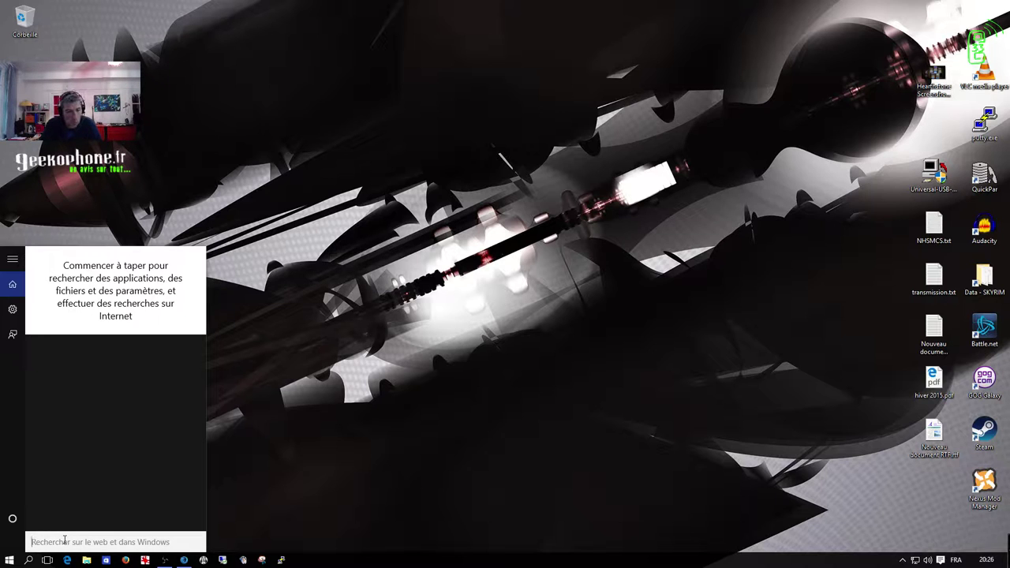
pyautogui.write('tarte')
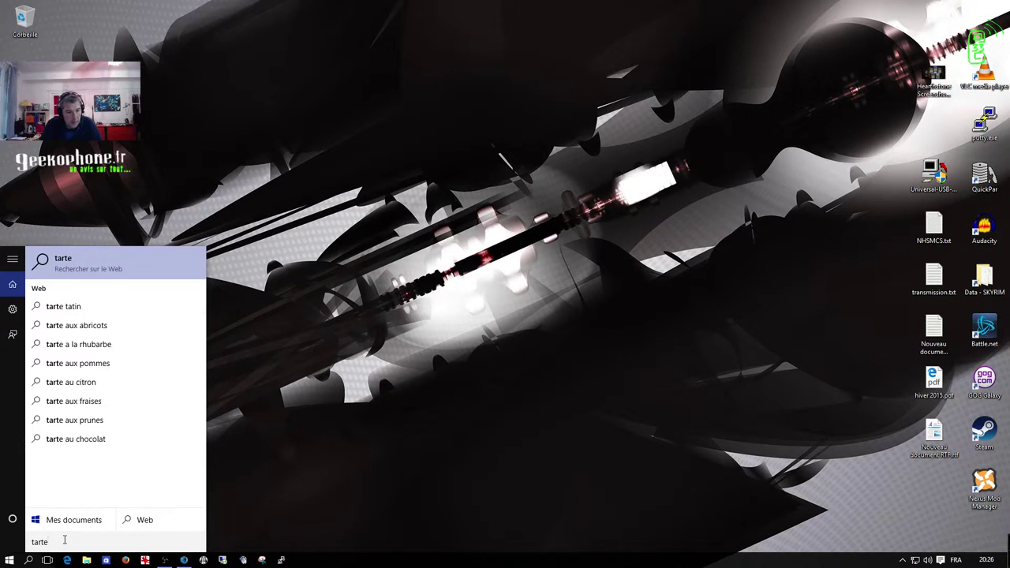
pyautogui.write(' tatin')
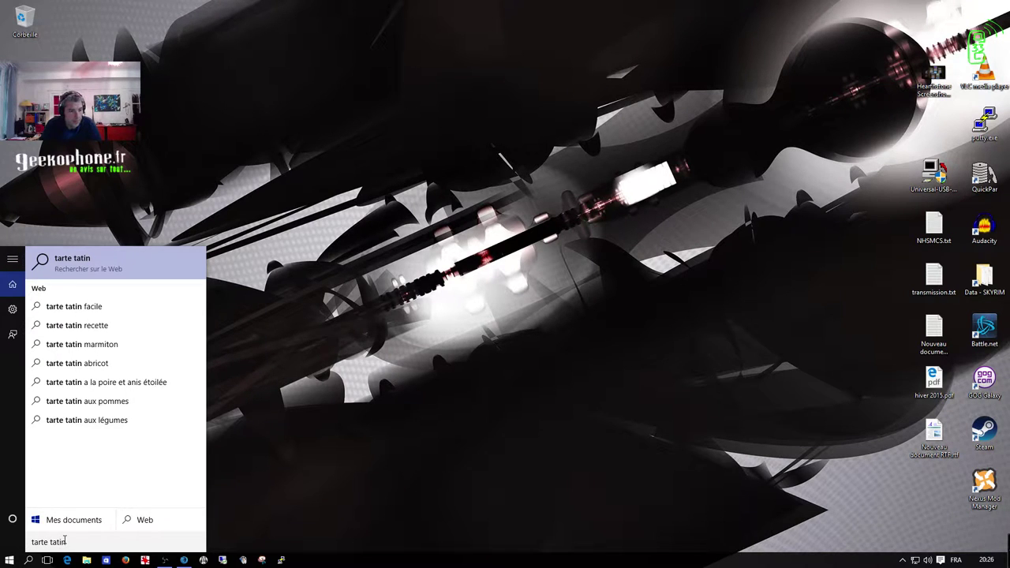
pyautogui.click(89, 308)
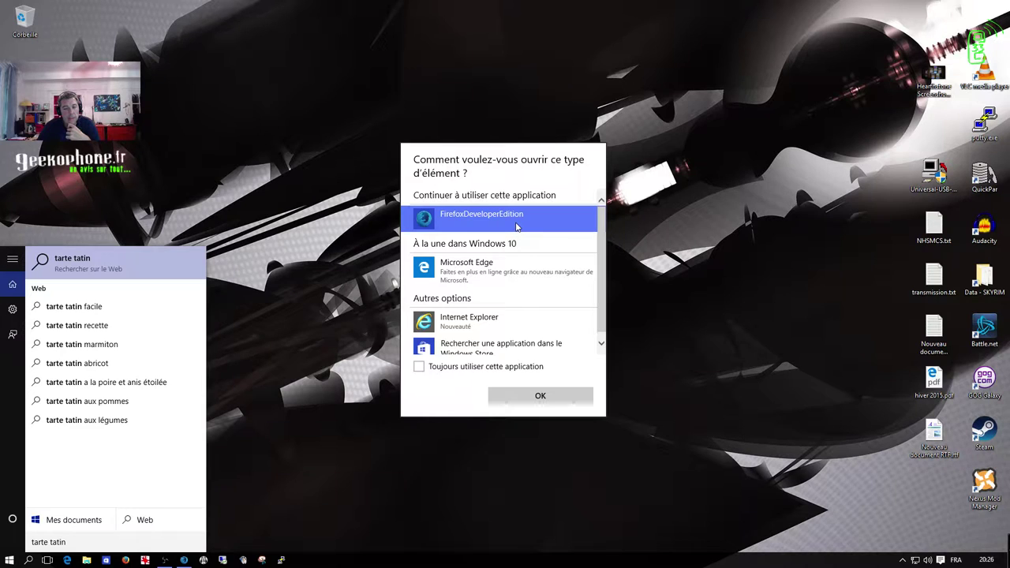
# Step: Open the web search in FirefoxDeveloperEdition, set it as the app to always use, and minimize the browser
pyautogui.scroll(-1, 605, 251)
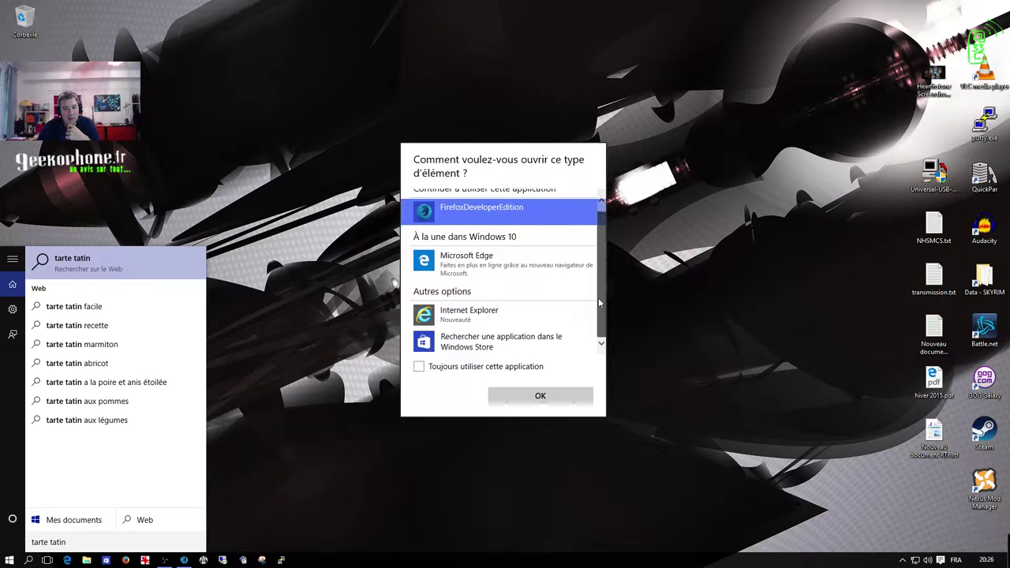
pyautogui.scroll(1, 601, 300)
pyautogui.scroll(-1, 553, 284)
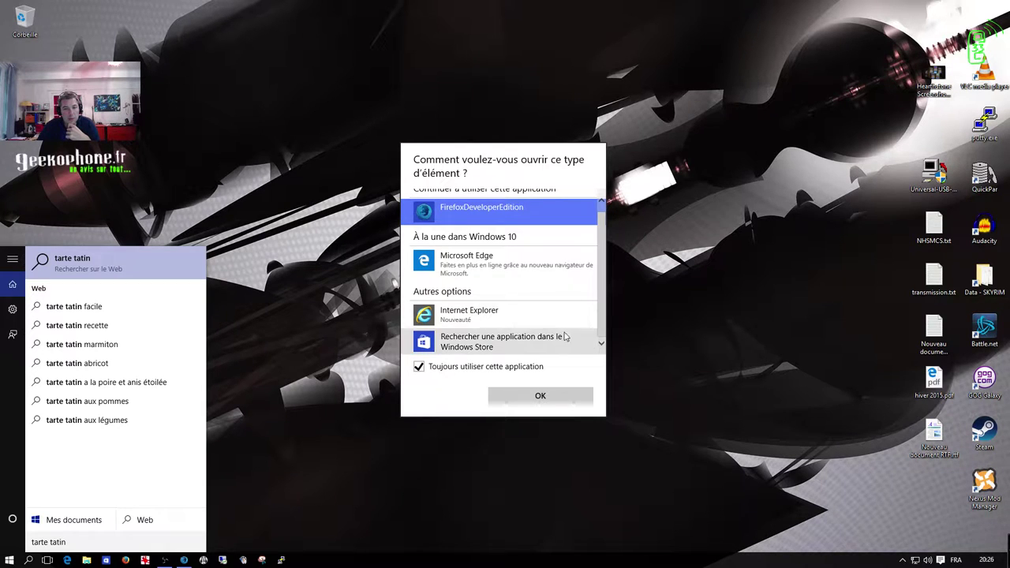
pyautogui.scroll(1, 587, 304)
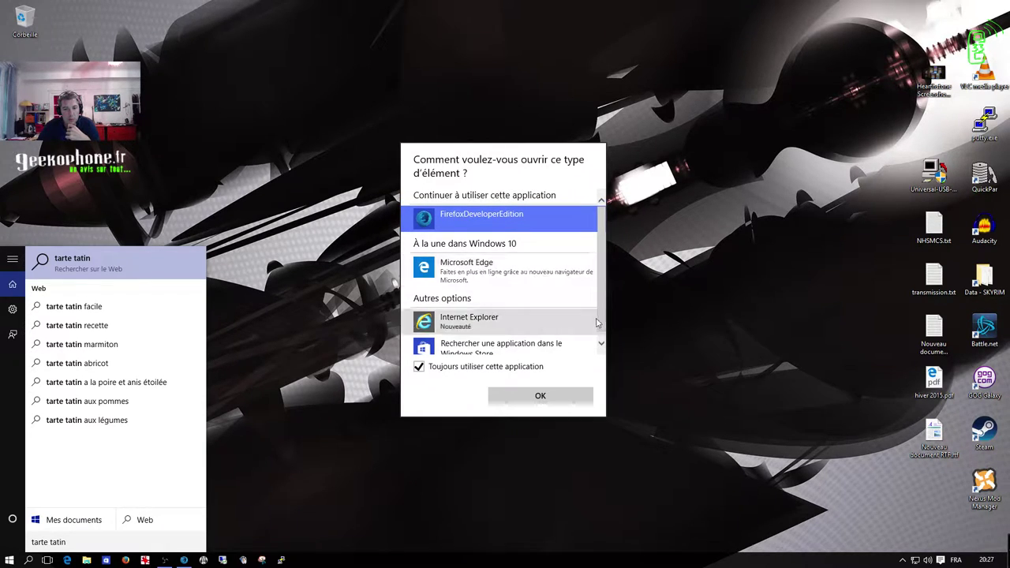
pyautogui.scroll(-1, 600, 337)
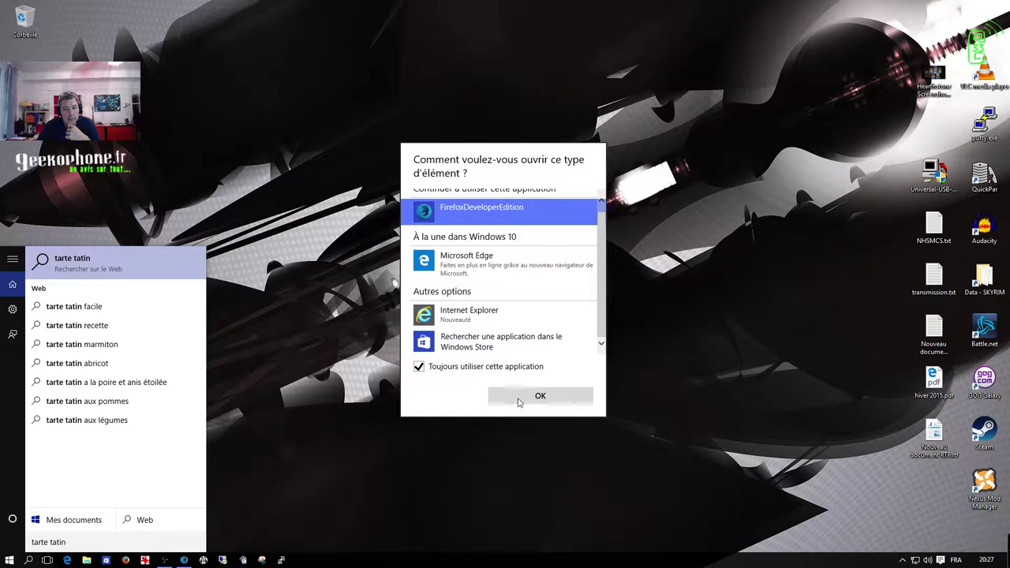
pyautogui.click(518, 402)
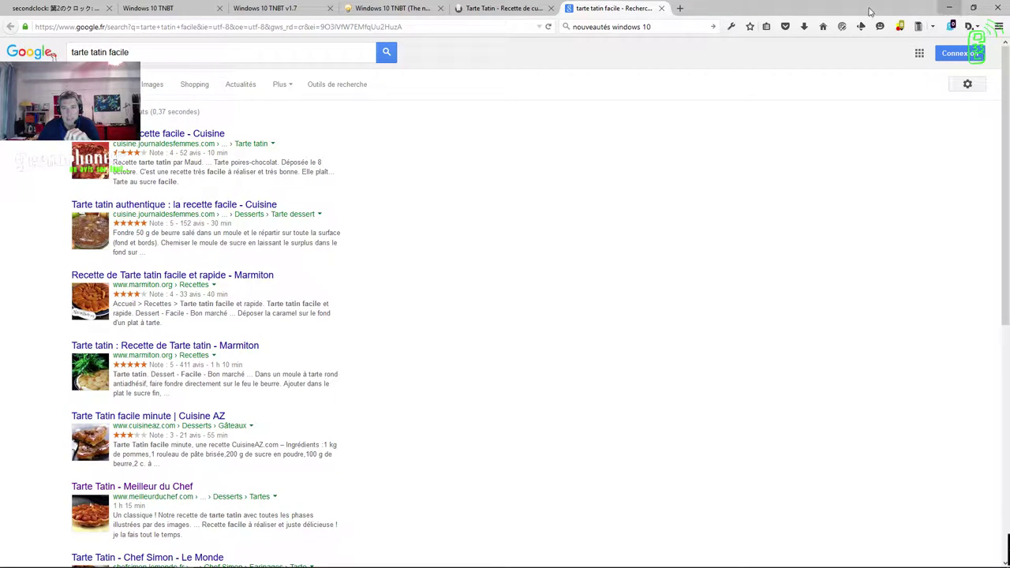
pyautogui.click(949, 10)
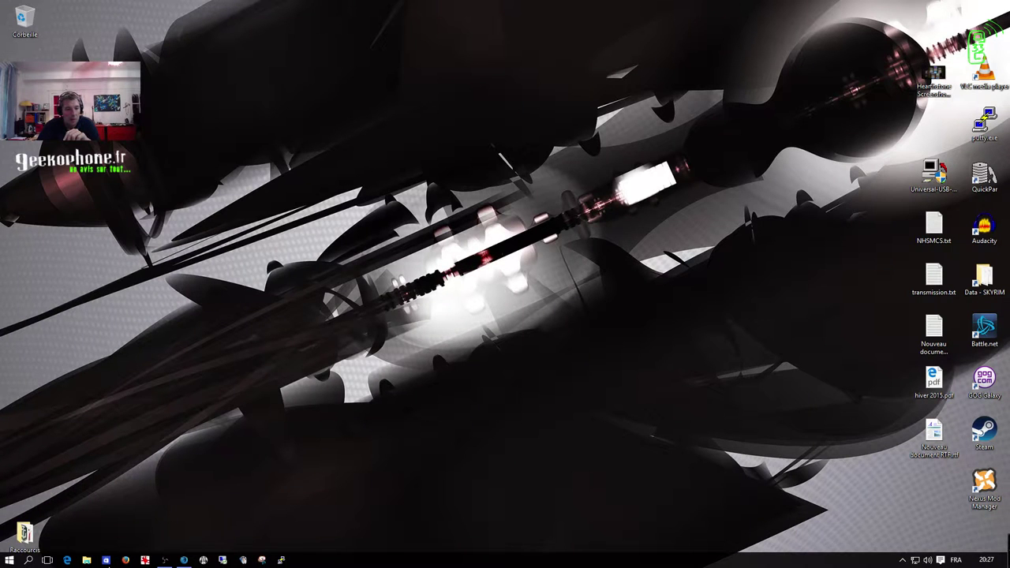
# Step: Open Cortana from the Start tiles and review its settings for suggestions, online search results and Bing SafeSearch
pyautogui.click(8, 560)
pyautogui.rightClick(276, 360)
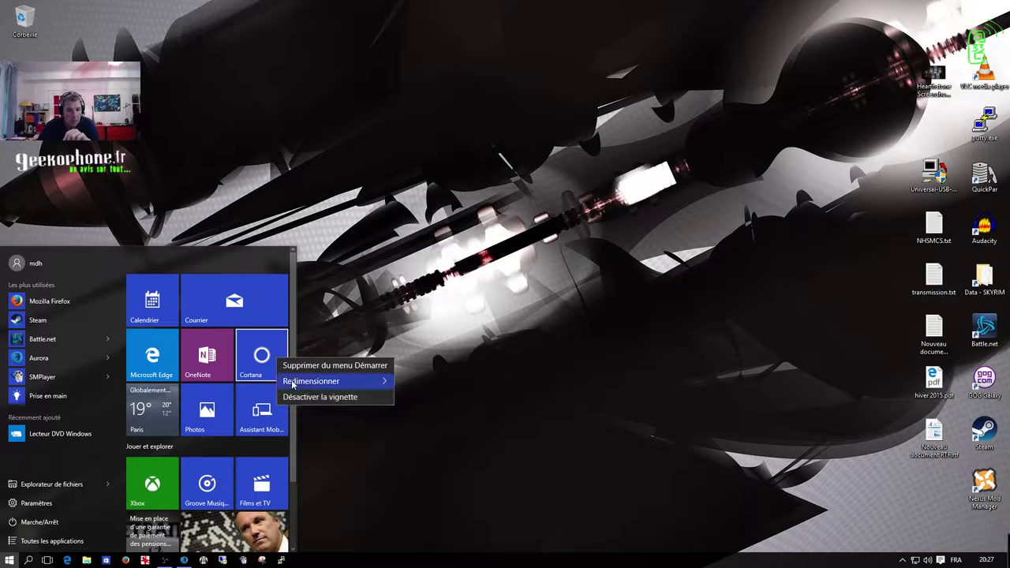
pyautogui.click(263, 363)
pyautogui.click(262, 360)
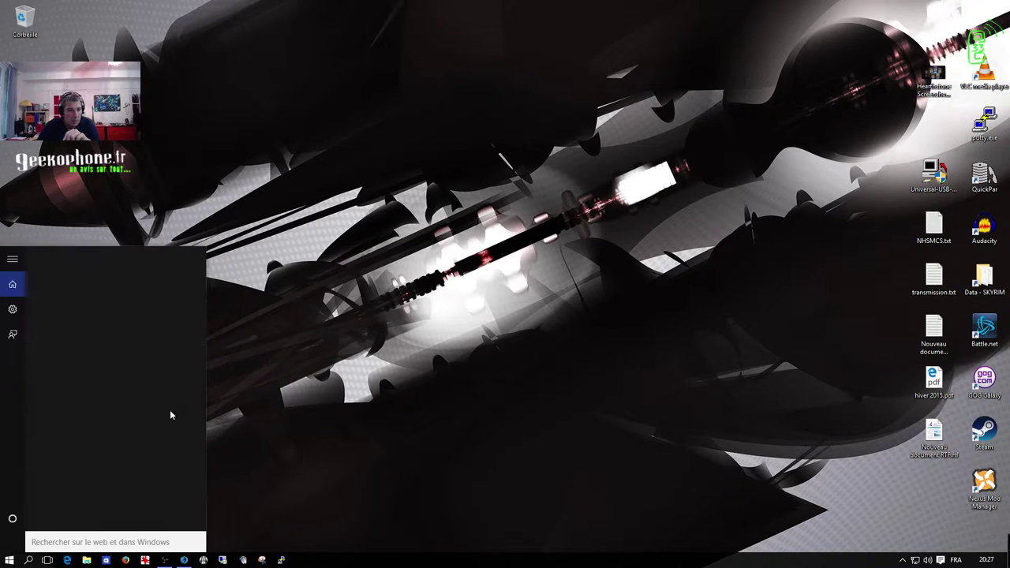
pyautogui.click(11, 311)
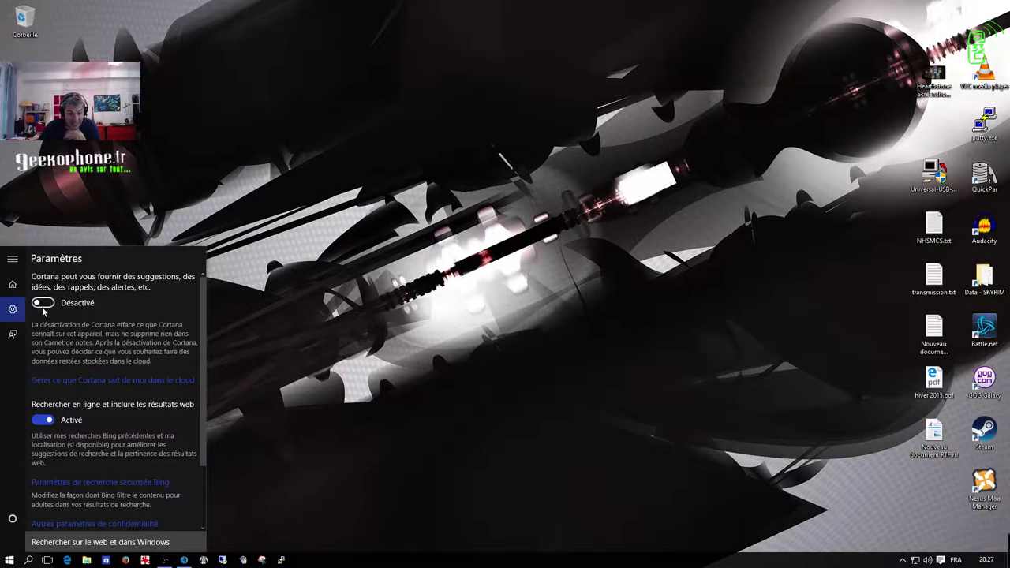
pyautogui.scroll(-2, 144, 411)
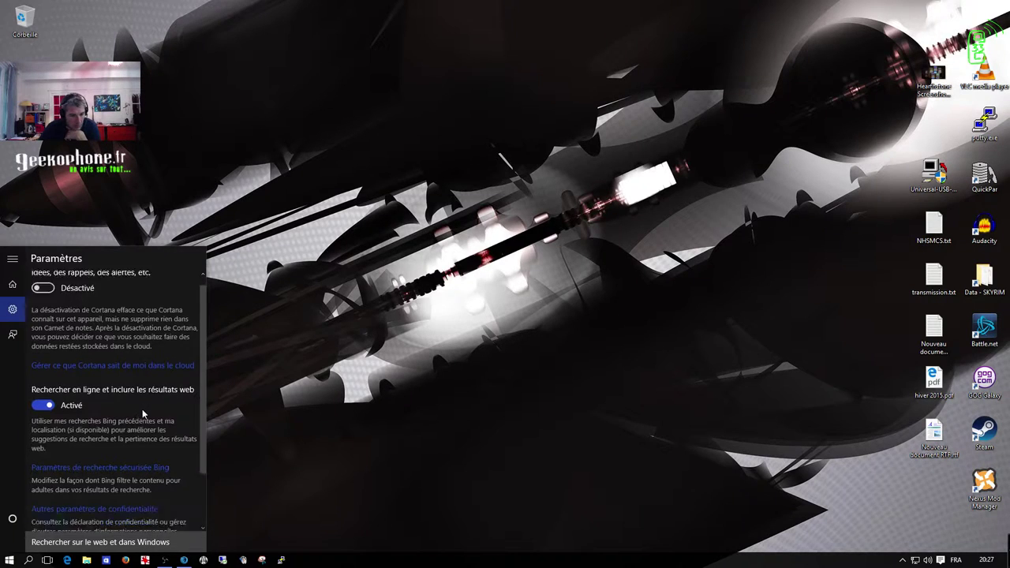
pyautogui.scroll(1, 146, 407)
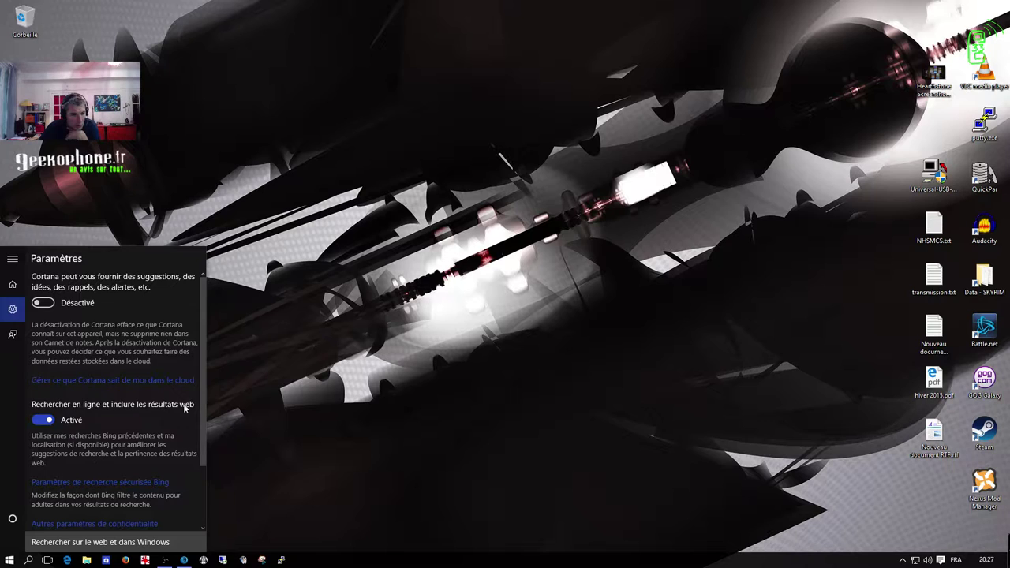
pyautogui.scroll(-2, 167, 430)
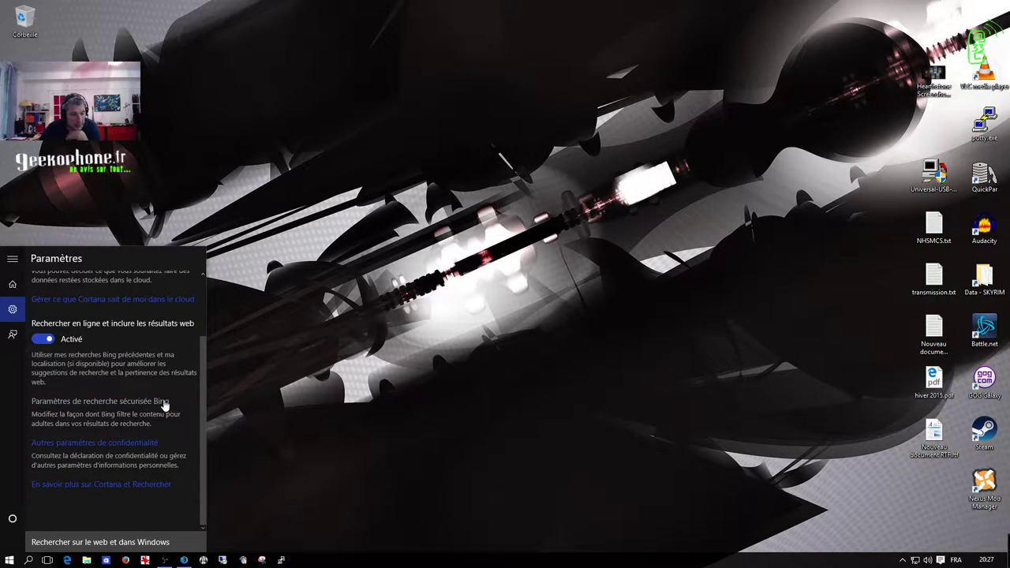
# Step: Open the other privacy settings linked from Cortana and examine the general privacy options
pyautogui.click(96, 443)
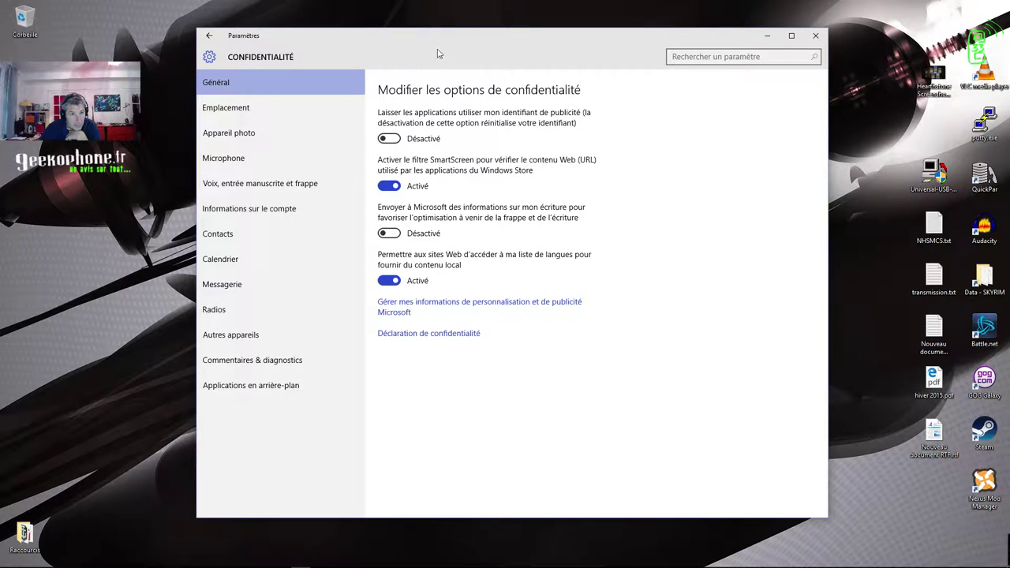
pyautogui.moveTo(439, 54)
pyautogui.mouseDown()
pyautogui.moveTo(483, 53)
pyautogui.moveTo(455, 54)
pyautogui.mouseUp()
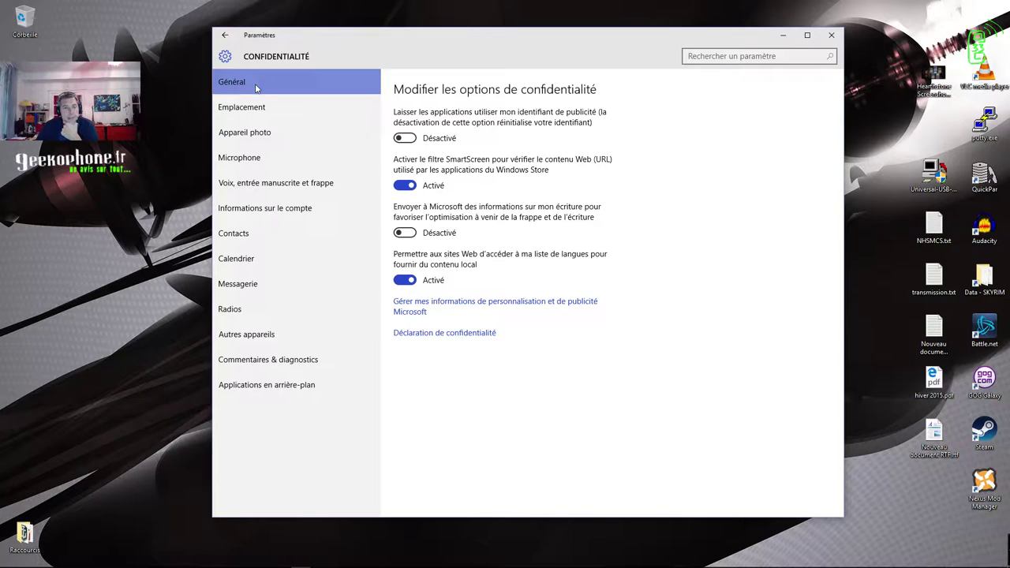
pyautogui.moveTo(406, 38)
pyautogui.mouseDown()
pyautogui.moveTo(471, 37)
pyautogui.moveTo(394, 44)
pyautogui.mouseUp()
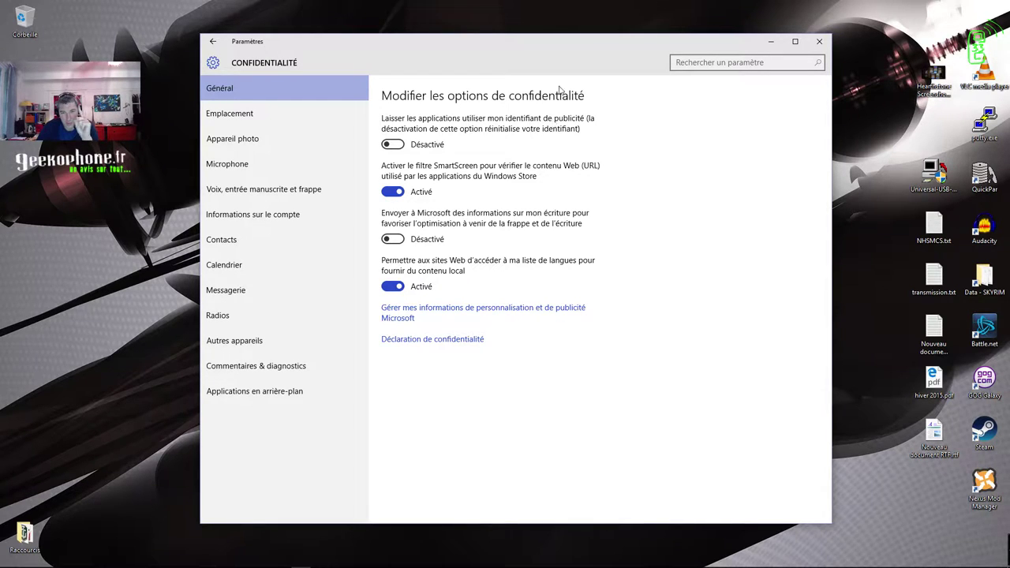
pyautogui.moveTo(533, 44); pyautogui.dragTo(541, 42)
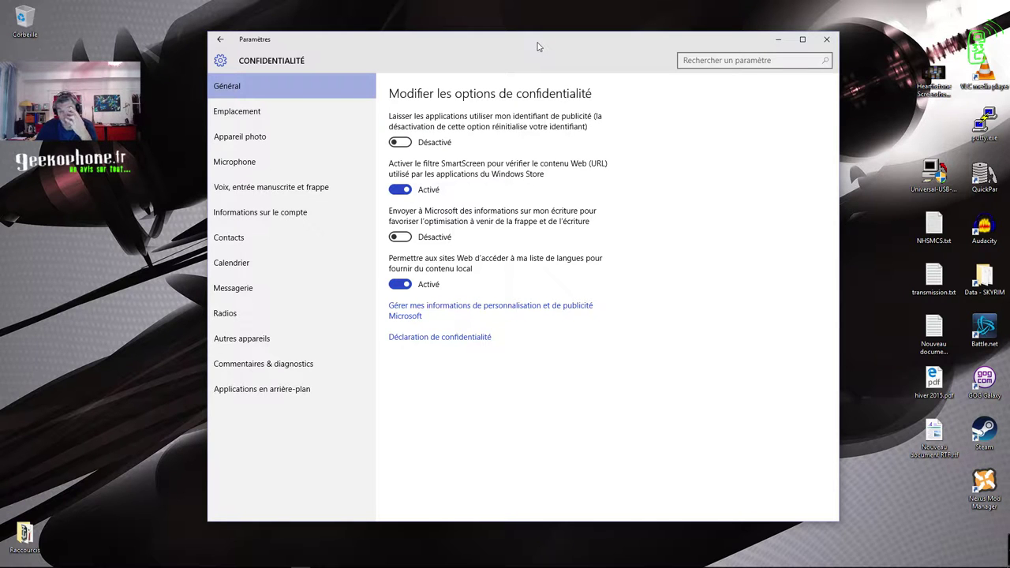
pyautogui.moveTo(486, 47)
pyautogui.mouseDown()
pyautogui.moveTo(500, 48)
pyautogui.moveTo(491, 46)
pyautogui.mouseUp()
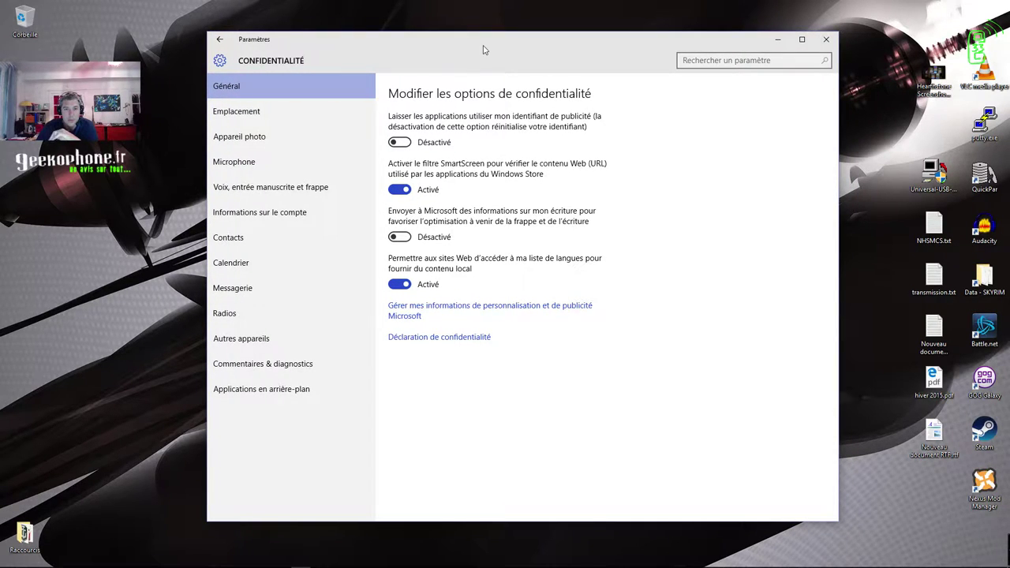
pyautogui.moveTo(484, 47); pyautogui.dragTo(483, 50)
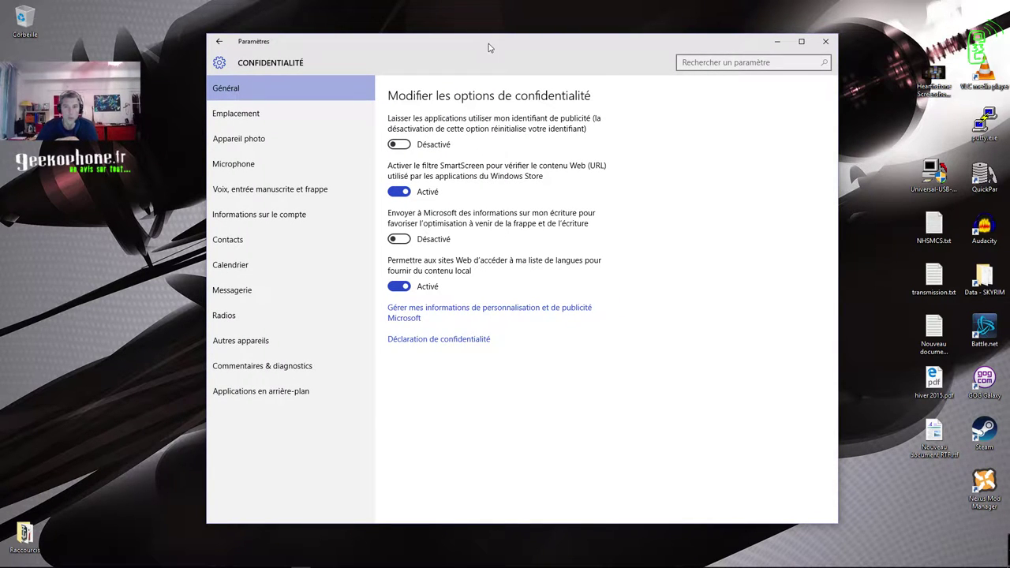
pyautogui.moveTo(487, 45); pyautogui.dragTo(492, 45)
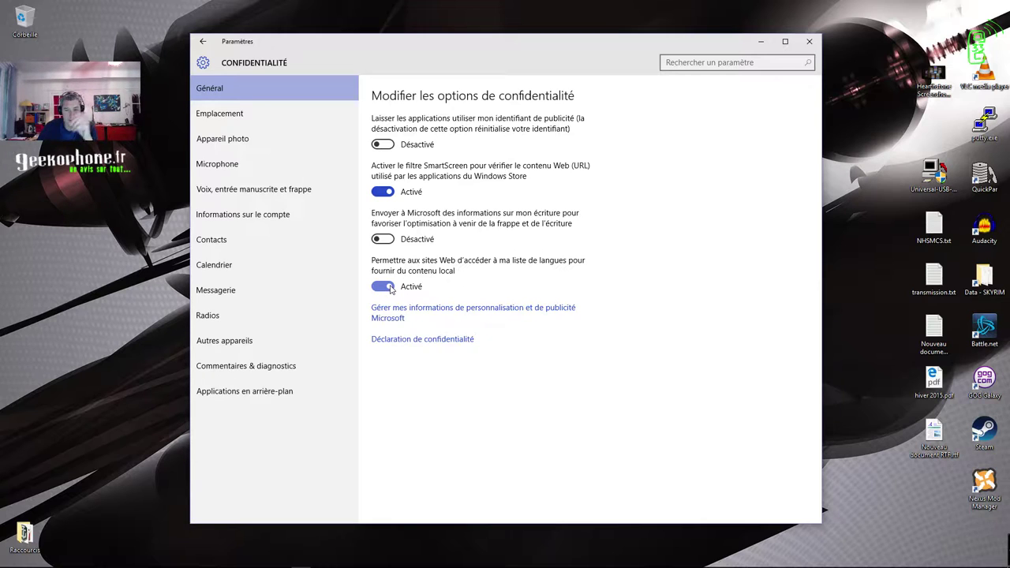
# Step: Open the page for managing Microsoft personalization and advertising information, and reject its cookies
pyautogui.click(442, 313)
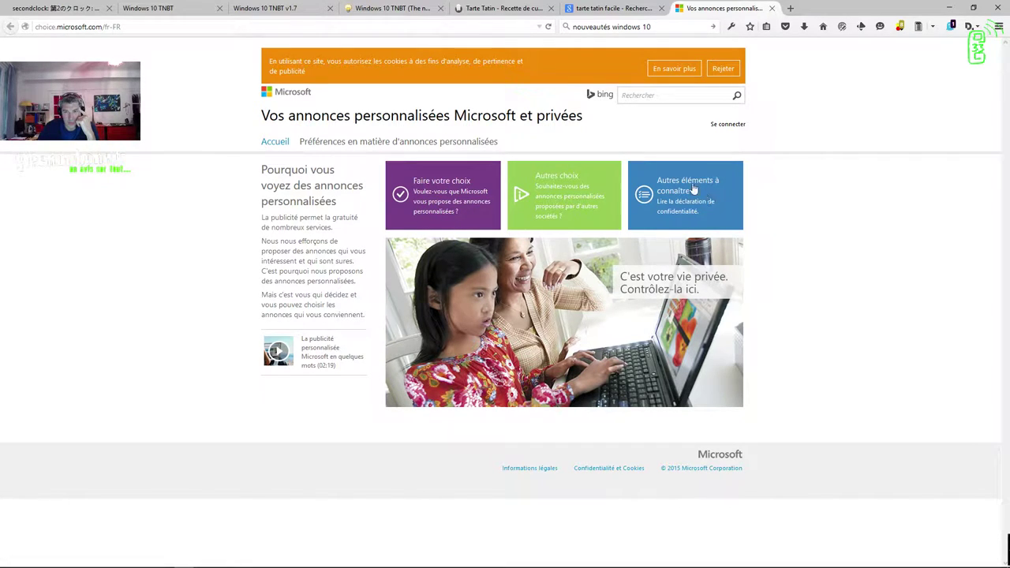
pyautogui.click(715, 69)
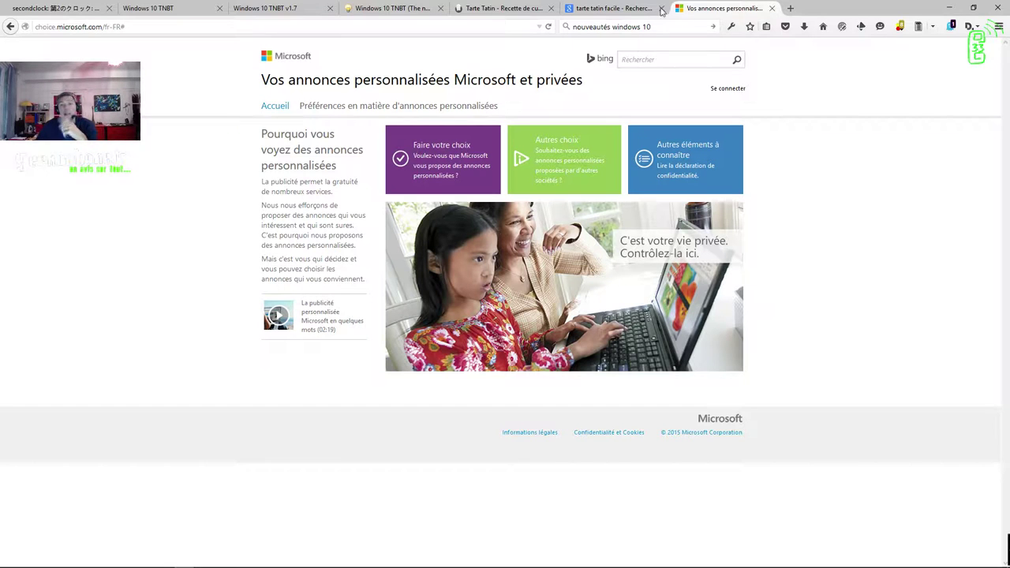
# Step: Minimize the browser and examine the location privacy settings, including location history and the apps allowed to use location
pyautogui.click(613, 11)
pyautogui.click(724, 8)
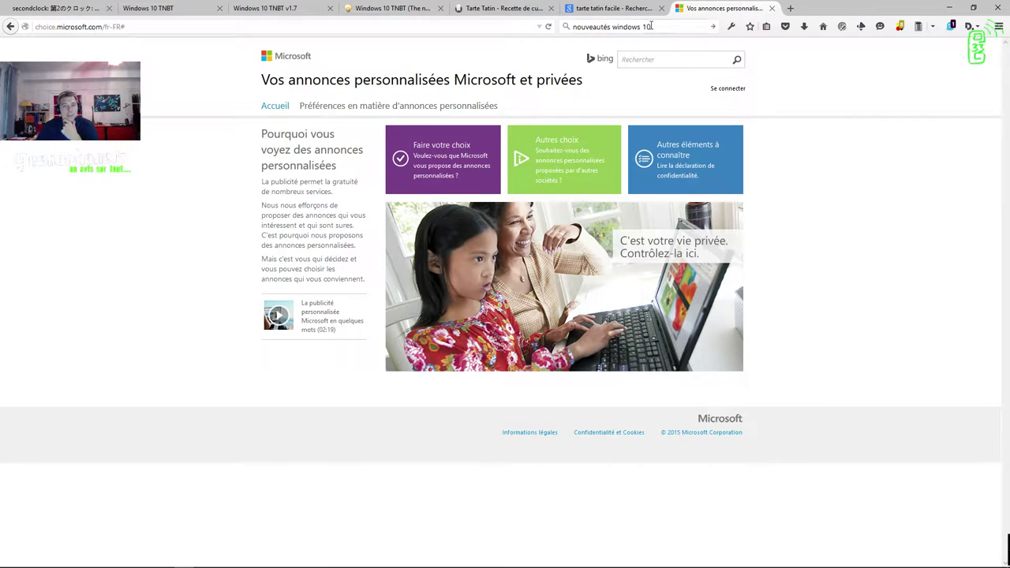
pyautogui.click(950, 8)
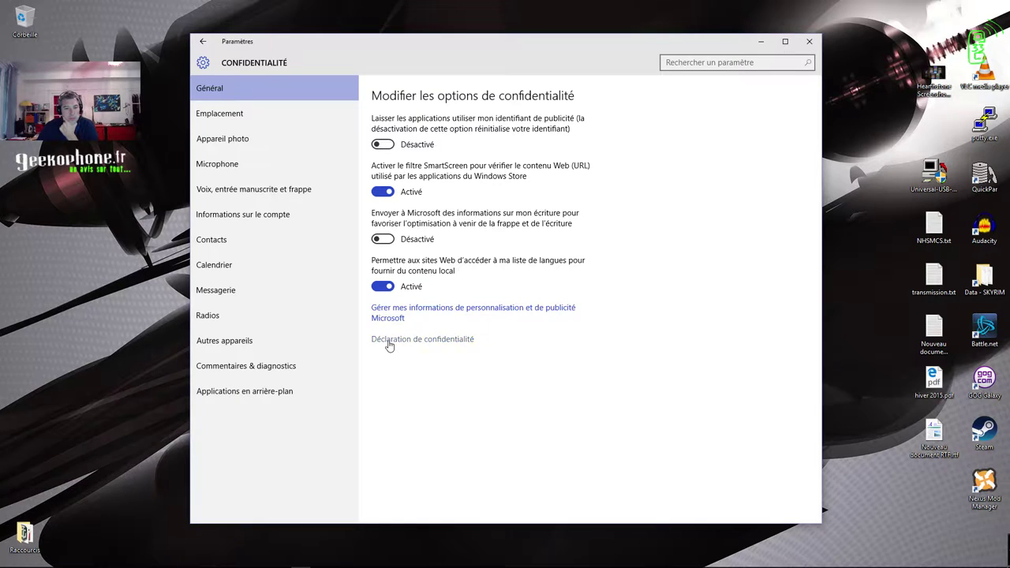
pyautogui.click(221, 116)
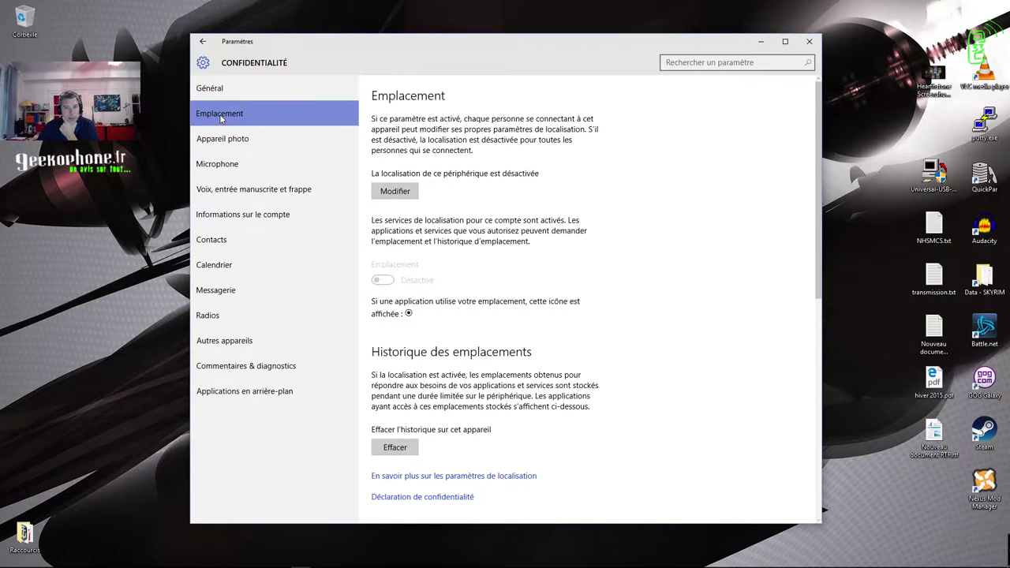
pyautogui.moveTo(451, 52); pyautogui.dragTo(447, 48)
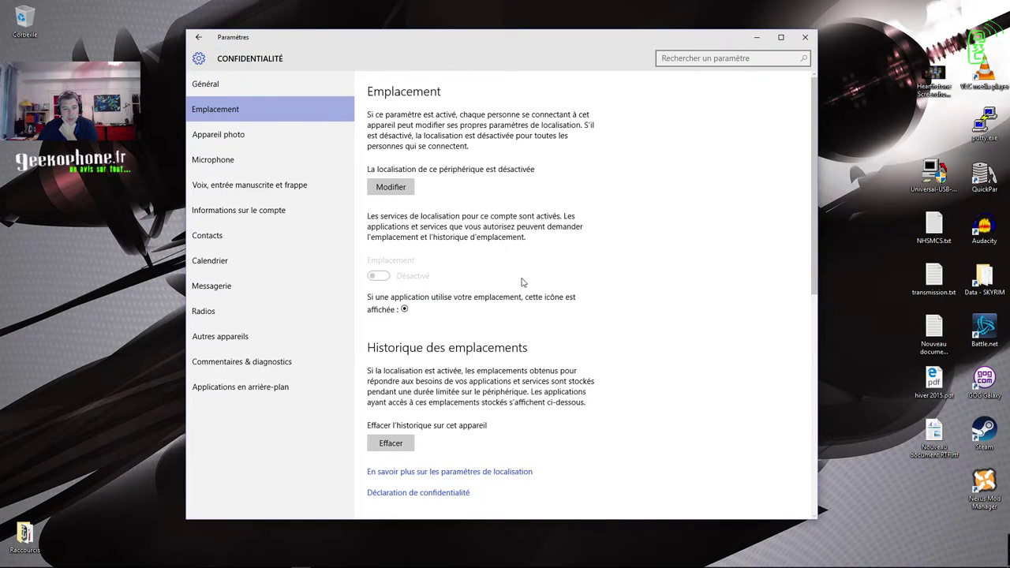
pyautogui.scroll(-10, 549, 266)
pyautogui.scroll(5, 489, 245)
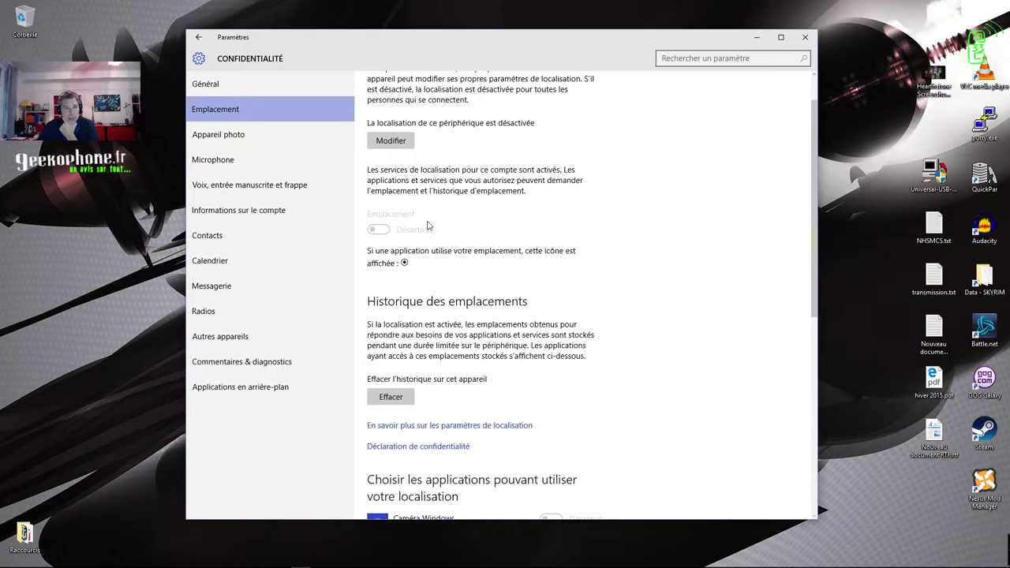
pyautogui.scroll(-4, 439, 300)
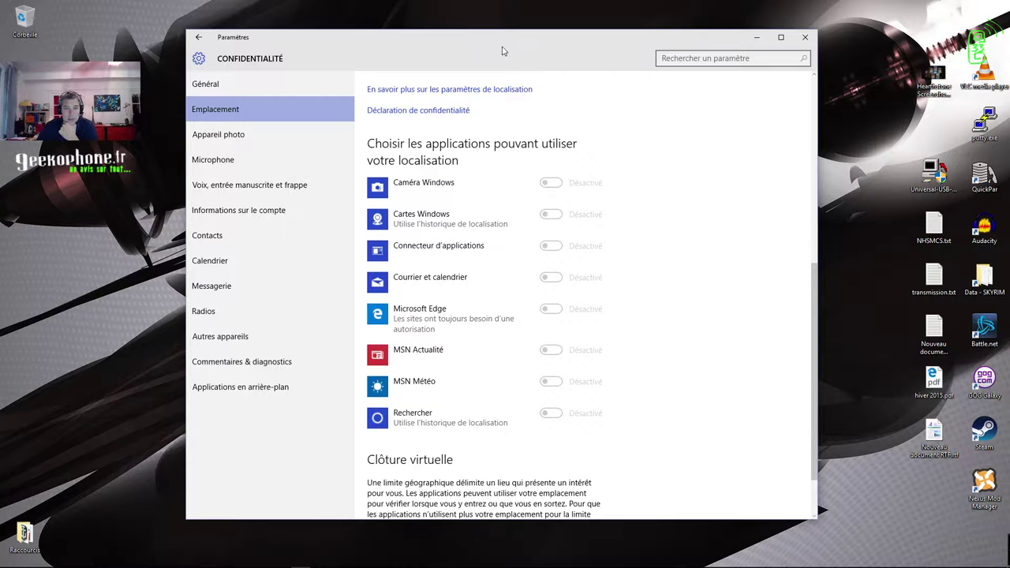
pyautogui.moveTo(505, 49)
pyautogui.mouseDown()
pyautogui.moveTo(507, 34)
pyautogui.moveTo(503, 51)
pyautogui.mouseUp()
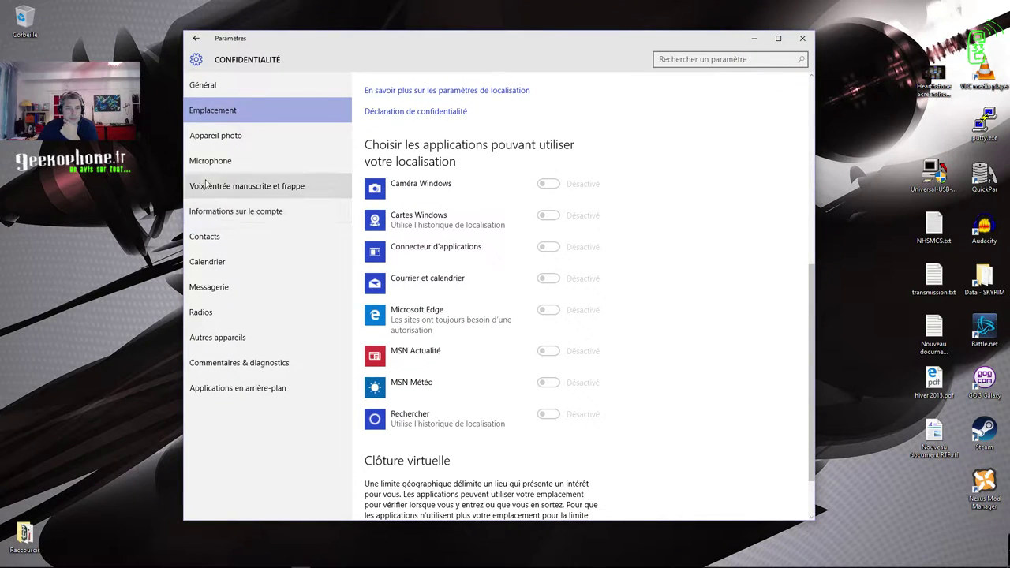
# Step: Review the privacy settings for the camera, the microphone, and speech, inking and typing
pyautogui.click(208, 141)
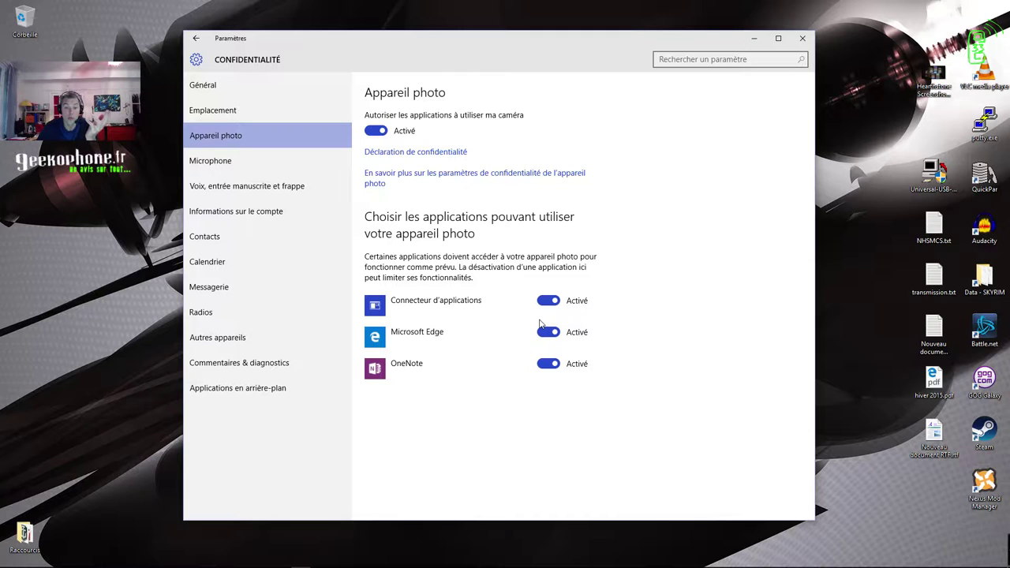
pyautogui.click(227, 163)
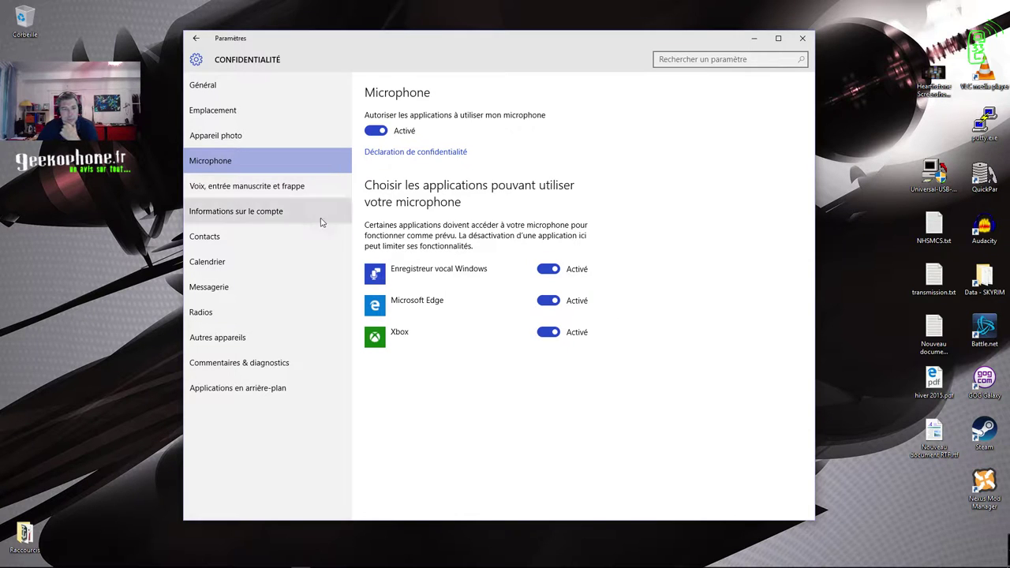
pyautogui.click(239, 190)
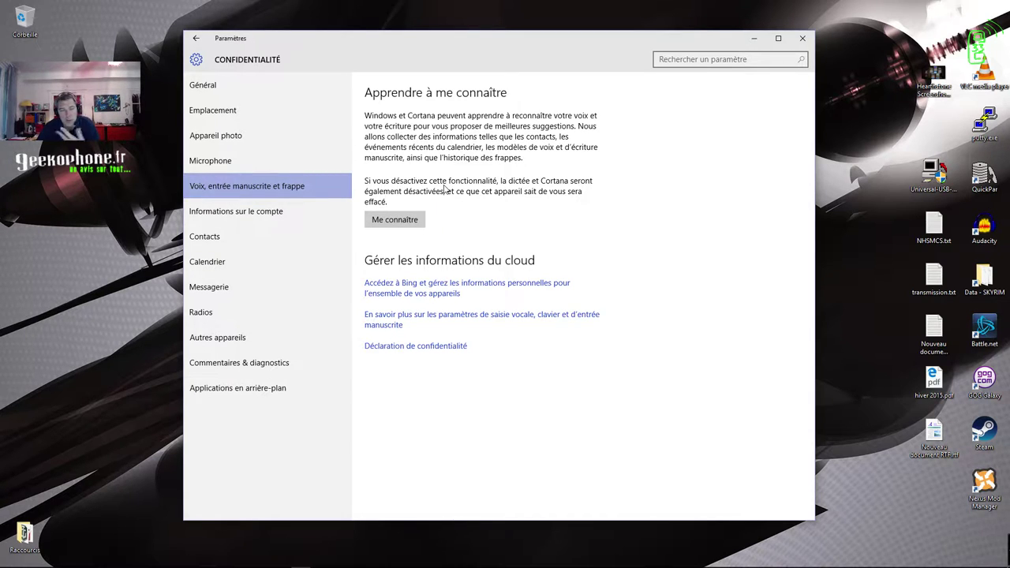
# Step: Look through the privacy settings for account information, contacts, calendar, messaging, radios and other devices
pyautogui.click(233, 211)
pyautogui.click(222, 241)
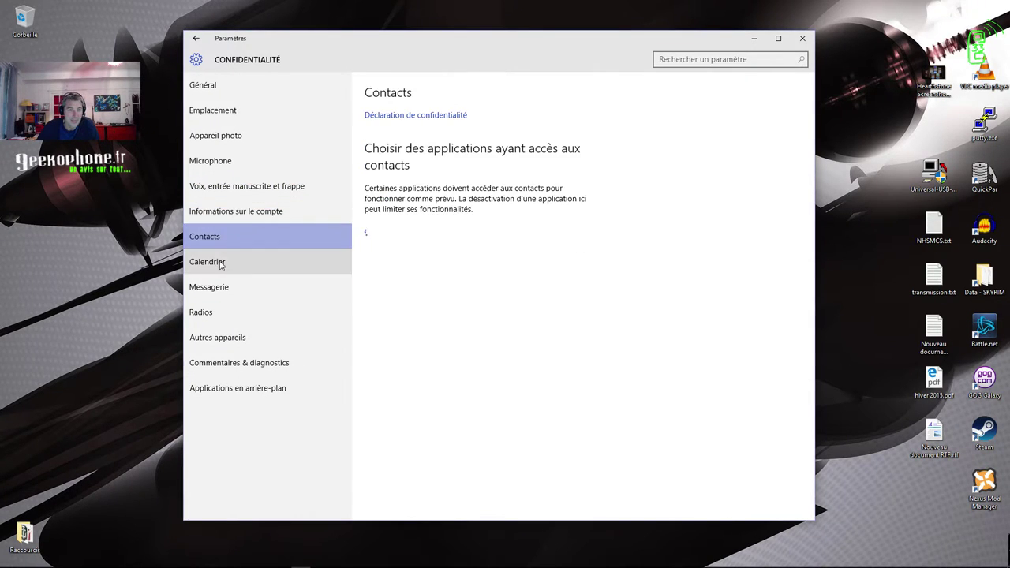
pyautogui.click(221, 263)
pyautogui.click(221, 288)
pyautogui.click(225, 318)
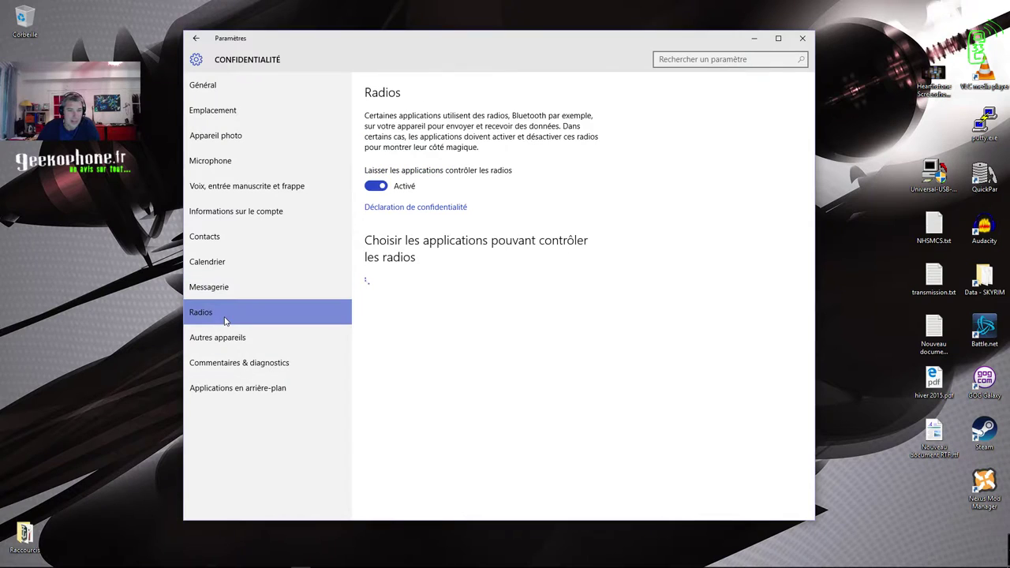
pyautogui.click(243, 339)
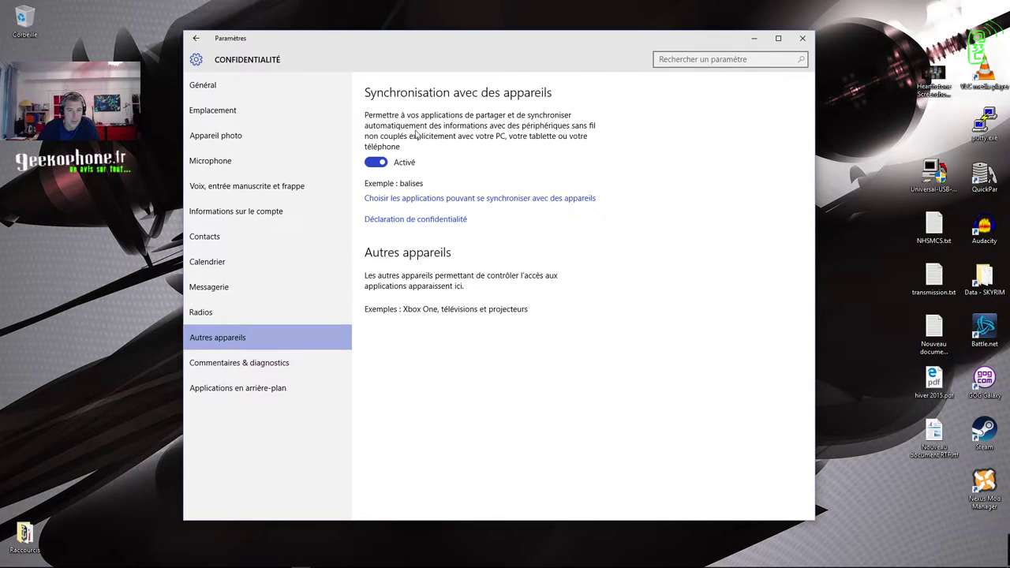
# Step: In the feedback and diagnostics privacy settings, set the device data sent to Microsoft to "De base"
pyautogui.click(254, 364)
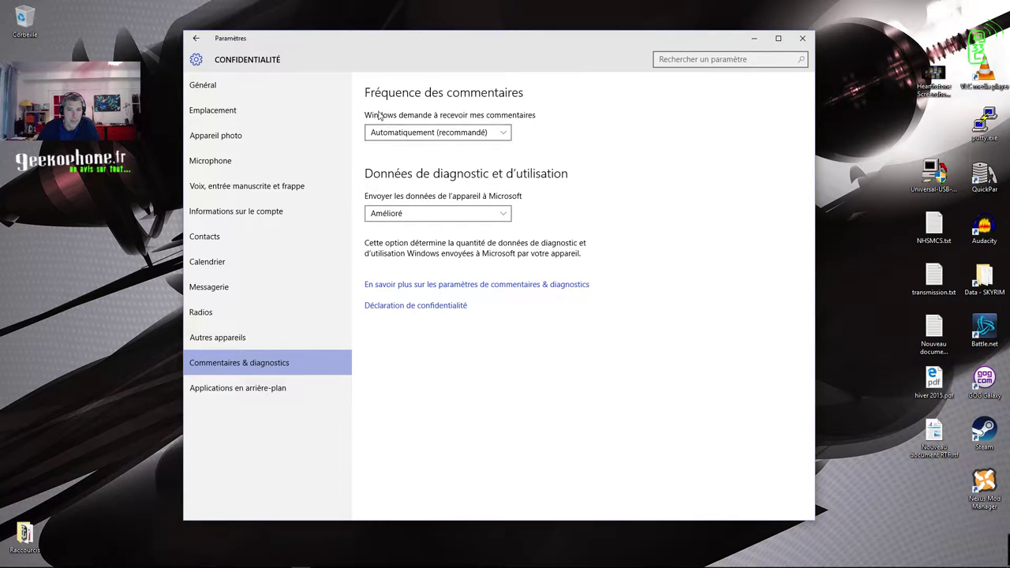
pyautogui.click(503, 217)
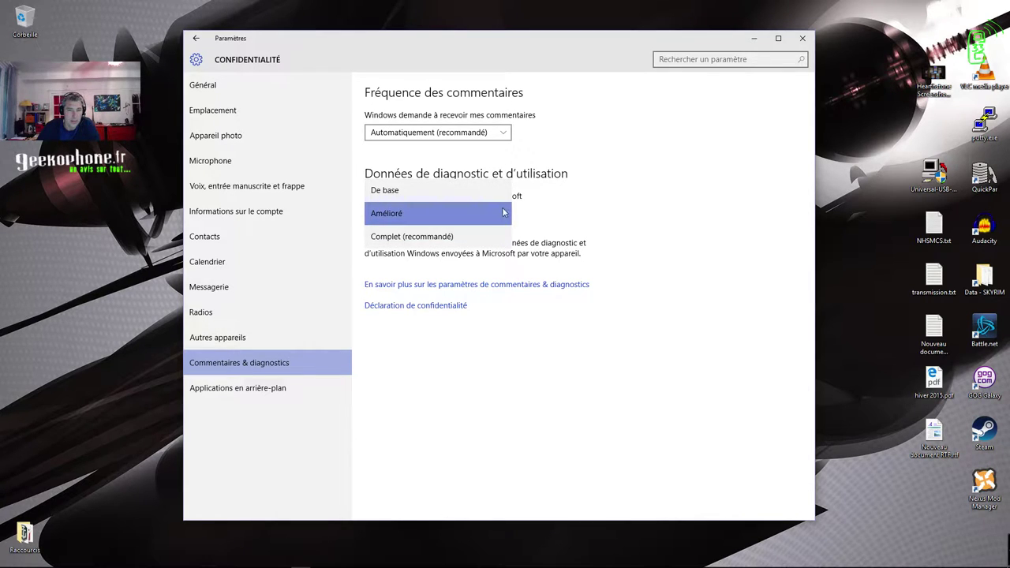
pyautogui.click(502, 217)
pyautogui.click(507, 218)
pyautogui.click(507, 217)
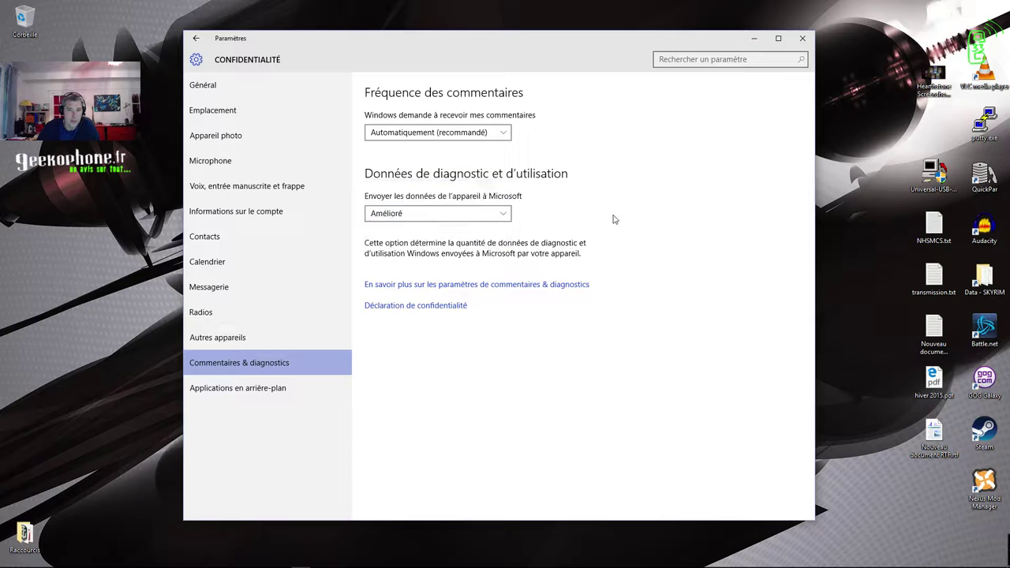
pyautogui.click(469, 217)
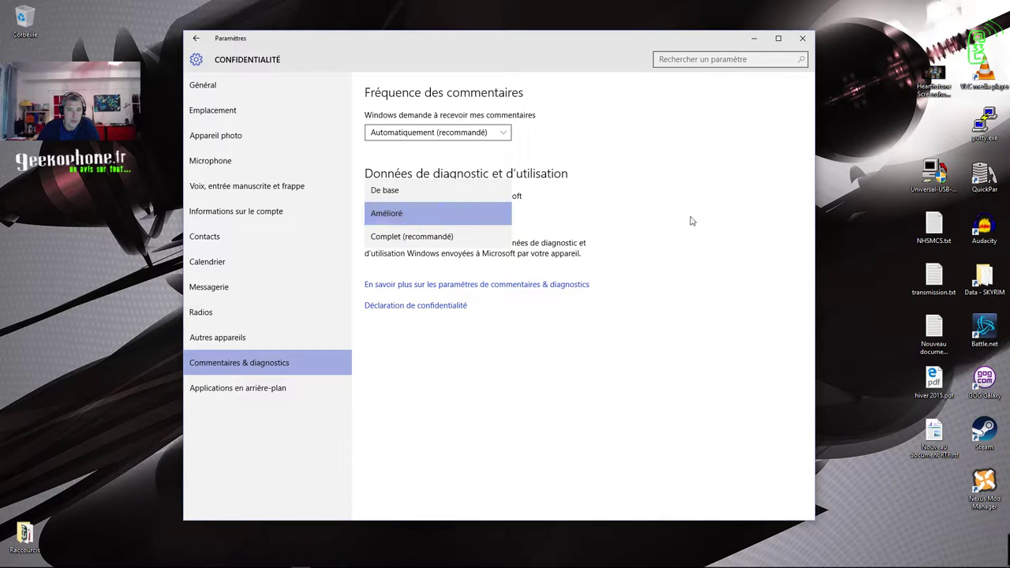
pyautogui.click(595, 239)
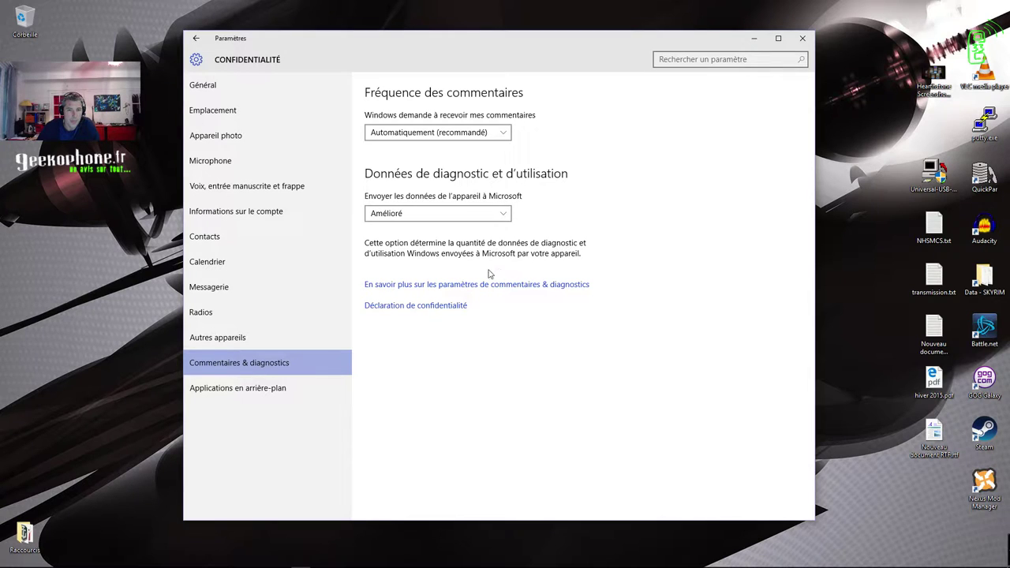
pyautogui.click(497, 215)
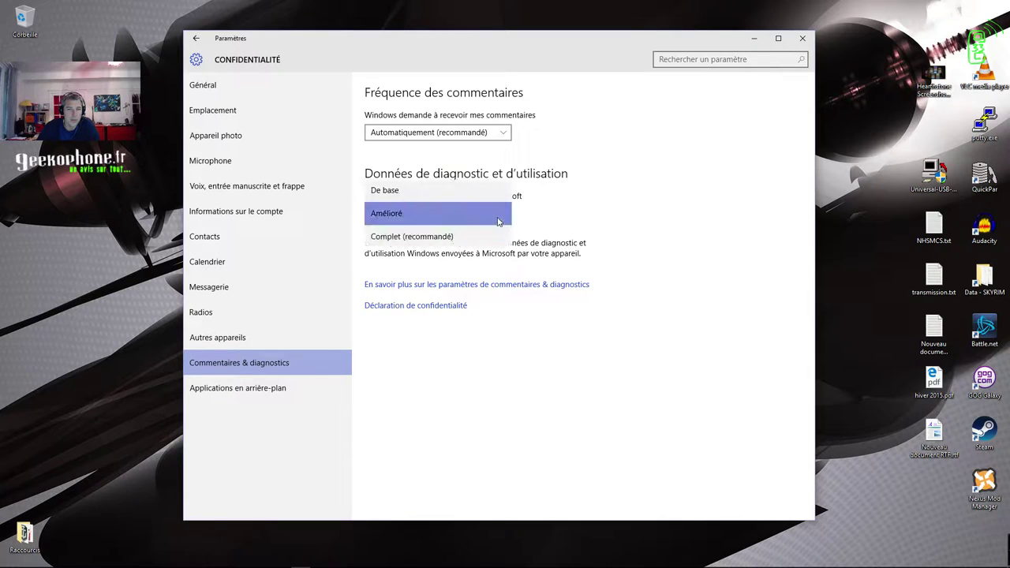
pyautogui.click(454, 191)
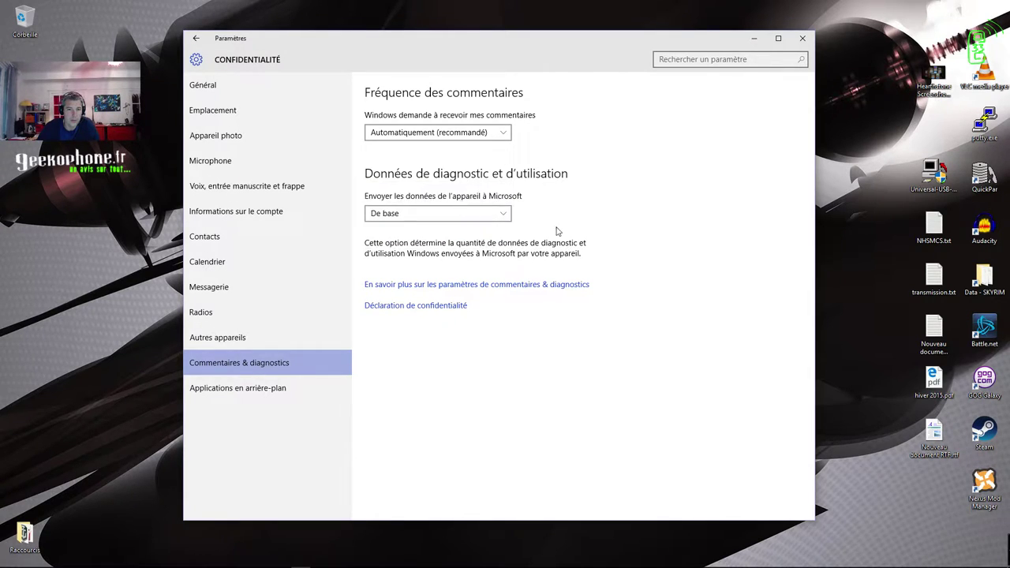
pyautogui.click(504, 216)
pyautogui.click(605, 211)
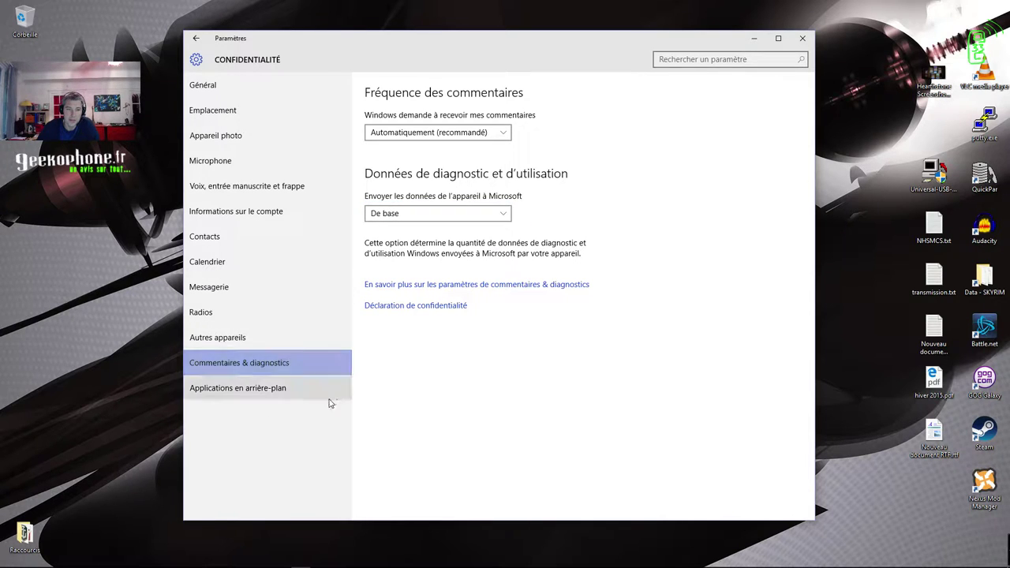
# Step: Stop Obtenir Office from running in the background, and return to the main settings overview
pyautogui.click(247, 390)
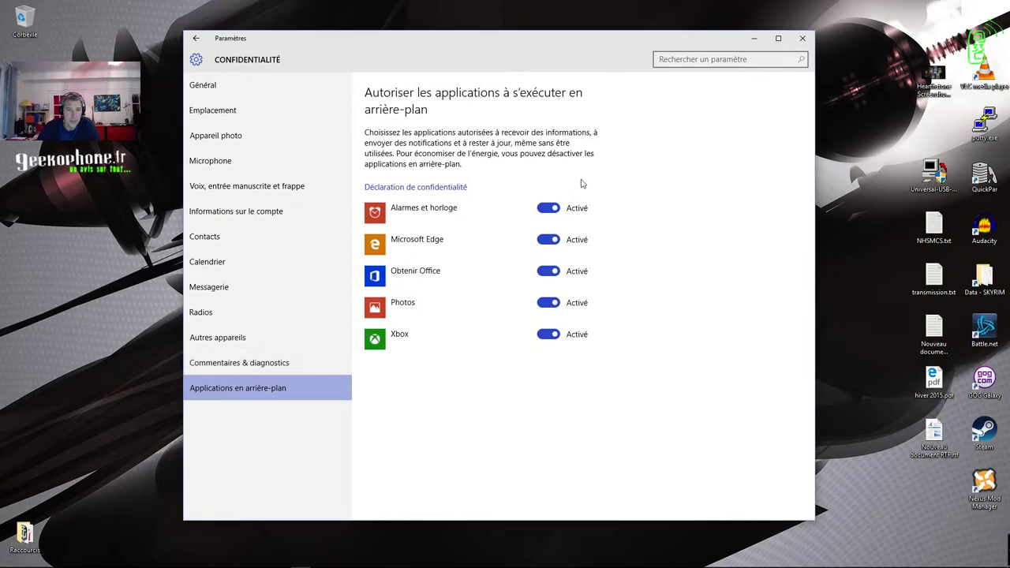
pyautogui.click(546, 272)
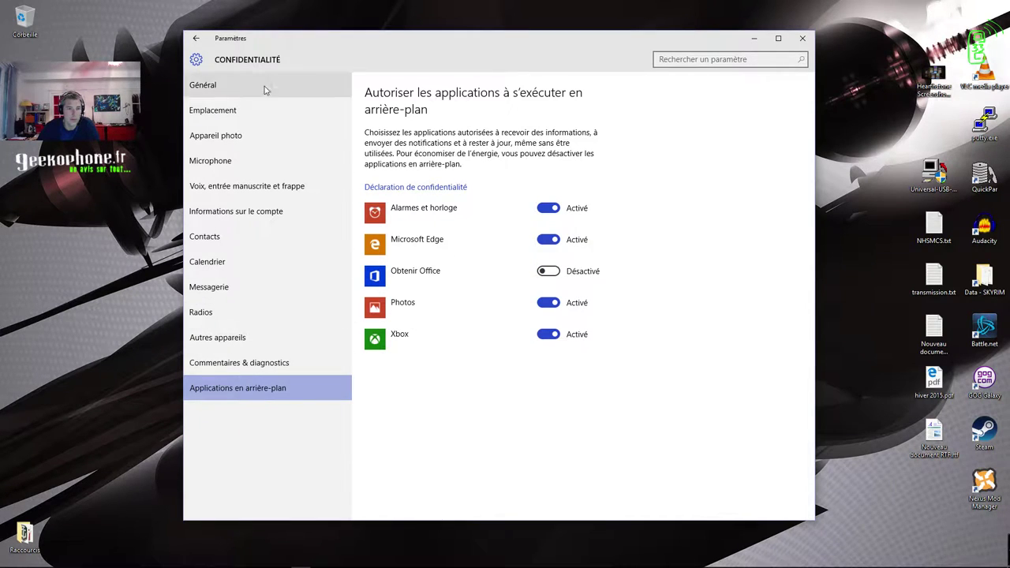
pyautogui.click(194, 41)
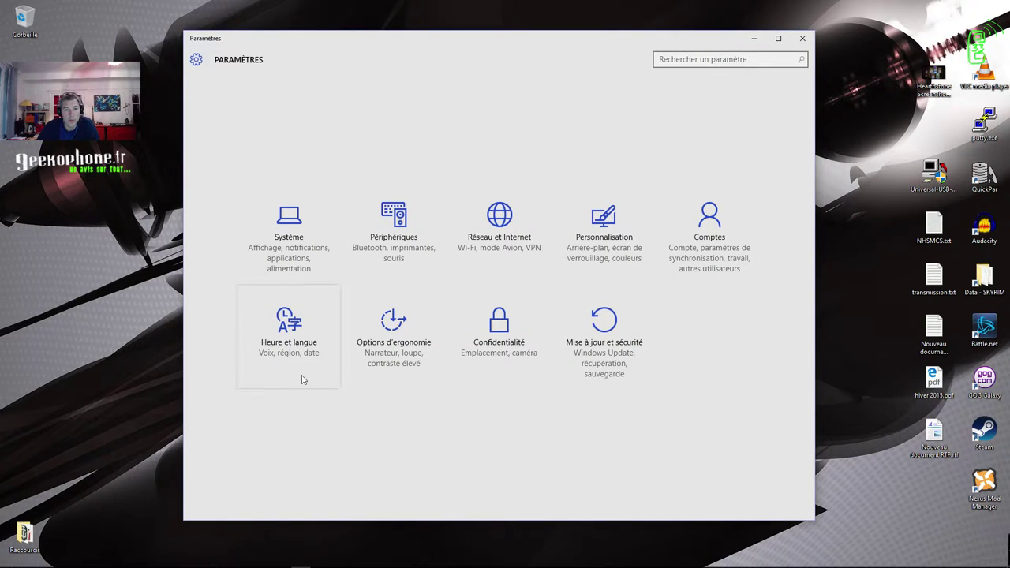
pyautogui.moveTo(255, 42); pyautogui.dragTo(258, 44)
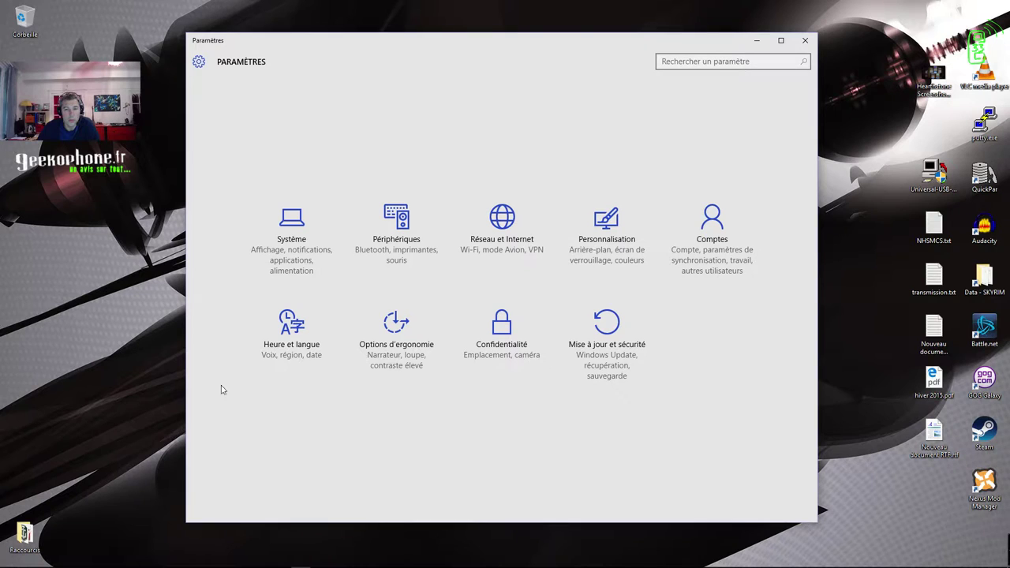
pyautogui.moveTo(373, 51); pyautogui.dragTo(370, 58)
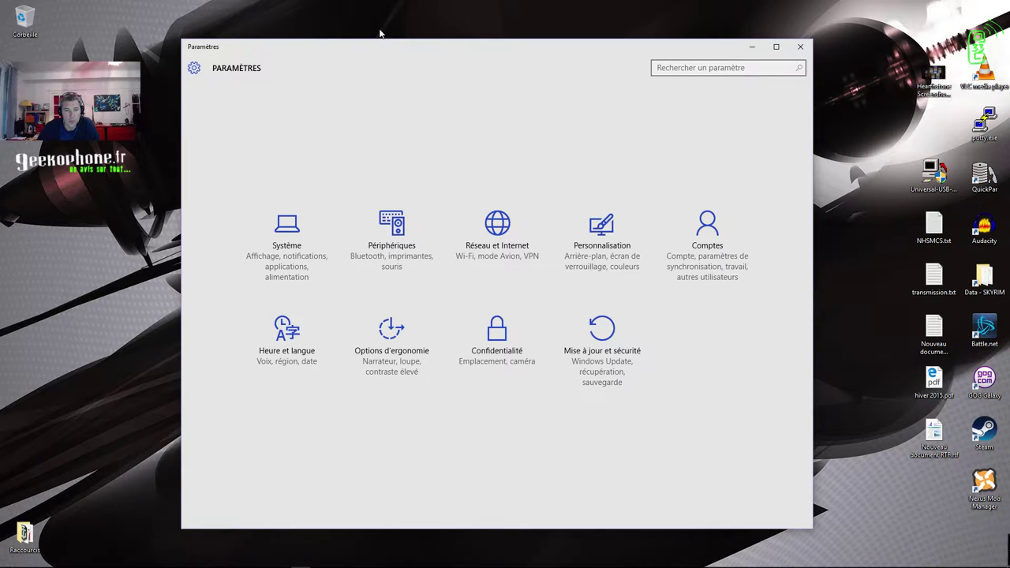
pyautogui.moveTo(377, 57)
pyautogui.mouseDown()
pyautogui.moveTo(421, 55)
pyautogui.moveTo(389, 64)
pyautogui.mouseUp()
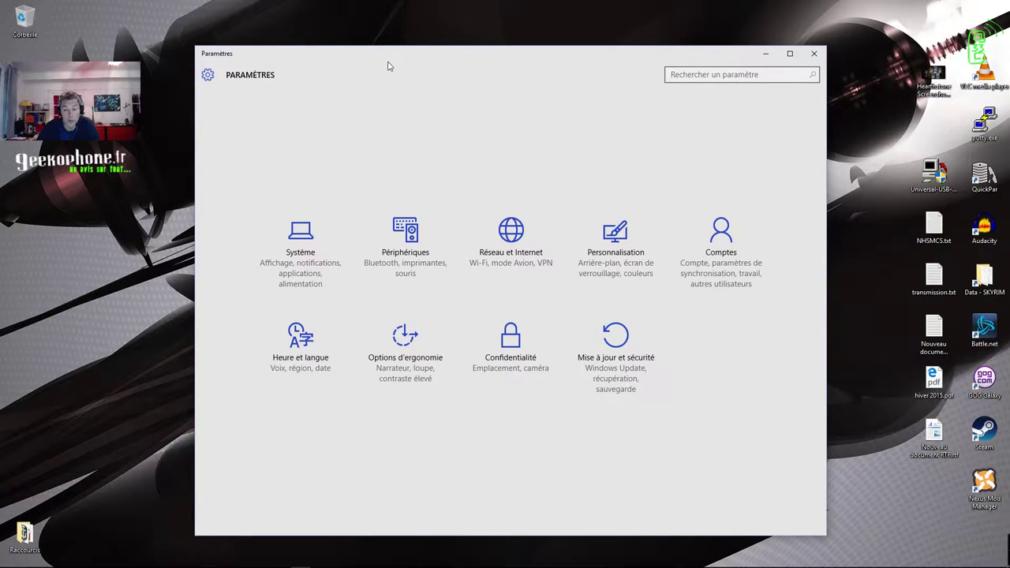
pyautogui.moveTo(916, 562)
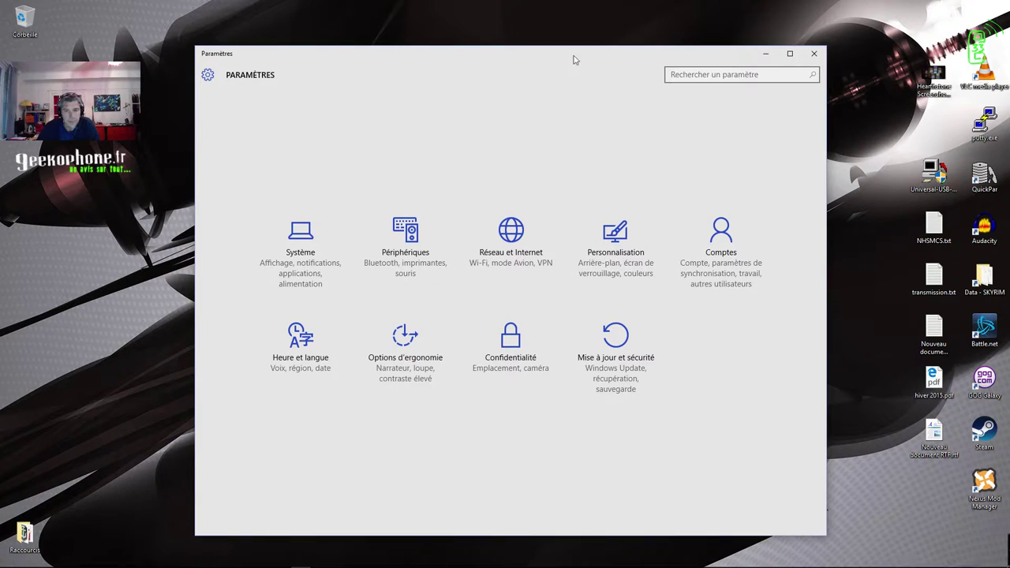
pyautogui.moveTo(573, 58); pyautogui.dragTo(525, 61)
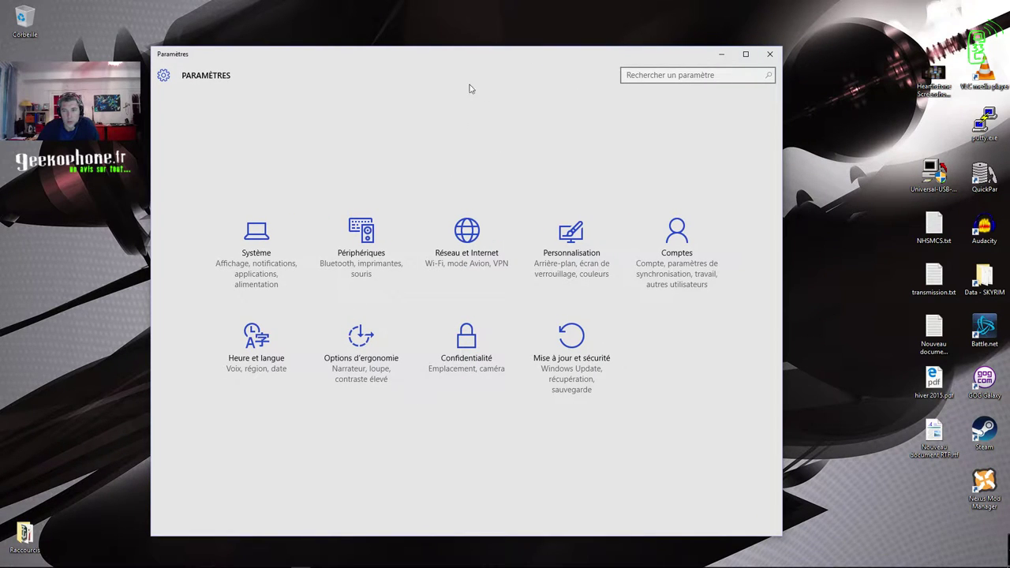
pyautogui.moveTo(457, 64); pyautogui.dragTo(477, 55)
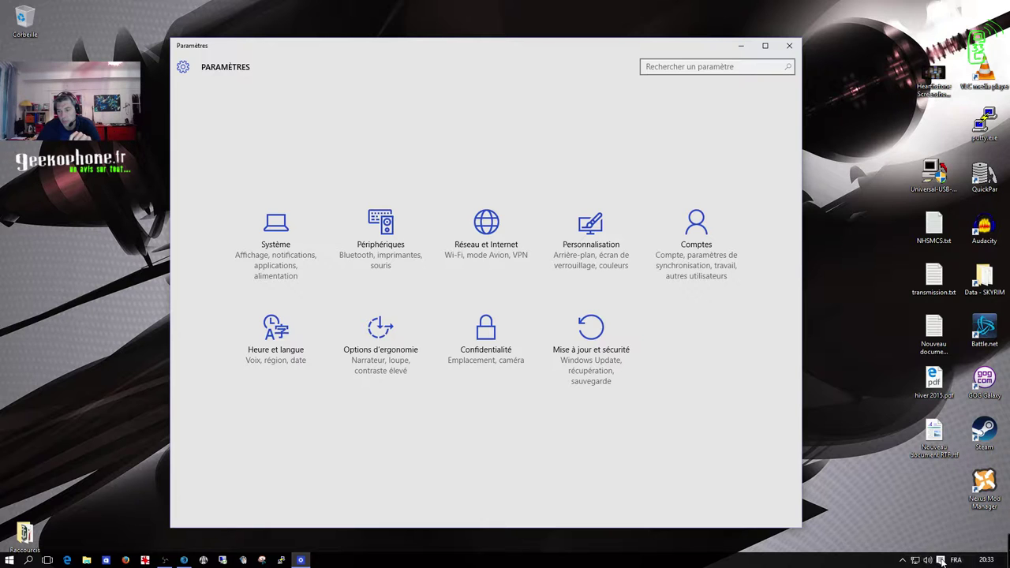
# Step: Look at the hidden notification area icons and the list of network connections
pyautogui.click(941, 562)
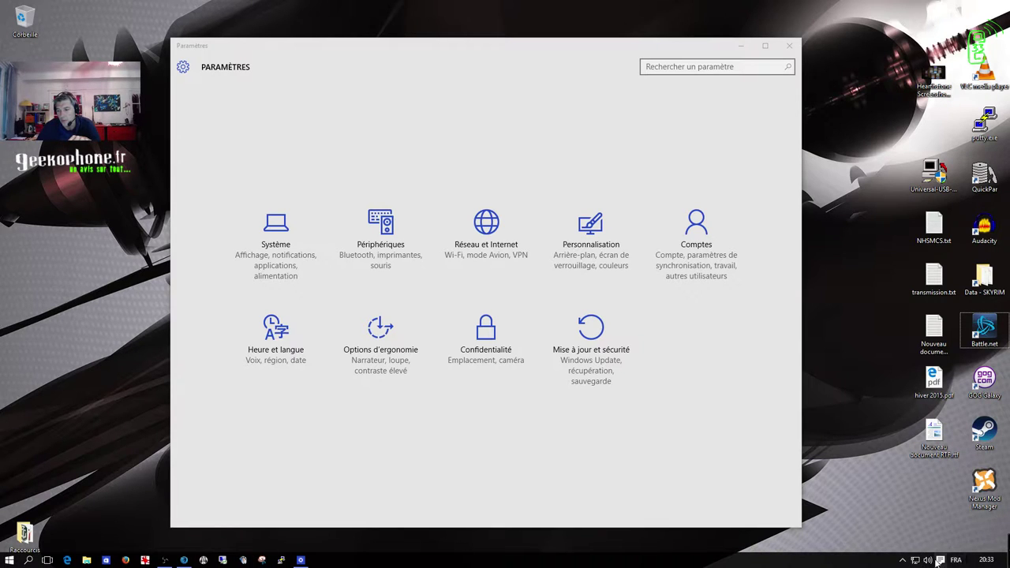
pyautogui.click(904, 559)
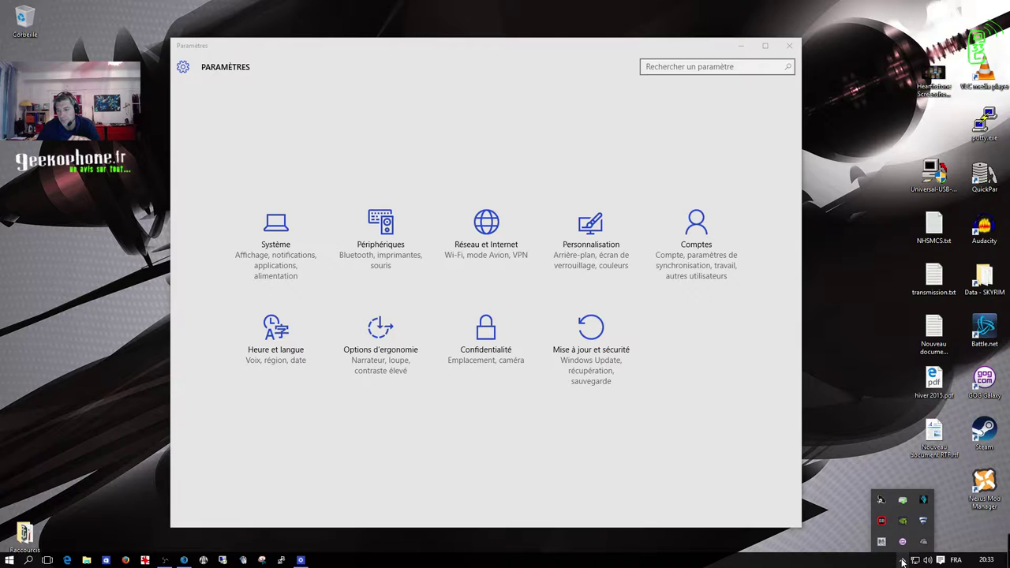
pyautogui.click(915, 560)
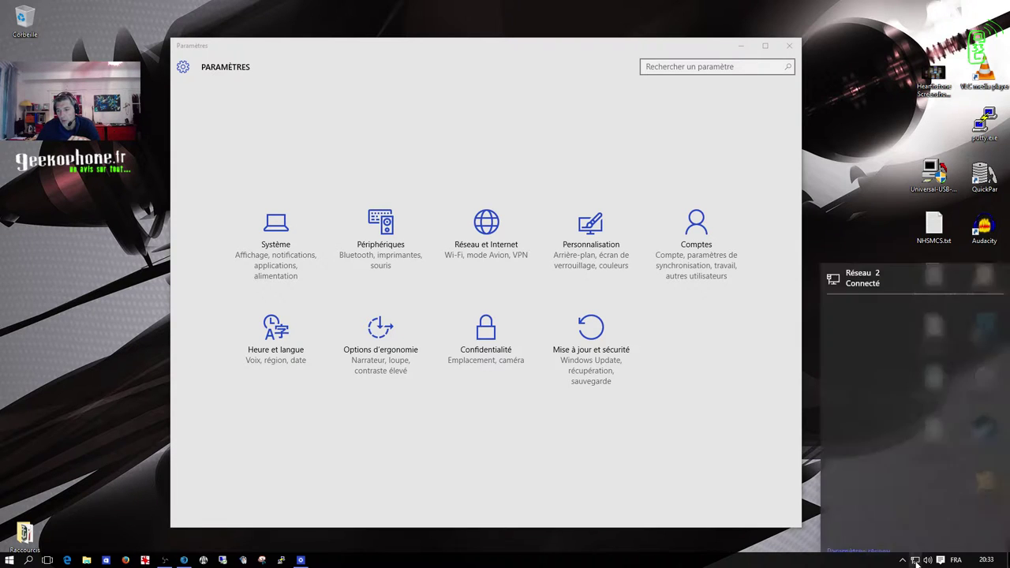
pyautogui.click(915, 560)
pyautogui.click(915, 560)
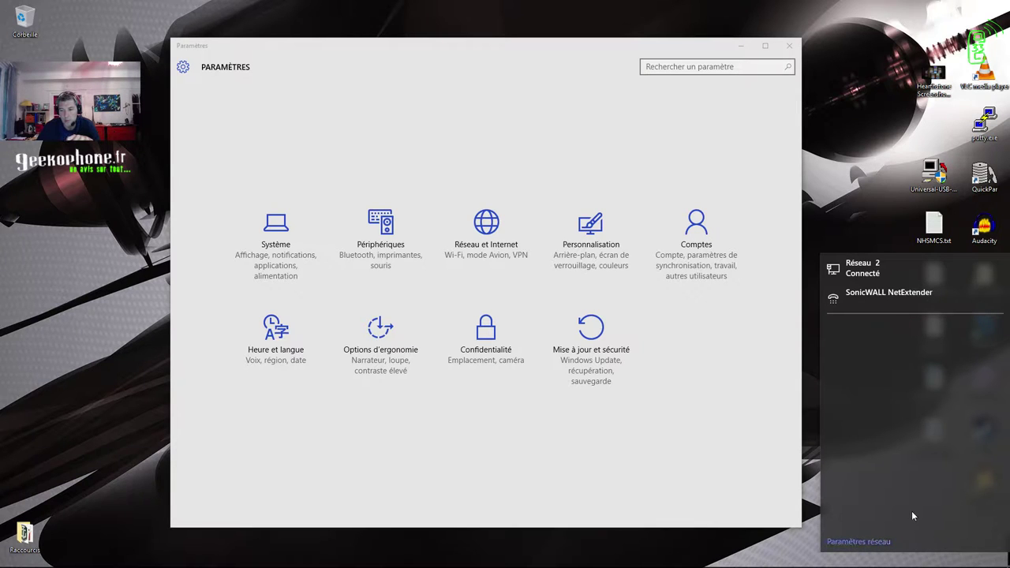
# Step: Check the volume control for the Sound Blaster Z SPDIF output in the notification area
pyautogui.click(929, 561)
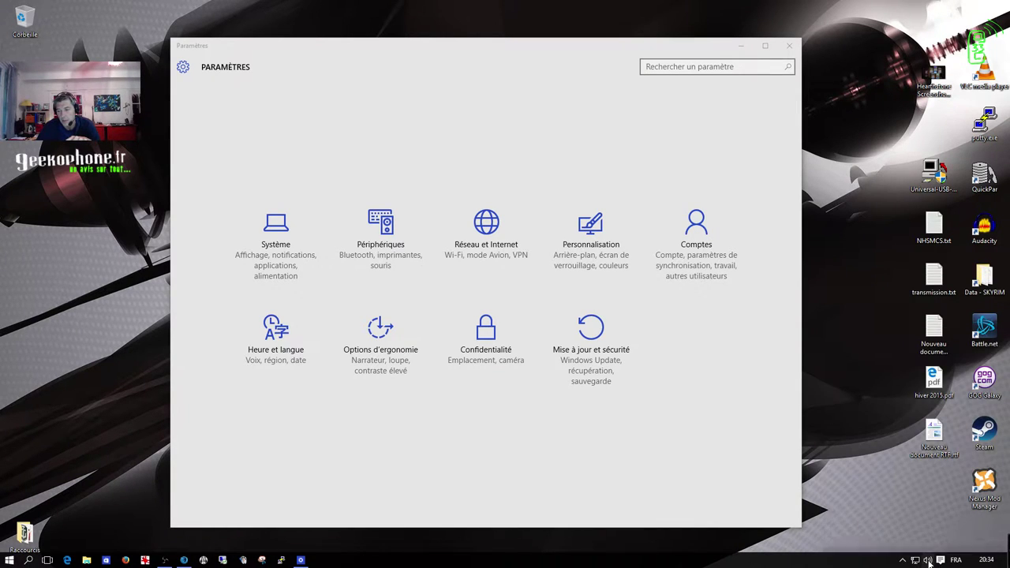
pyautogui.click(929, 561)
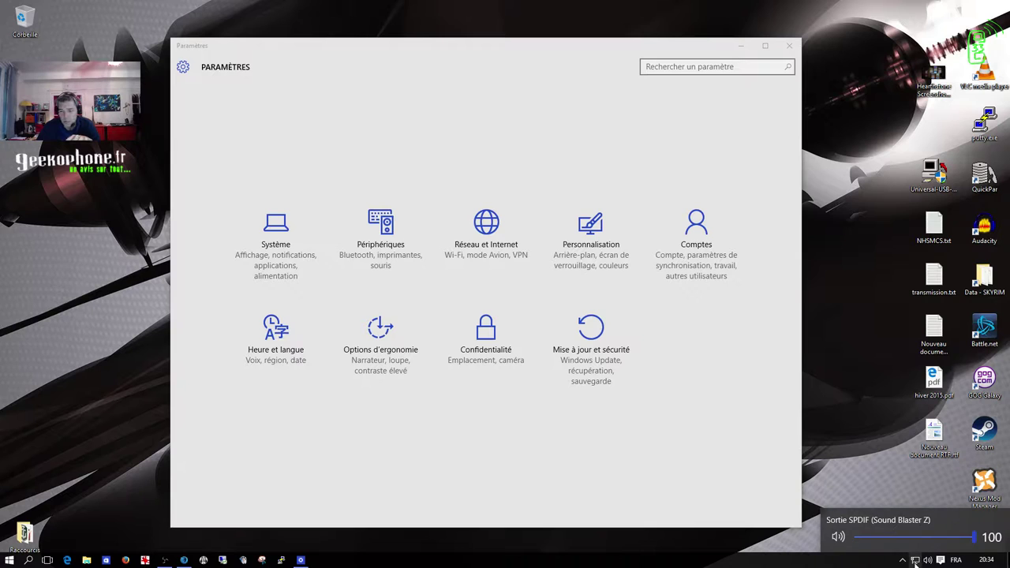
pyautogui.rightClick(916, 561)
pyautogui.click(918, 555)
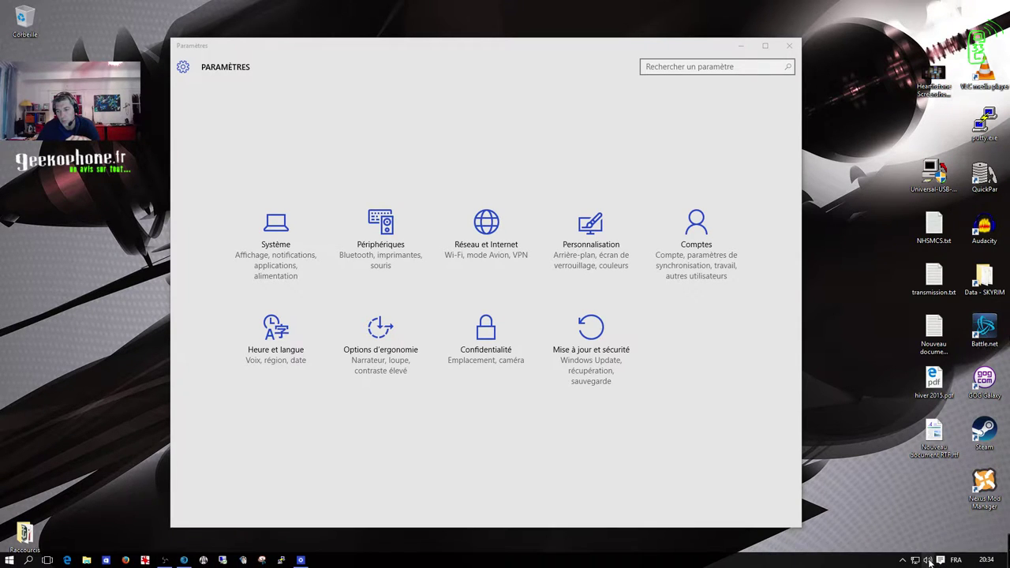
pyautogui.click(930, 560)
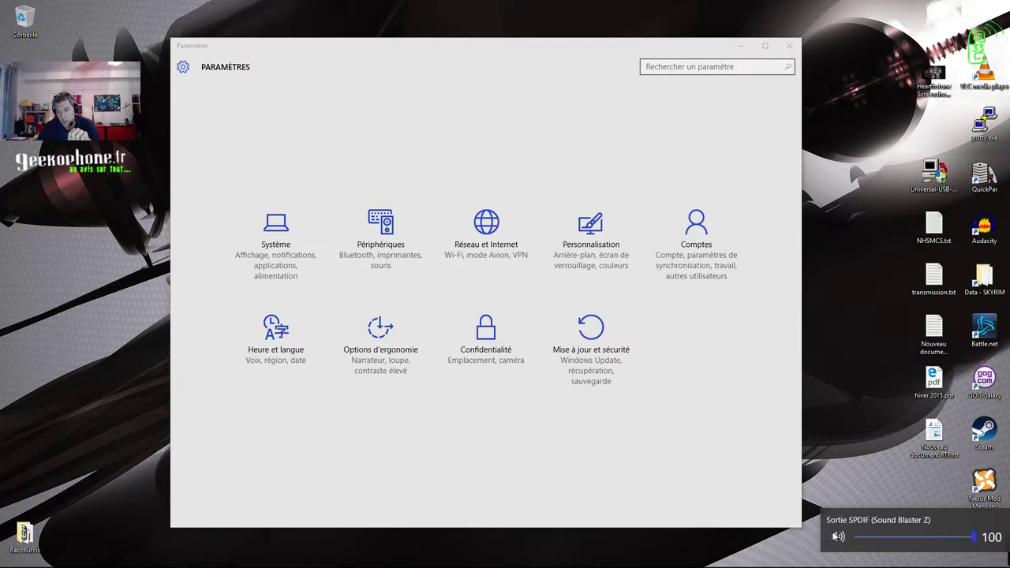
# Step: Open the notification centre and try tablet mode, switching it on and back off
pyautogui.click(957, 561)
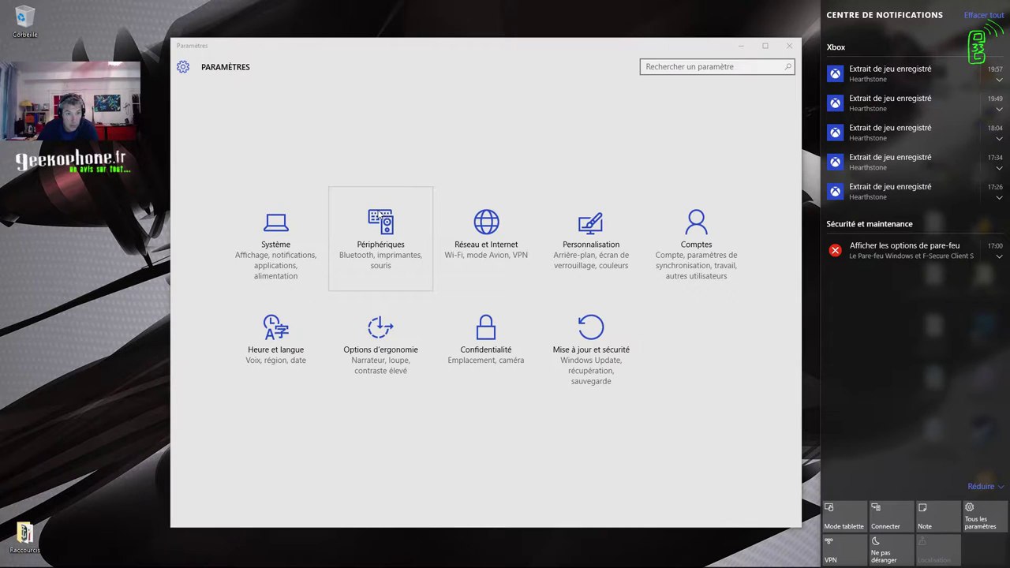
pyautogui.click(845, 517)
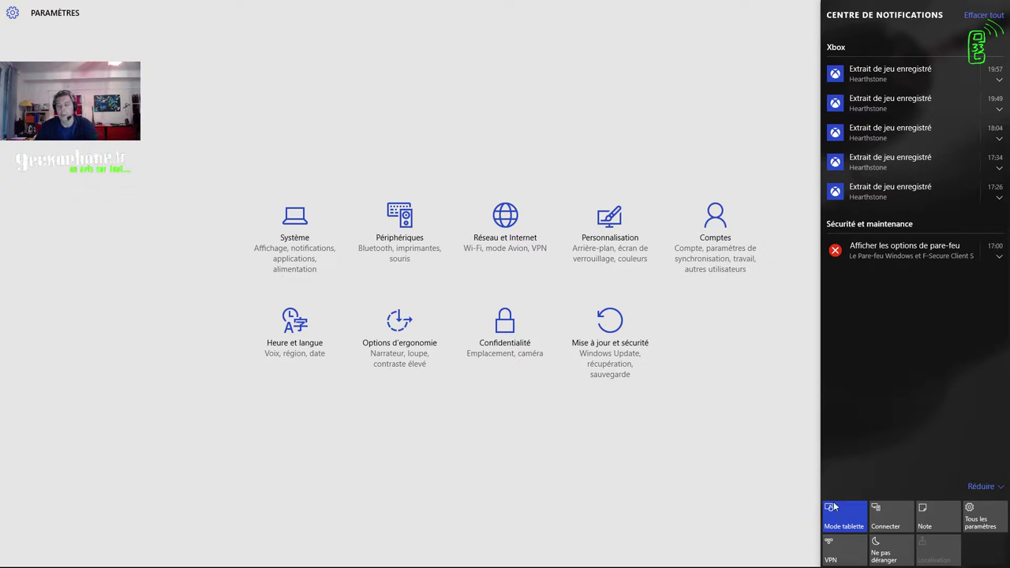
pyautogui.click(846, 527)
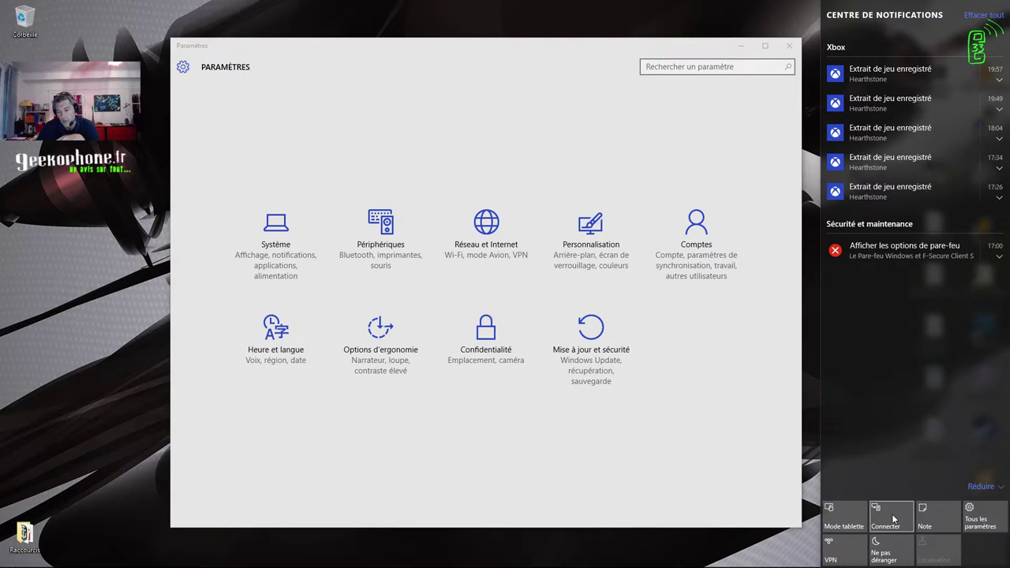
# Step: Search for wireless display and audio devices to connect to, extend the search to other device types, and review the connected devices
pyautogui.click(894, 519)
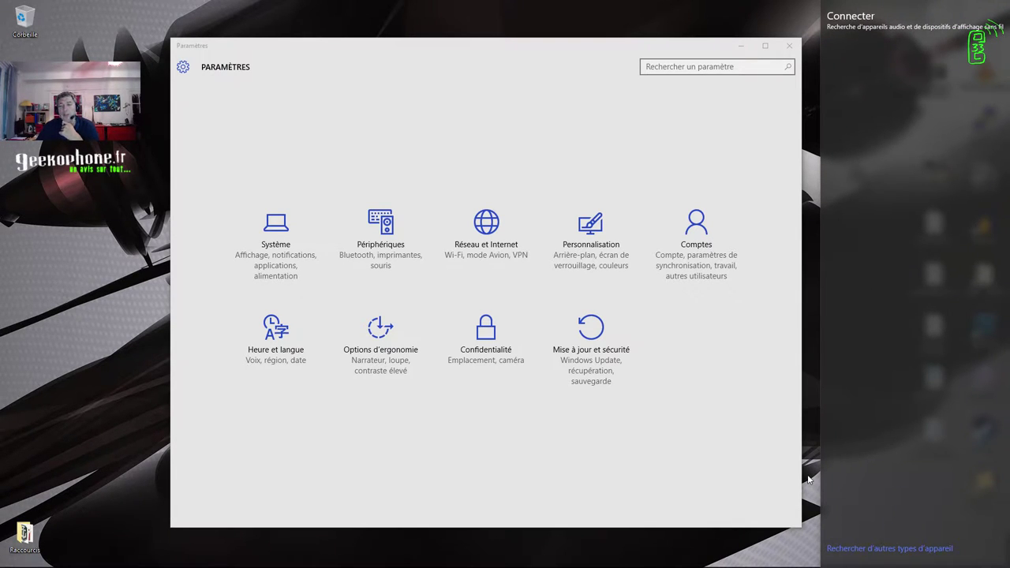
pyautogui.click(862, 551)
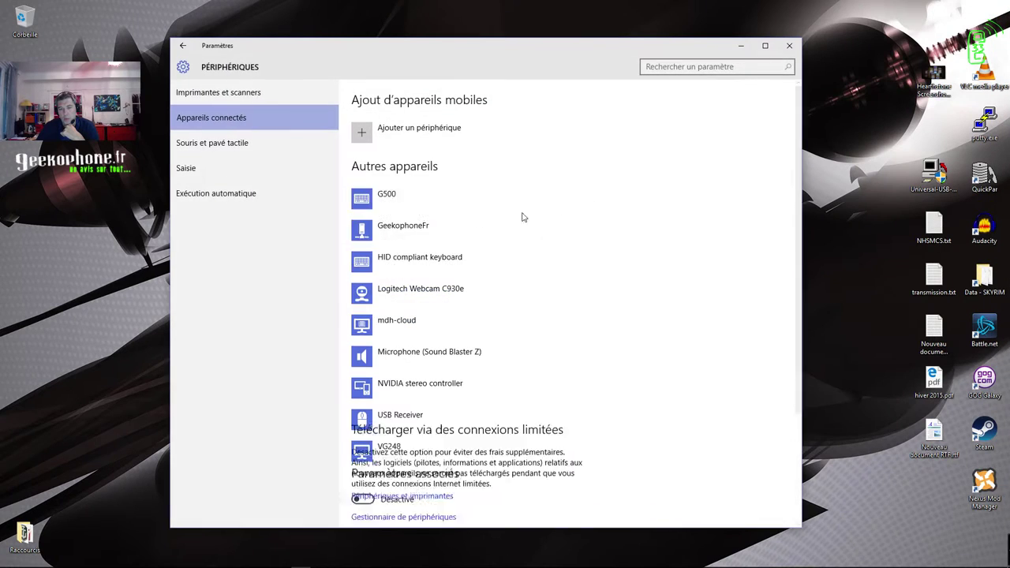
pyautogui.moveTo(478, 49)
pyautogui.mouseDown()
pyautogui.moveTo(498, 44)
pyautogui.moveTo(474, 51)
pyautogui.mouseUp()
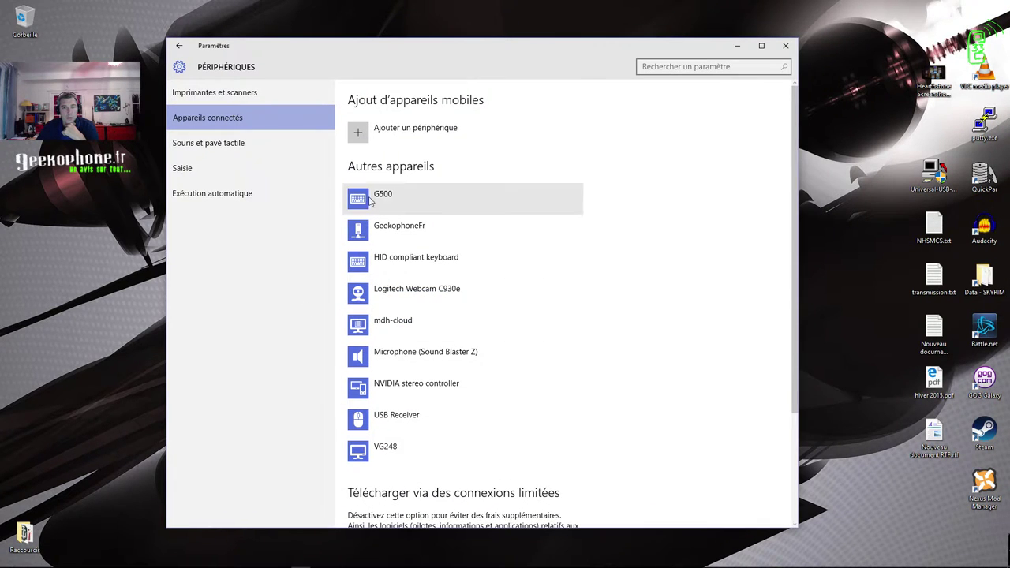
pyautogui.scroll(-3, 469, 381)
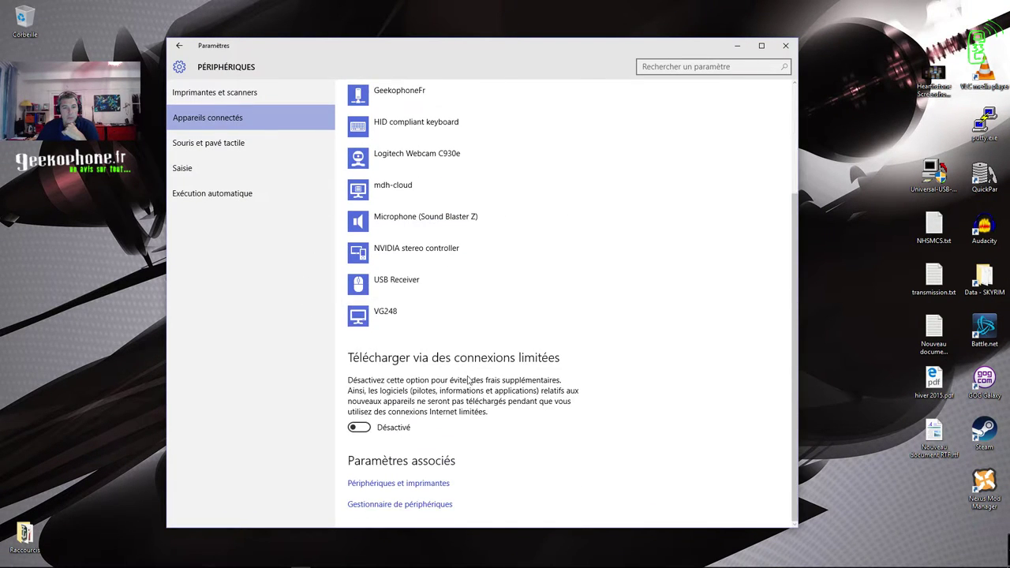
pyautogui.scroll(3, 469, 381)
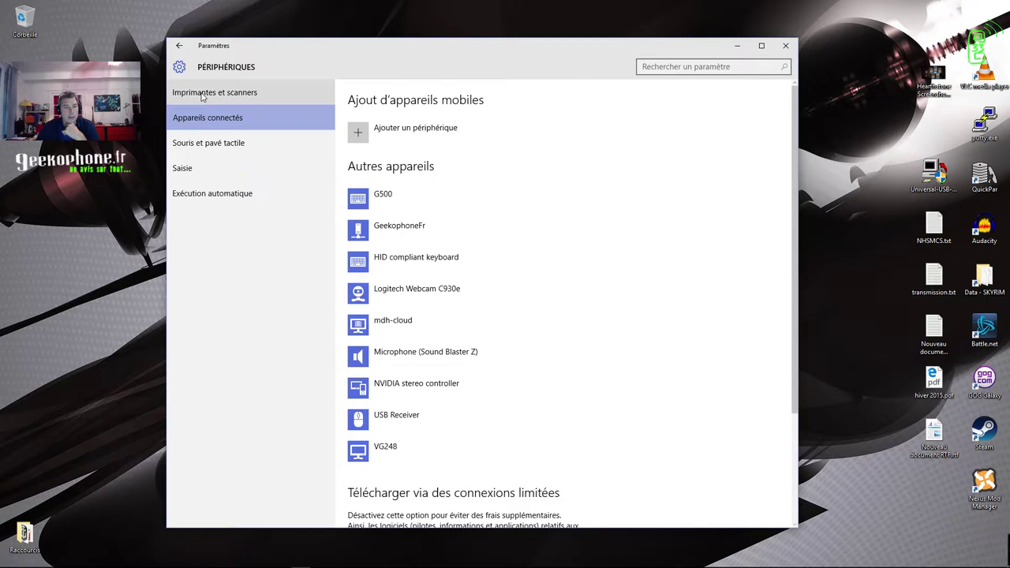
pyautogui.moveTo(300, 45); pyautogui.dragTo(315, 39)
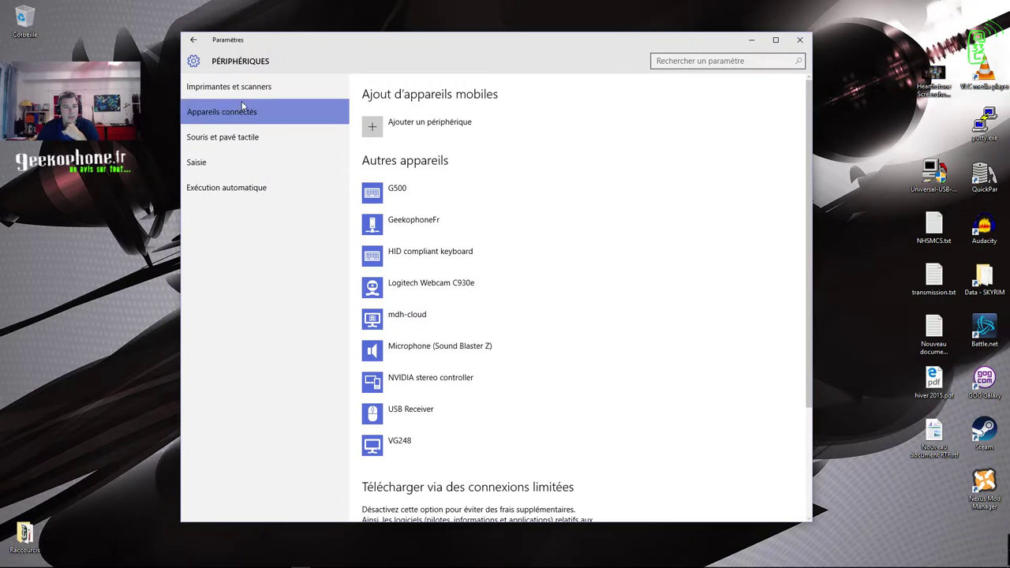
# Step: Return to the settings overview and look at the printers and scanners page of the device settings
pyautogui.click(194, 40)
pyautogui.click(394, 228)
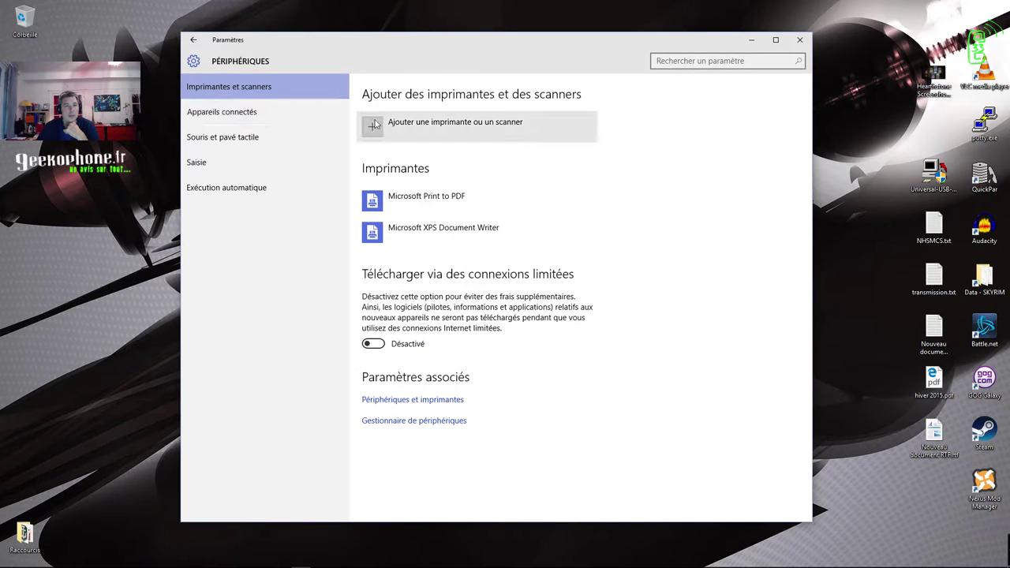
pyautogui.moveTo(438, 50); pyautogui.dragTo(445, 57)
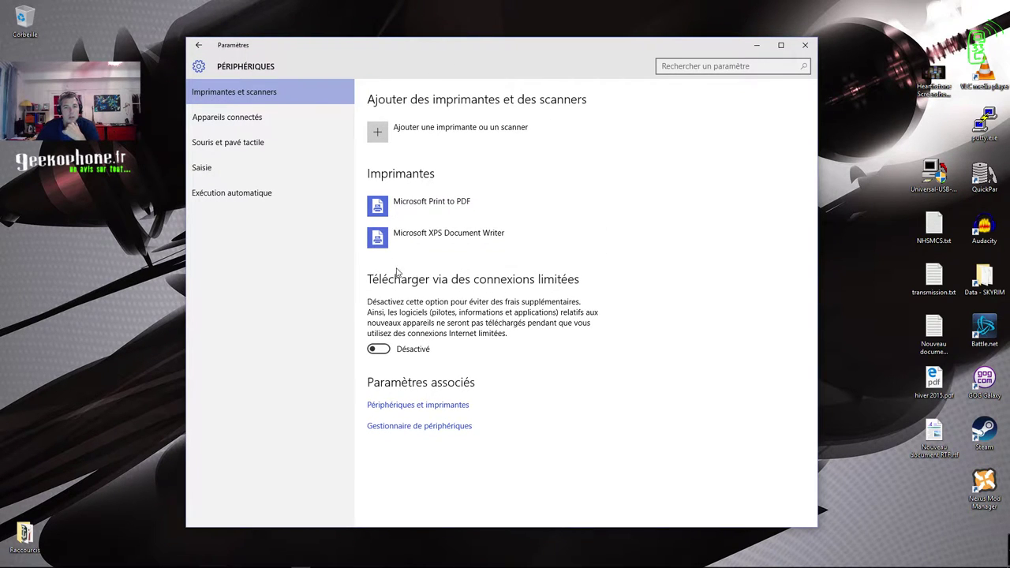
# Step: Examine the mouse and touchpad settings, including the scrolling options
pyautogui.click(235, 124)
pyautogui.click(227, 146)
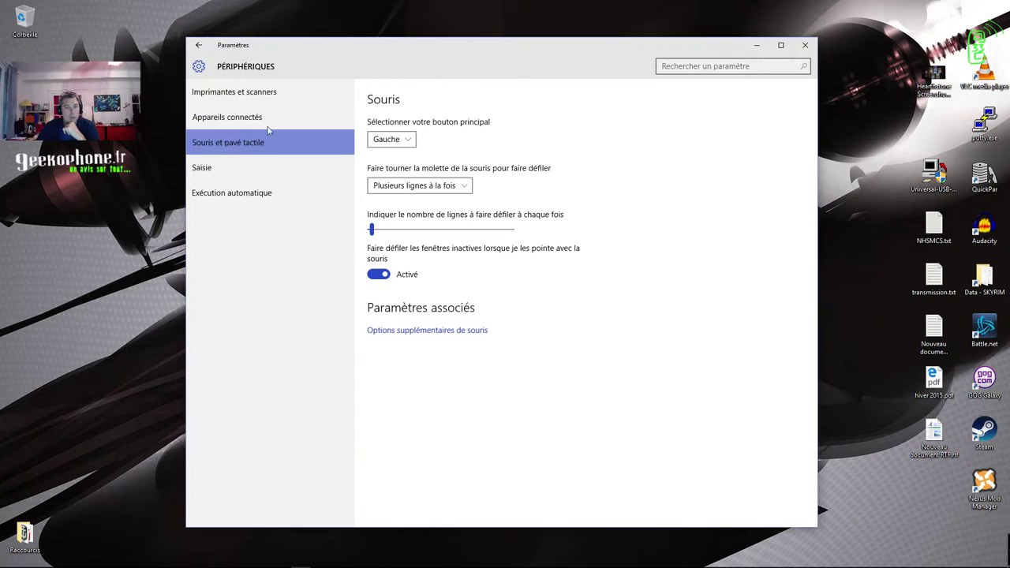
pyautogui.moveTo(356, 52)
pyautogui.mouseDown()
pyautogui.moveTo(369, 56)
pyautogui.moveTo(357, 59)
pyautogui.mouseUp()
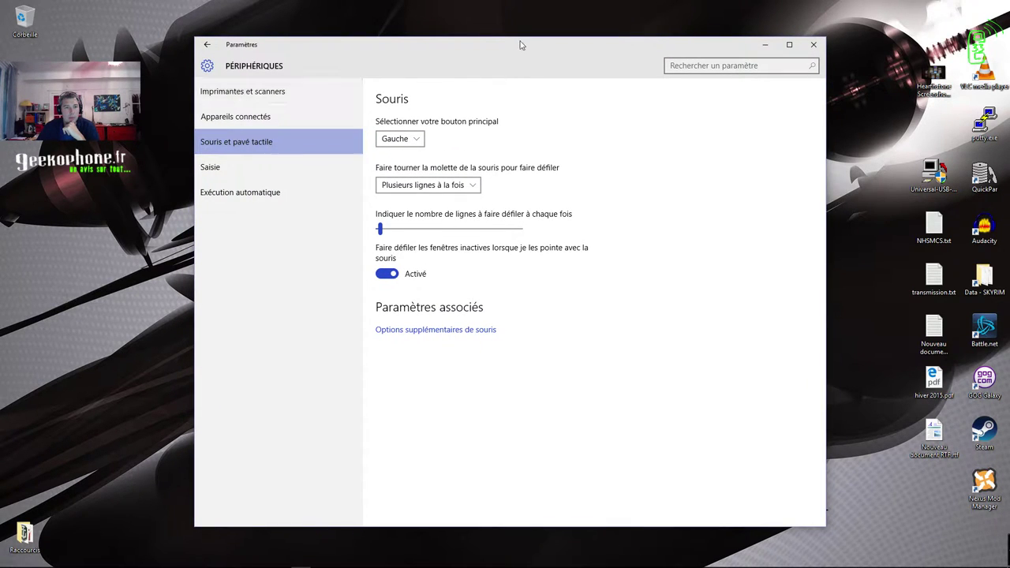
pyautogui.moveTo(509, 50)
pyautogui.mouseDown()
pyautogui.moveTo(528, 45)
pyautogui.moveTo(509, 49)
pyautogui.mouseUp()
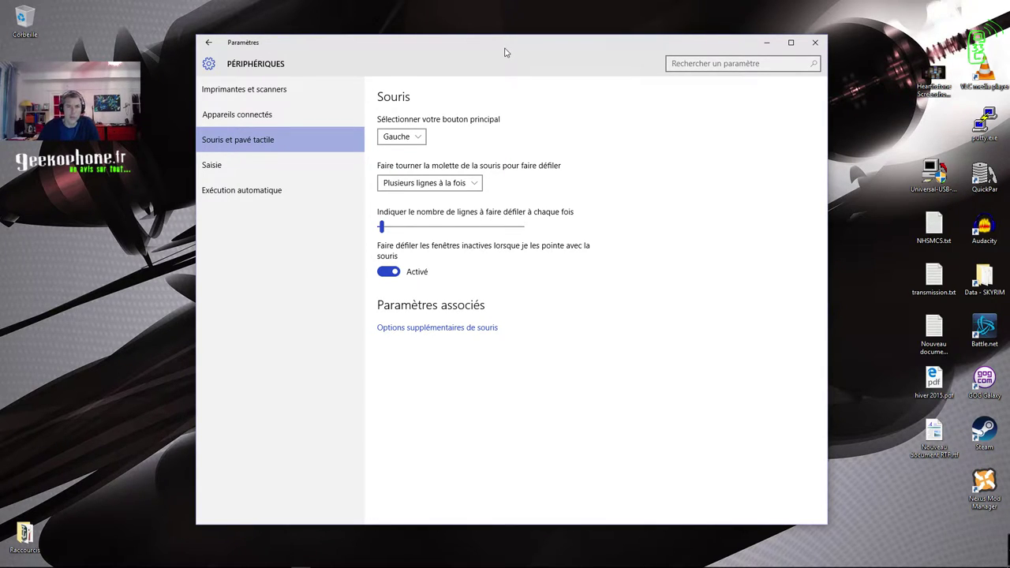
pyautogui.moveTo(506, 49); pyautogui.dragTo(509, 47)
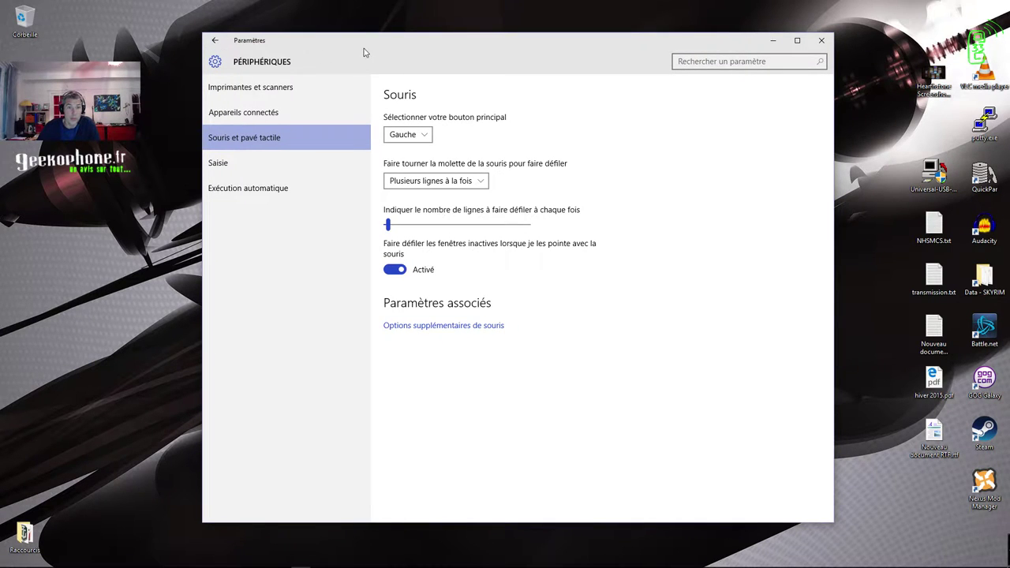
pyautogui.moveTo(365, 50); pyautogui.dragTo(359, 55)
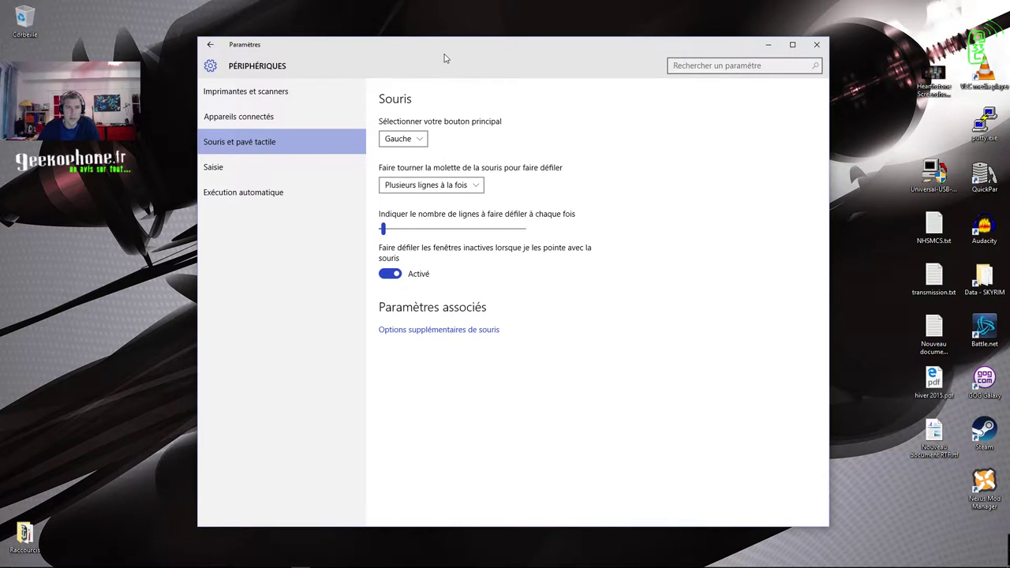
pyautogui.moveTo(445, 58)
pyautogui.mouseDown()
pyautogui.moveTo(469, 42)
pyautogui.moveTo(449, 53)
pyautogui.moveTo(465, 56)
pyautogui.moveTo(455, 45)
pyautogui.moveTo(429, 55)
pyautogui.moveTo(465, 51)
pyautogui.moveTo(450, 50)
pyautogui.mouseUp()
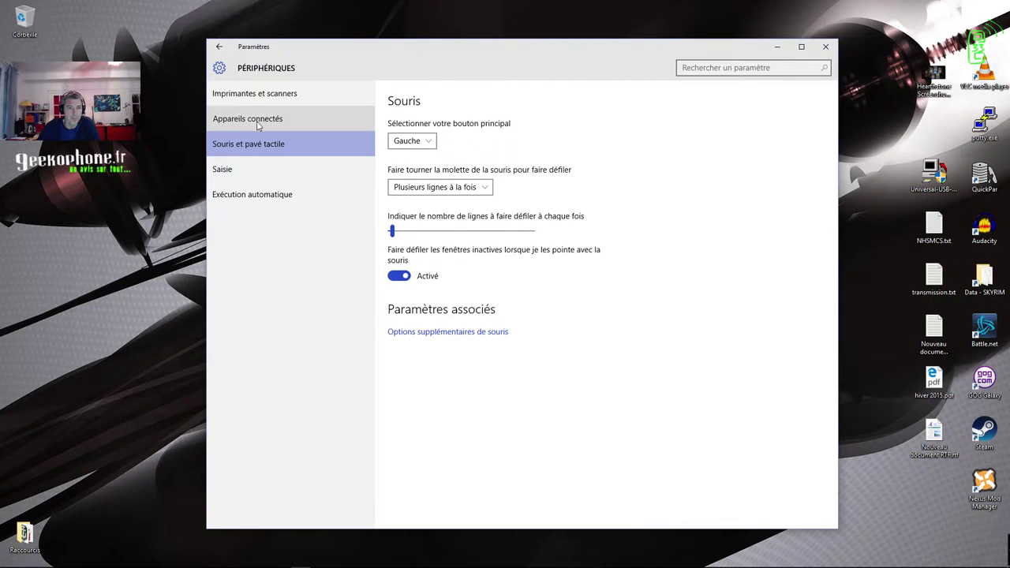
# Step: Check the automatic execution settings for removable drives and memory cards, and close the settings window
pyautogui.click(241, 199)
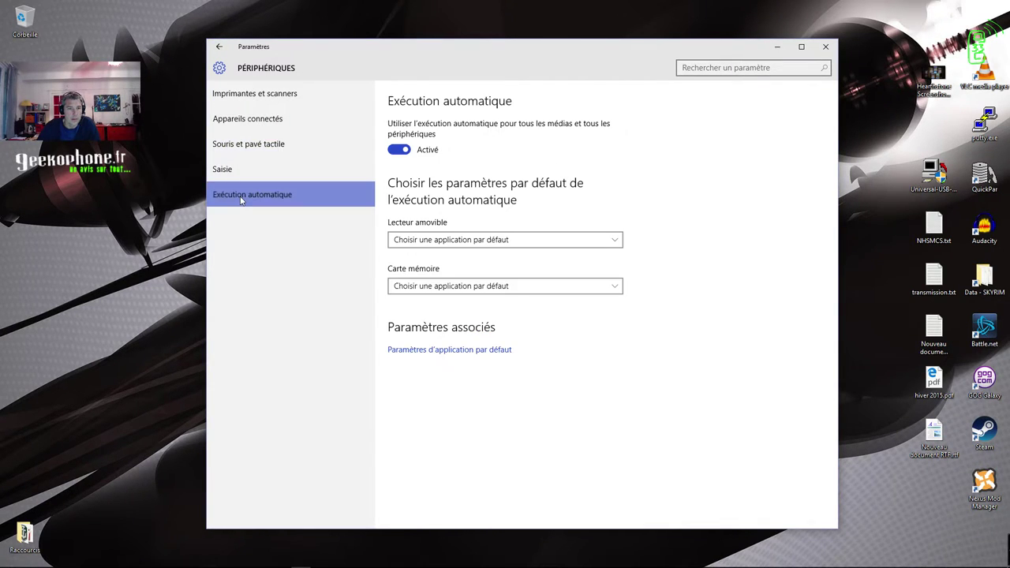
pyautogui.click(219, 47)
pyautogui.click(826, 48)
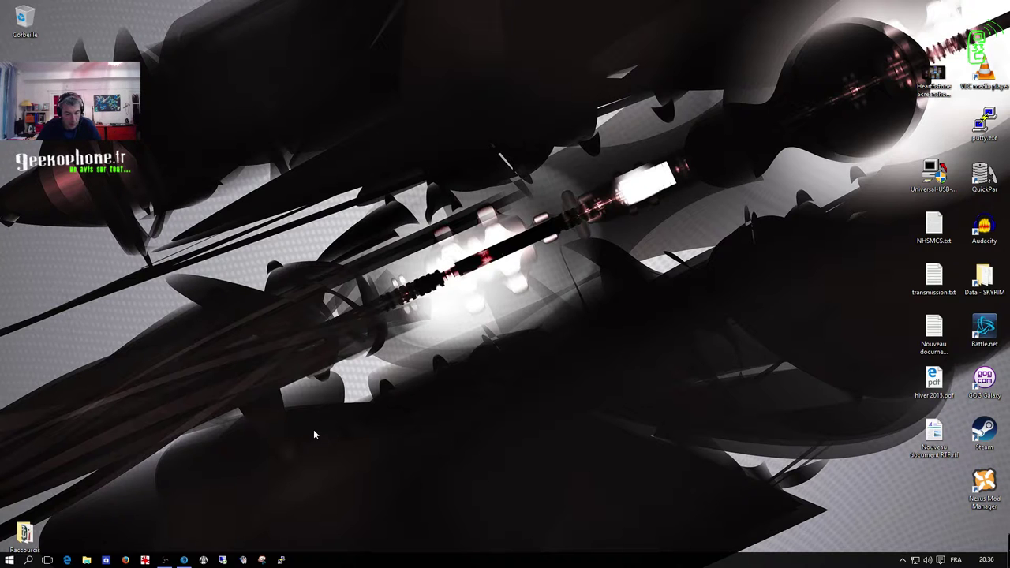
# Step: Add a fourth virtual desktop and switch to it
pyautogui.press('super+Tab')
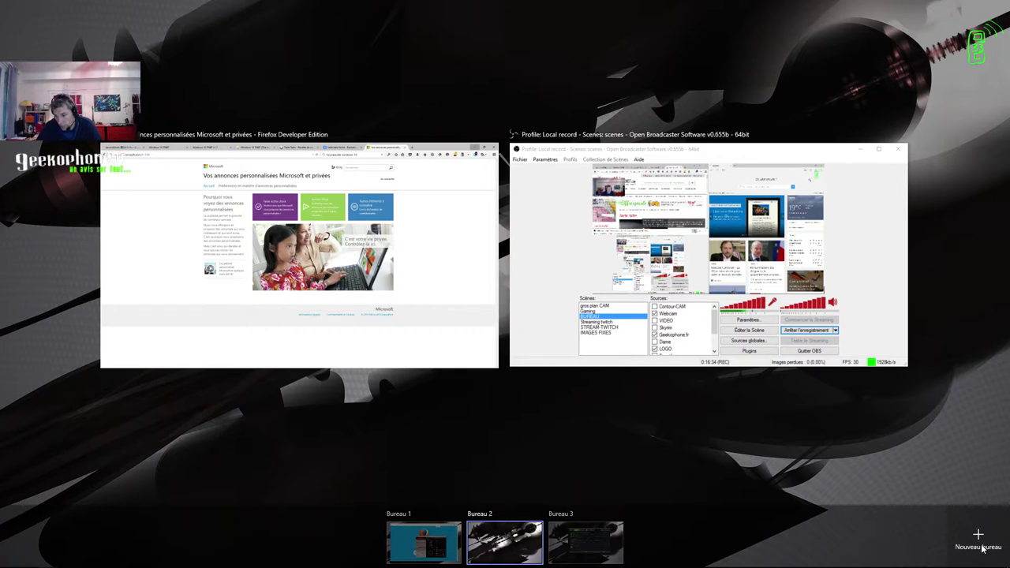
pyautogui.moveTo(422, 542)
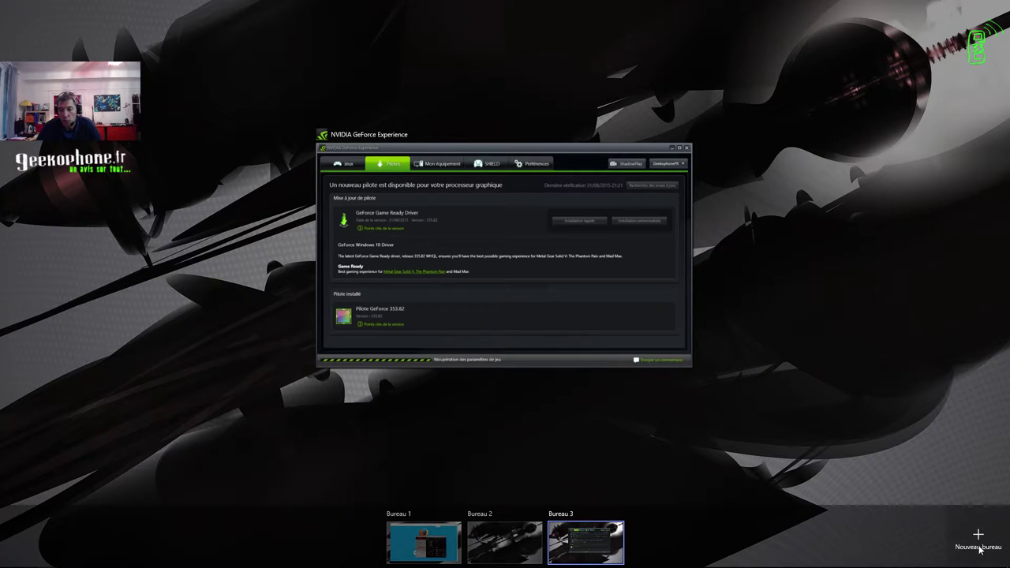
pyautogui.click(976, 543)
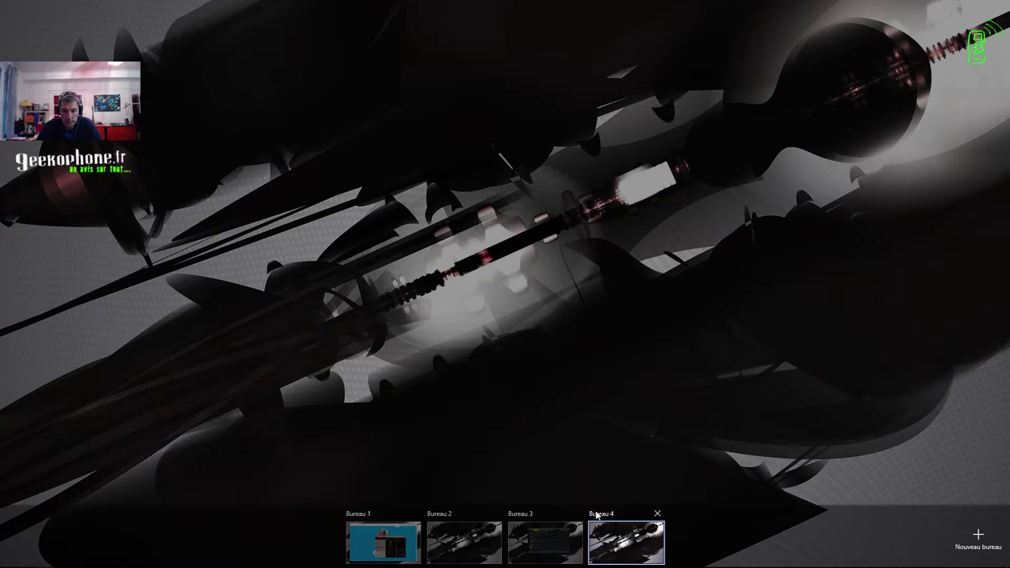
pyautogui.click(604, 517)
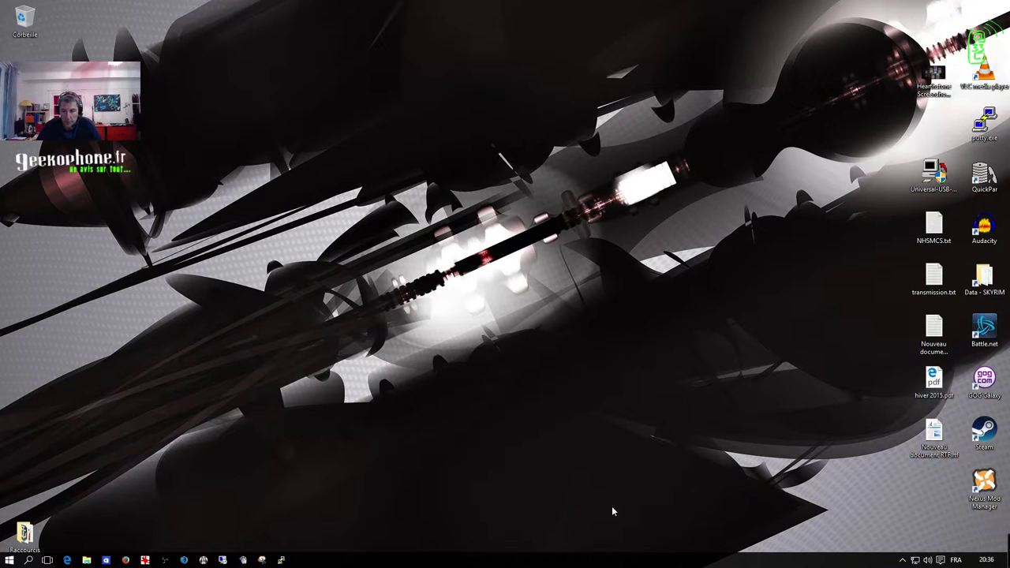
# Step: Switch to virtual desktop Bureau 3 and shift its NVIDIA GeForce Experience window slightly
pyautogui.press('super+Tab')
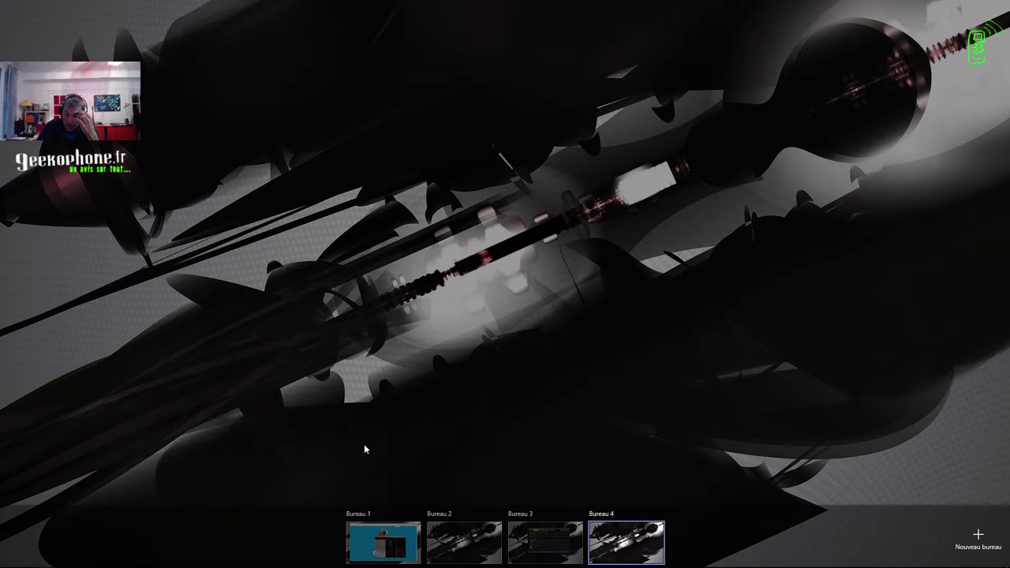
pyautogui.click(552, 543)
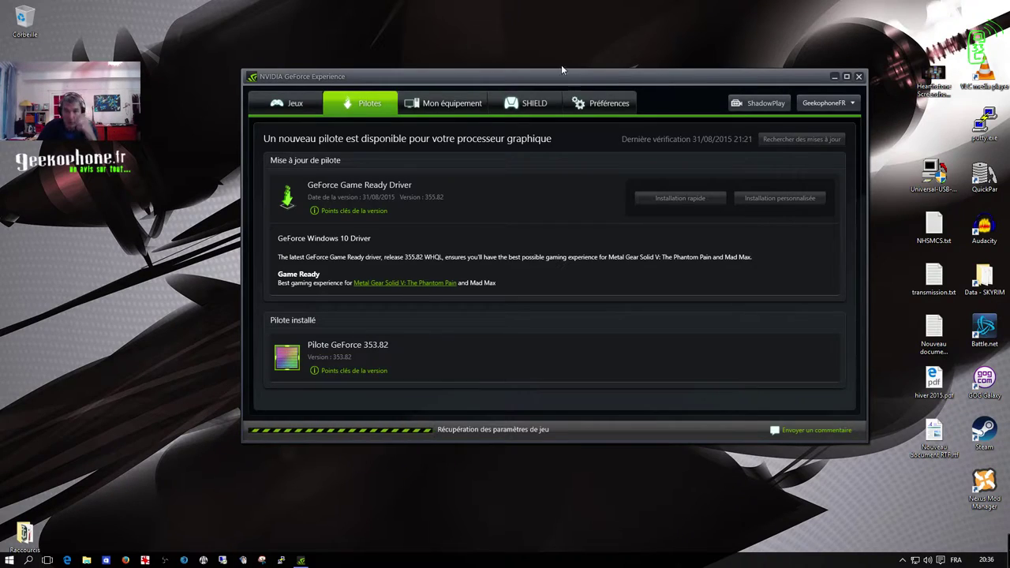
pyautogui.moveTo(550, 79)
pyautogui.mouseDown()
pyautogui.moveTo(552, 68)
pyautogui.moveTo(536, 78)
pyautogui.mouseUp()
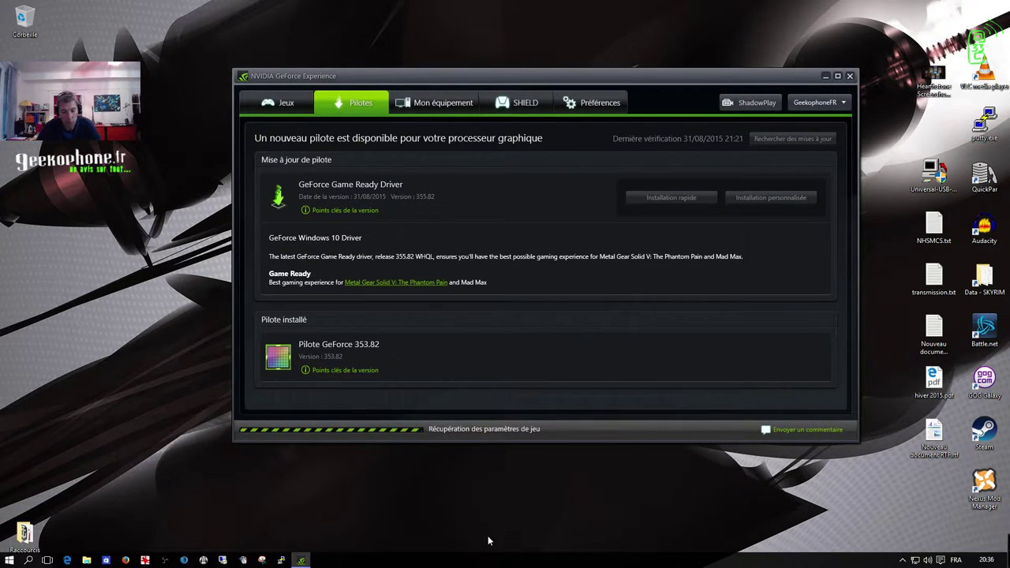
# Step: Preview the virtual desktops, move the Sound Blaster Z-Series control panel window from Bureau 1 to Bureau 4, and switch to Bureau 4
pyautogui.press('super+Tab')
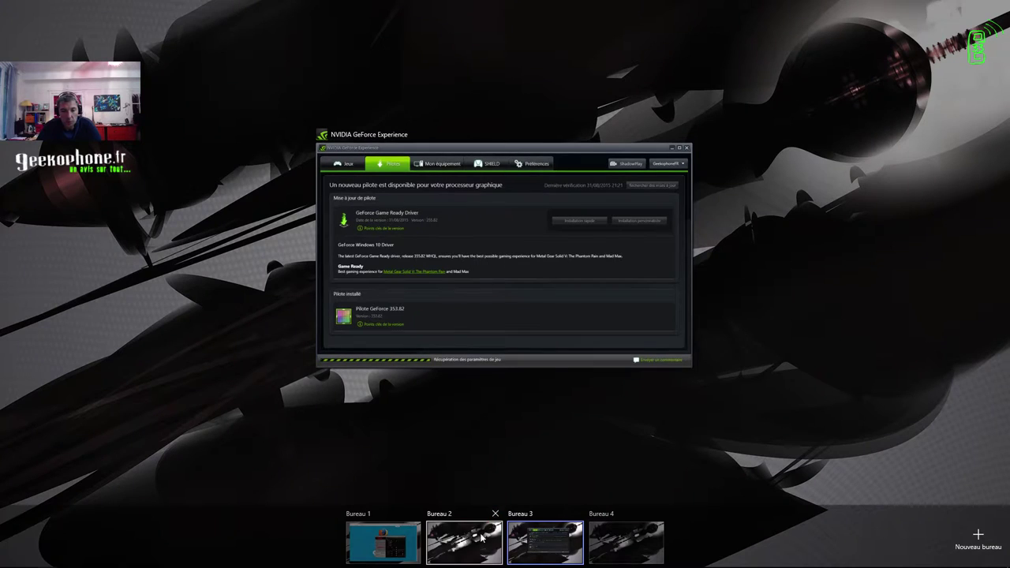
pyautogui.moveTo(373, 539)
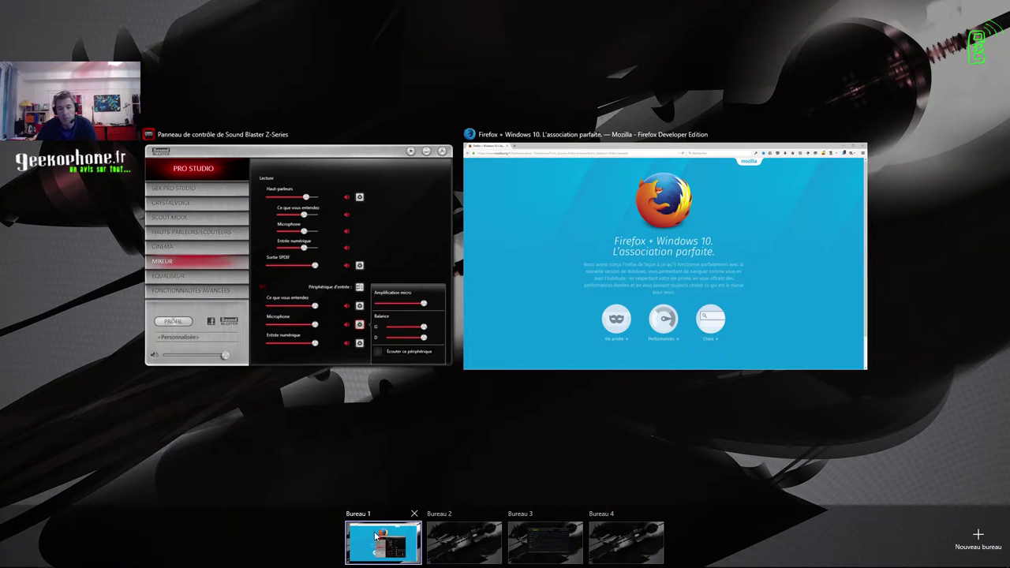
pyautogui.moveTo(497, 540)
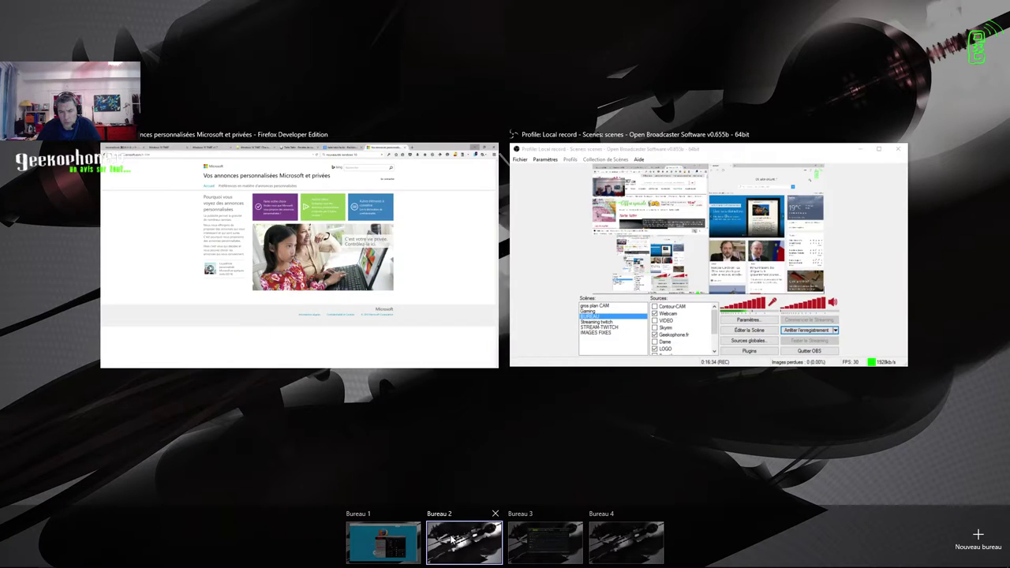
pyautogui.moveTo(527, 555)
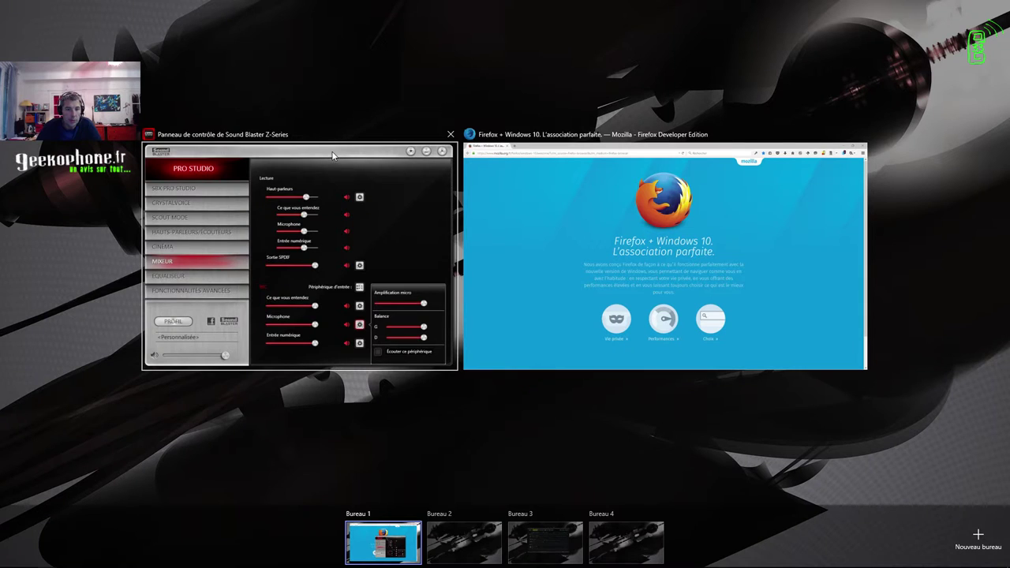
pyautogui.moveTo(333, 154); pyautogui.dragTo(636, 540)
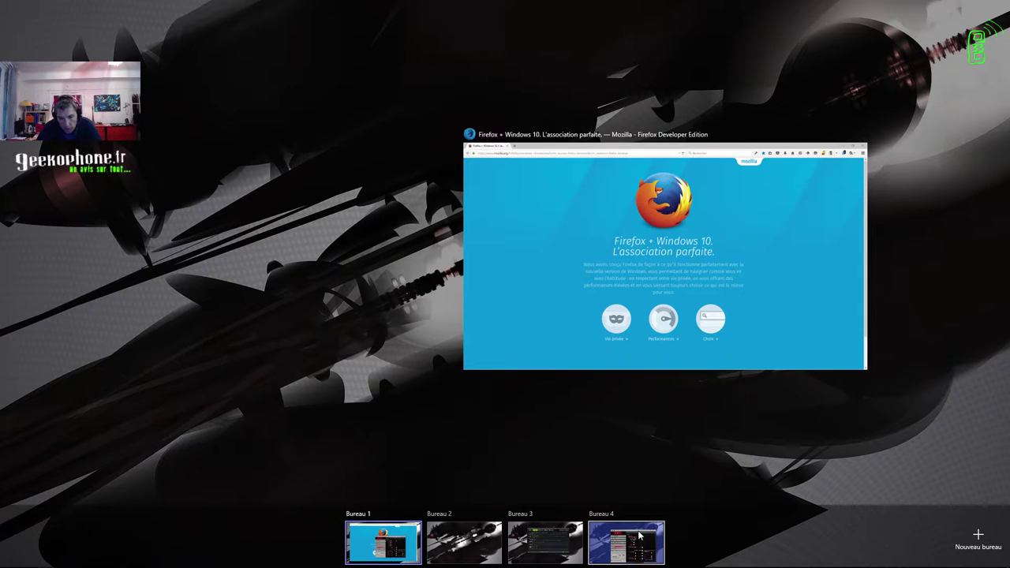
pyautogui.click(593, 533)
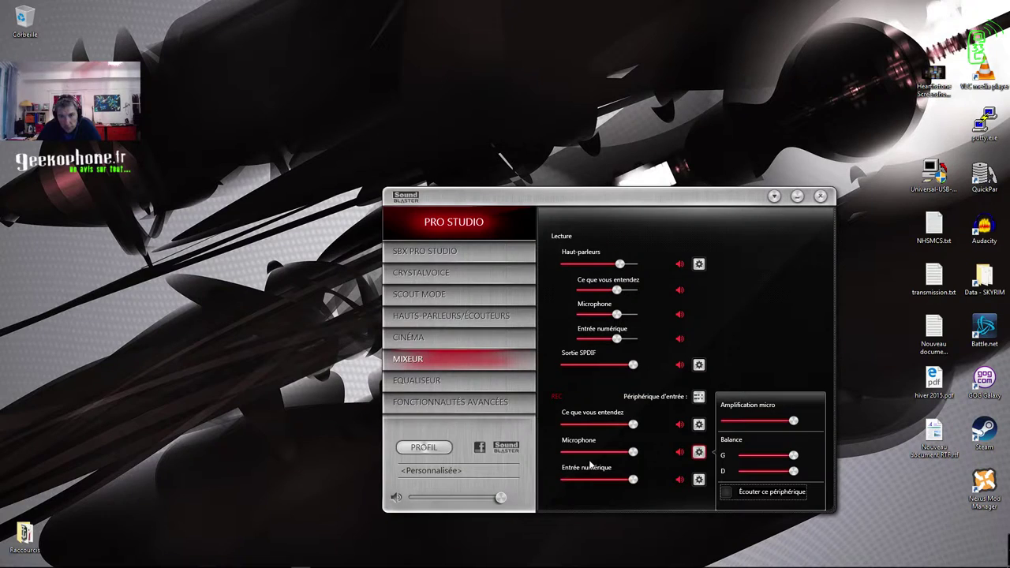
# Step: Switch to virtual desktop Bureau 1 and read the introductory paragraph of Mozilla's "Firefox + Windows 10" page
pyautogui.press('super+Tab')
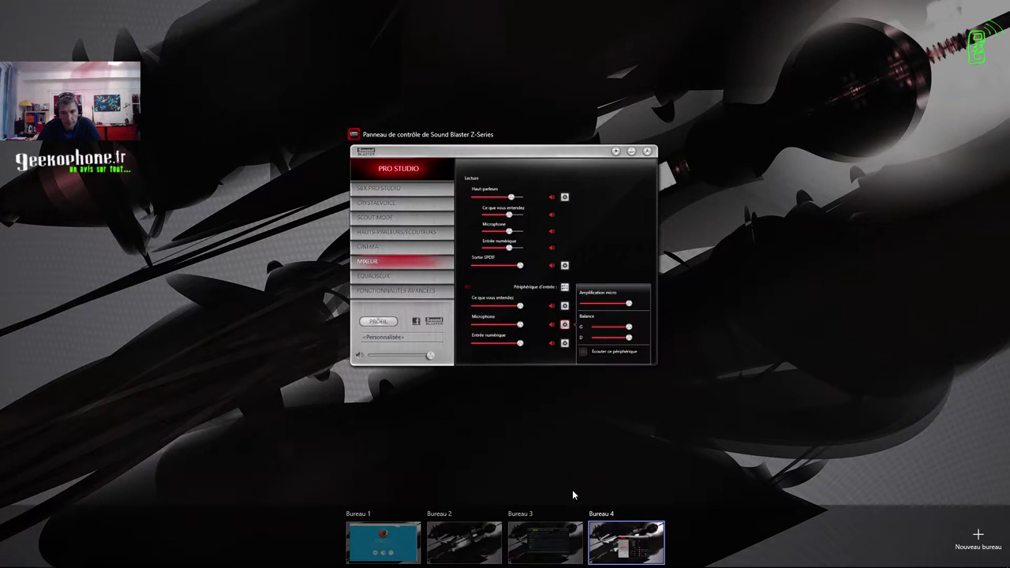
pyautogui.click(401, 544)
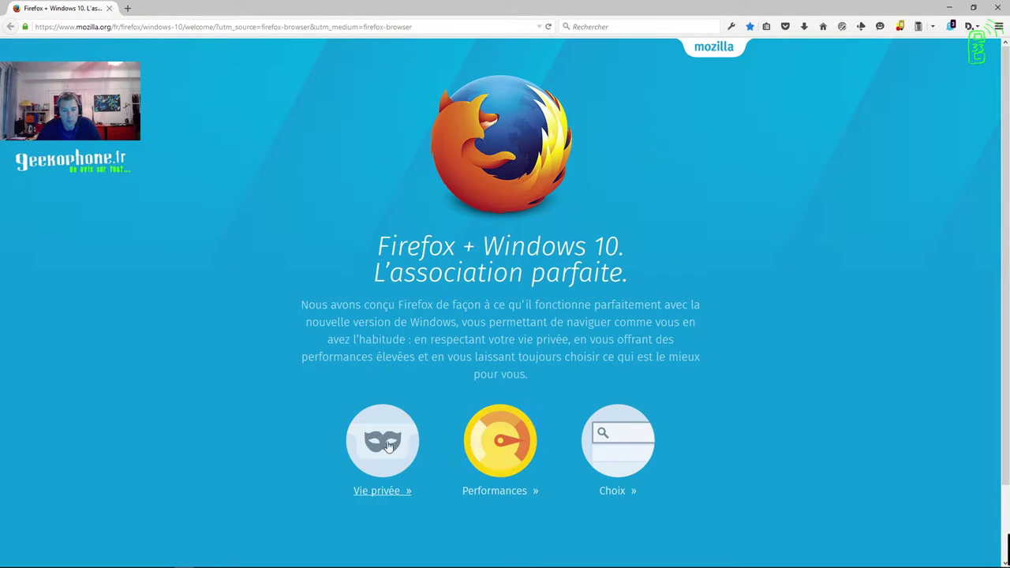
pyautogui.moveTo(313, 307); pyautogui.dragTo(636, 372)
pyautogui.click(636, 372)
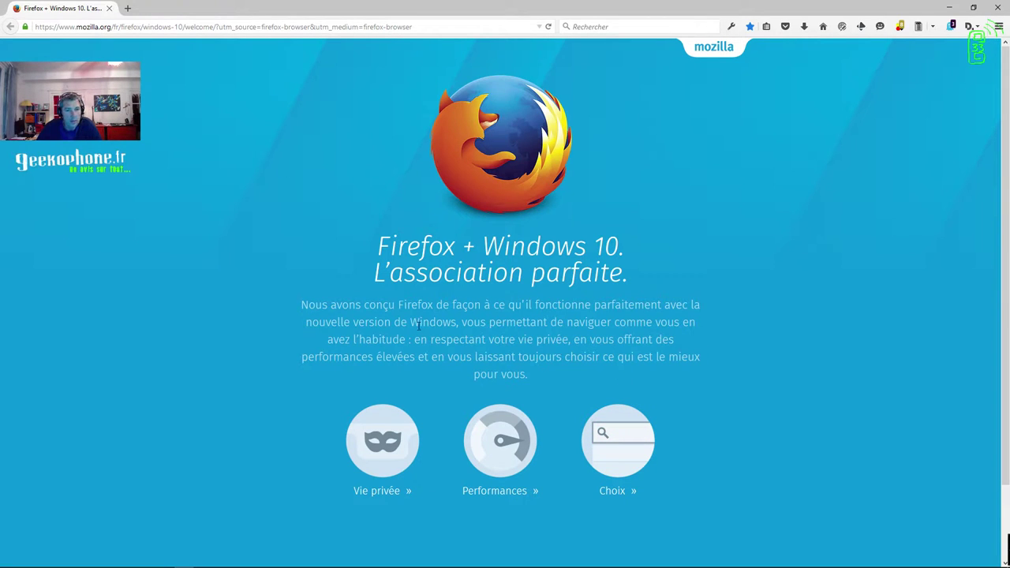
pyautogui.moveTo(329, 305); pyautogui.dragTo(529, 375)
pyautogui.click(529, 376)
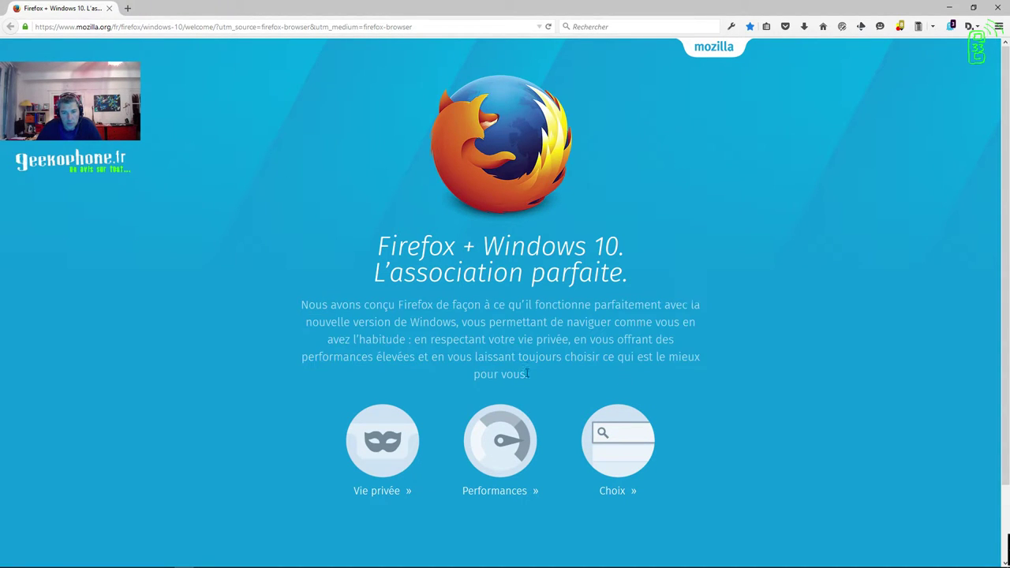
# Step: Look over Mozilla's Vie privée page about trust, and return to the Firefox + Windows 10 page
pyautogui.click(381, 449)
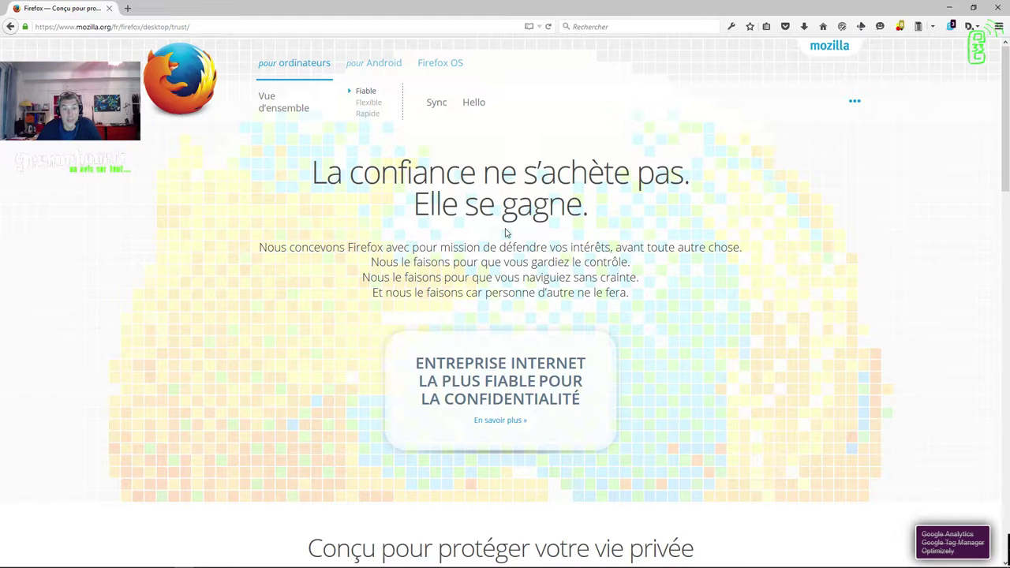
pyautogui.scroll(-2, 524, 299)
pyautogui.scroll(2, 476, 308)
pyautogui.click(11, 26)
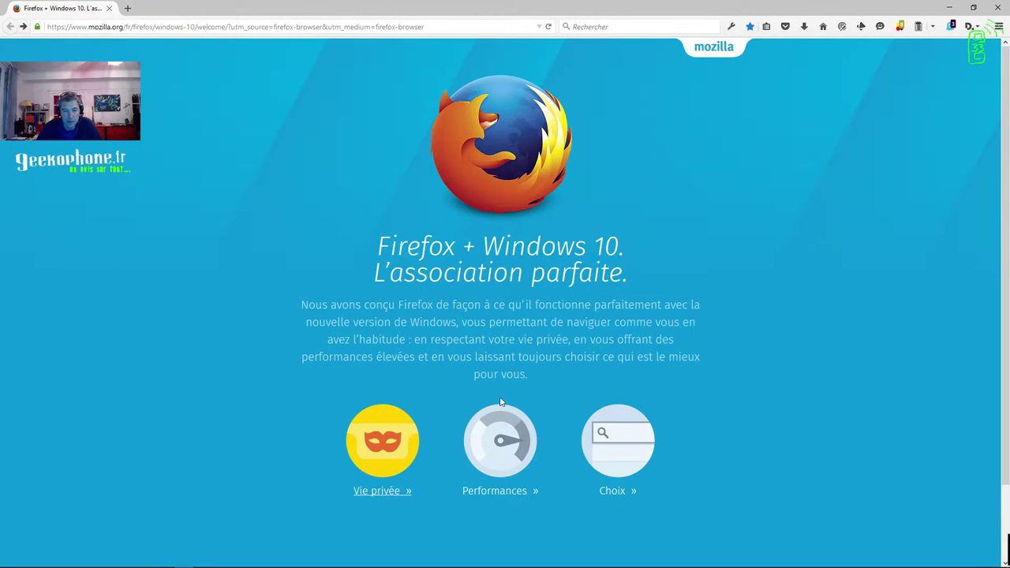
# Step: Look at the browser speed comparison on Mozilla's Performances page, and return to the Firefox + Windows 10 page
pyautogui.scroll(-2, 278, 257)
pyautogui.scroll(2, 278, 256)
pyautogui.click(518, 436)
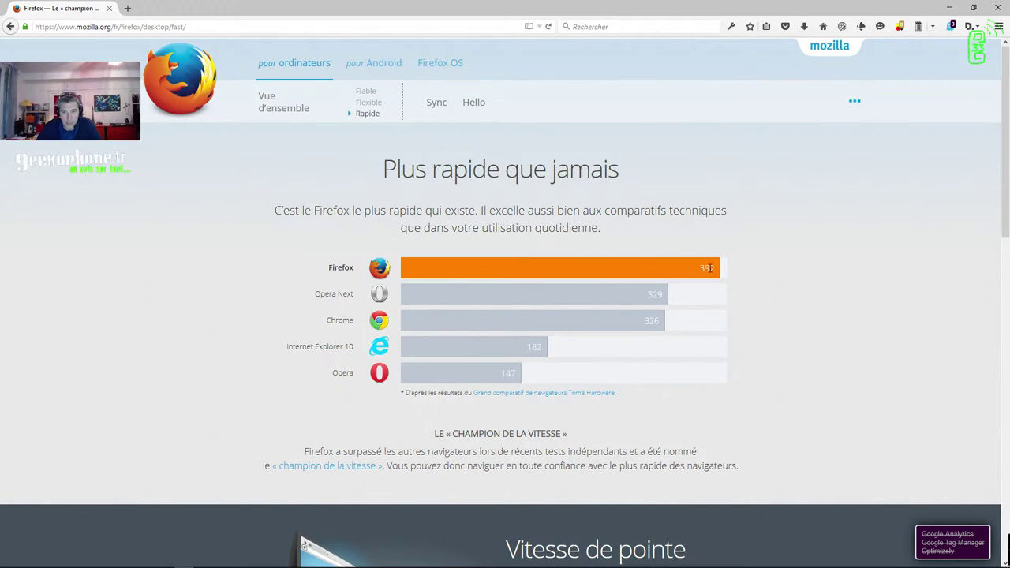
pyautogui.hotkey('alt', 'Left')
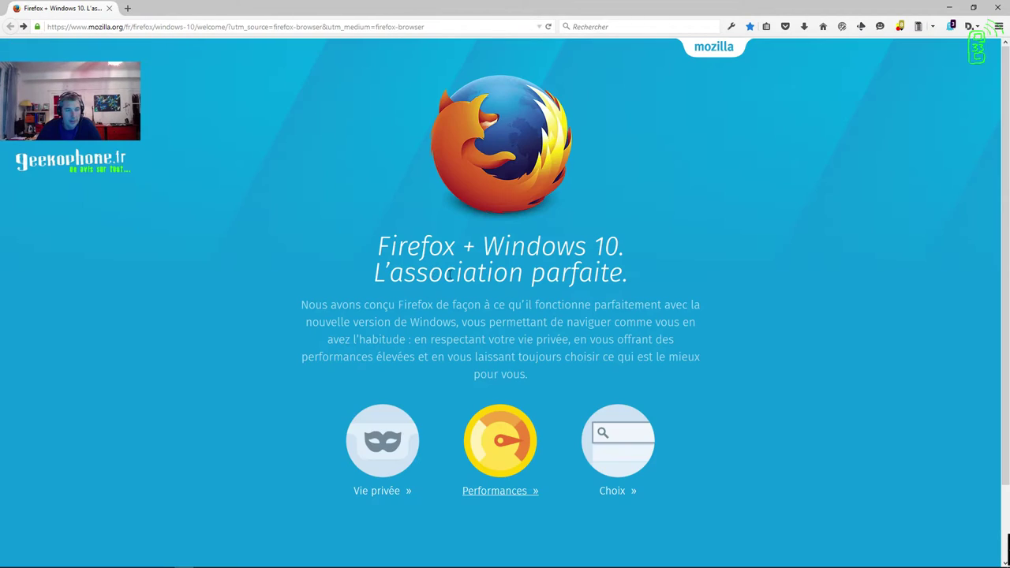
# Step: Look over the customization options on Mozilla's Choix page, and return to the Firefox + Windows 10 page
pyautogui.click(620, 457)
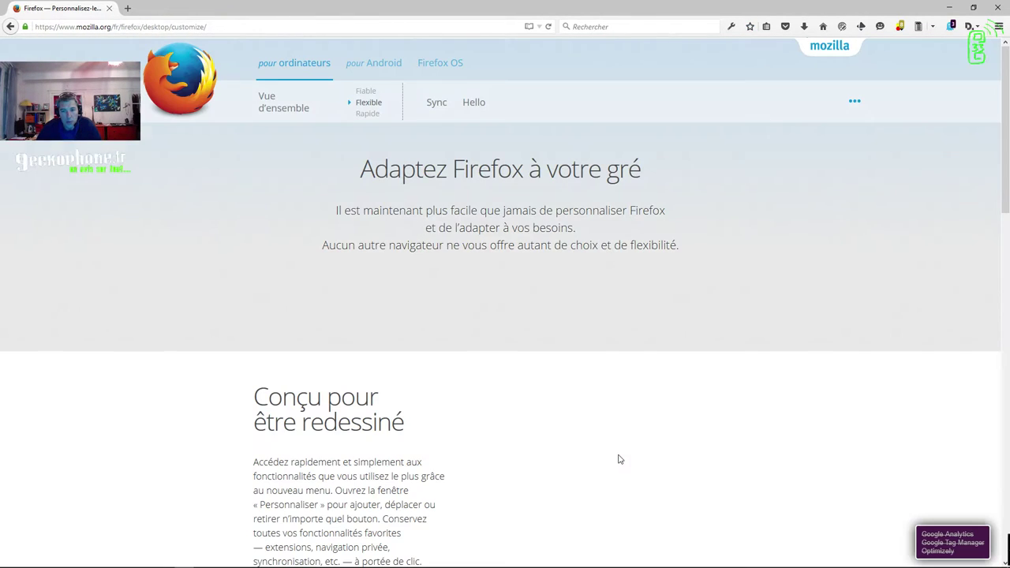
pyautogui.scroll(-3, 485, 310)
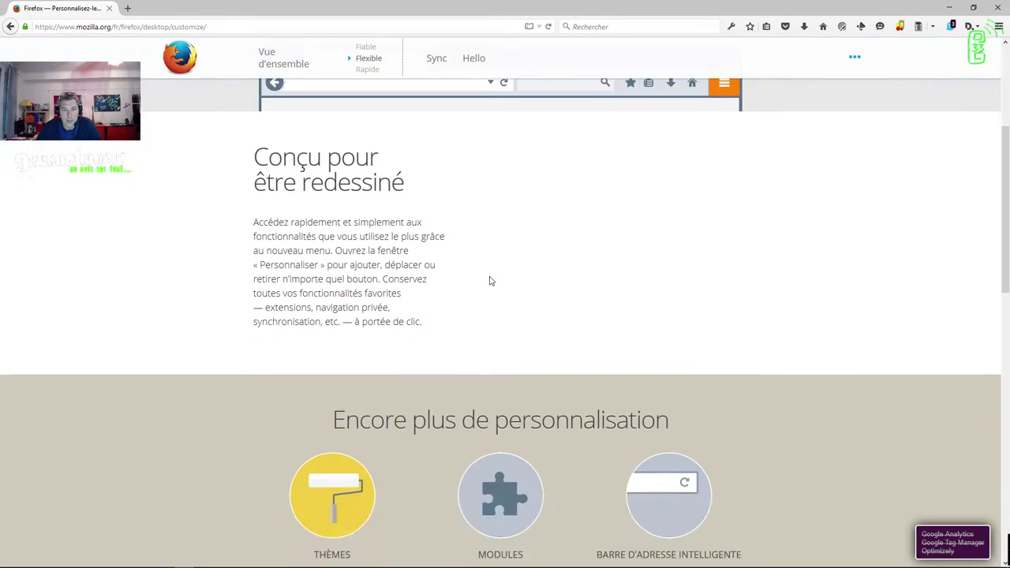
pyautogui.scroll(3, 490, 280)
pyautogui.click(8, 27)
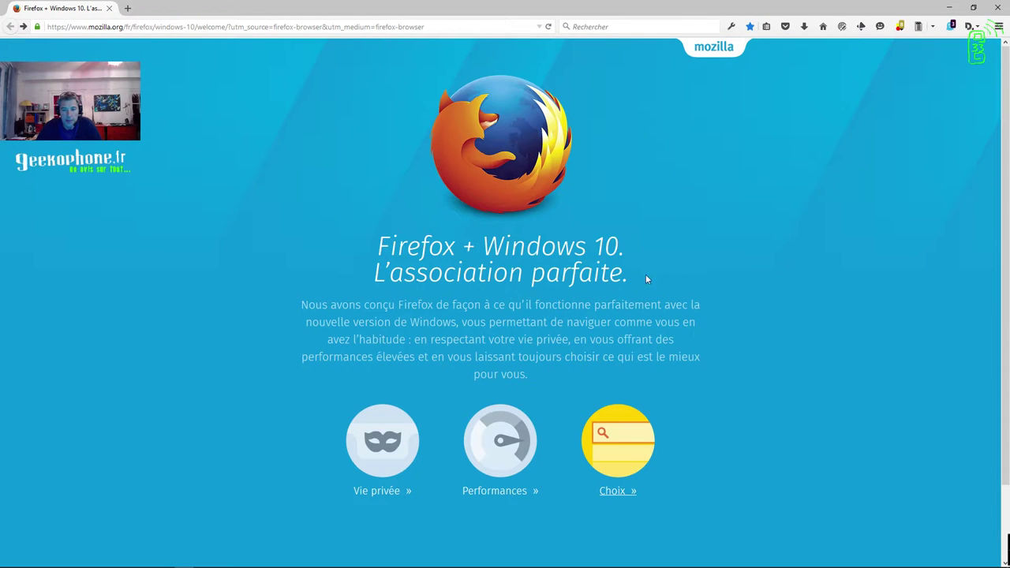
# Step: Check Firefox's main menu, and restore the maximized Firefox window to a smaller size placed near the desktop's upper edge
pyautogui.click(999, 27)
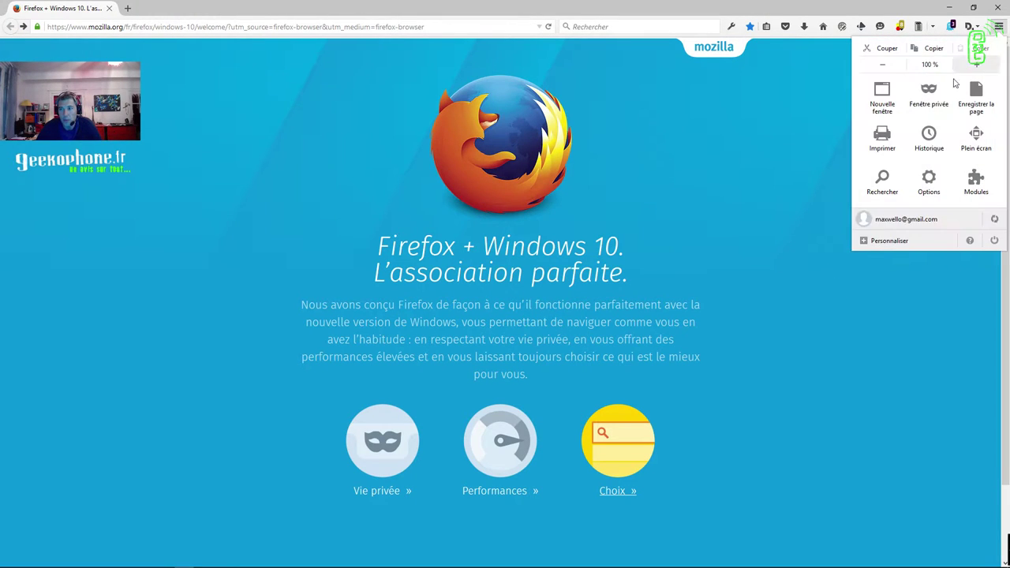
pyautogui.click(1001, 32)
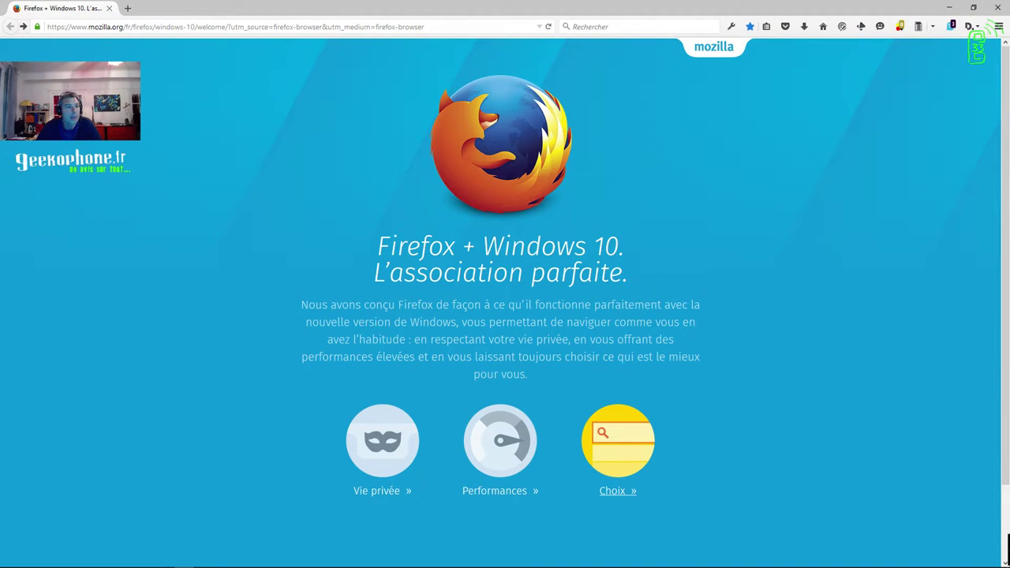
pyautogui.click(976, 10)
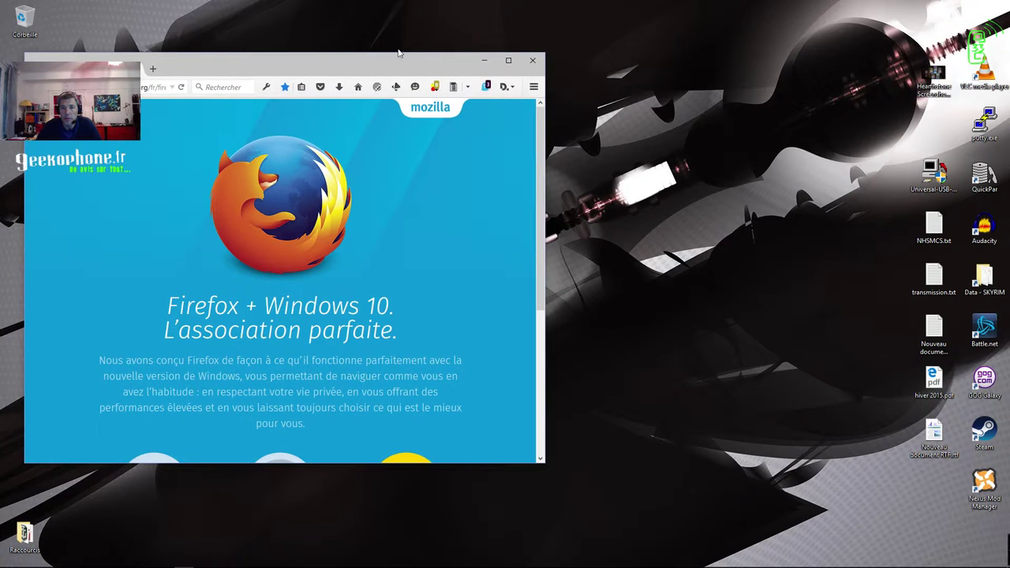
pyautogui.moveTo(356, 96); pyautogui.dragTo(422, 39)
# Step: Switch to virtual desktop Bureau 2, bring up the Open Broadcaster Software window, and hide all windows to show the desktop
pyautogui.moveTo(386, 555)
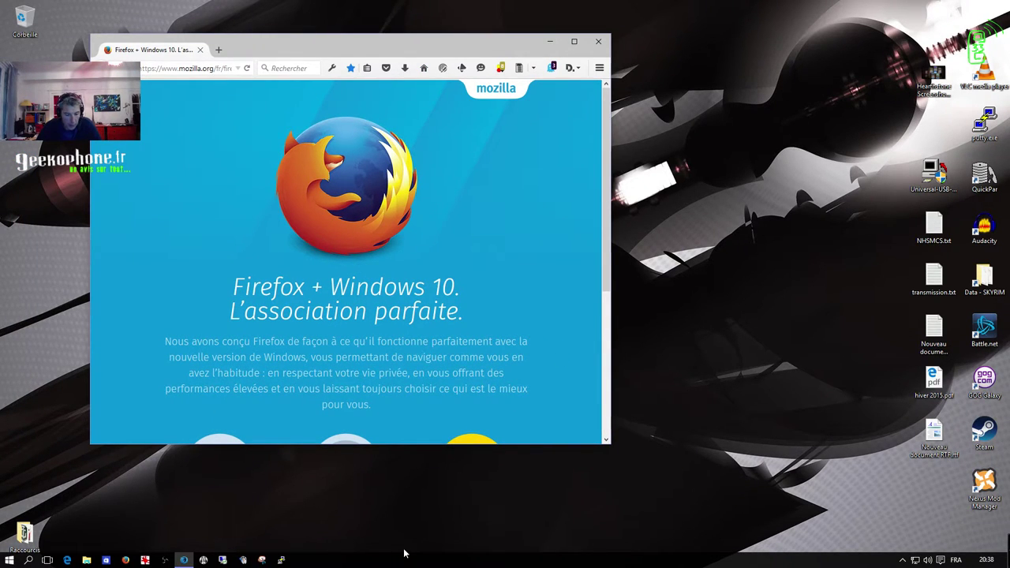
pyautogui.press('super+Tab')
pyautogui.click(456, 553)
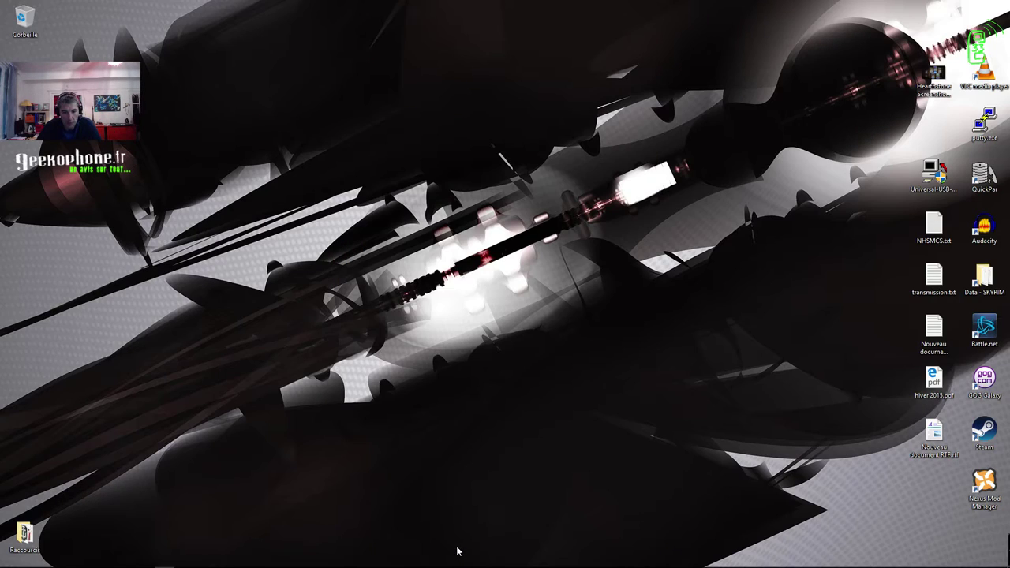
pyautogui.hotkey('alt', 'Tab')
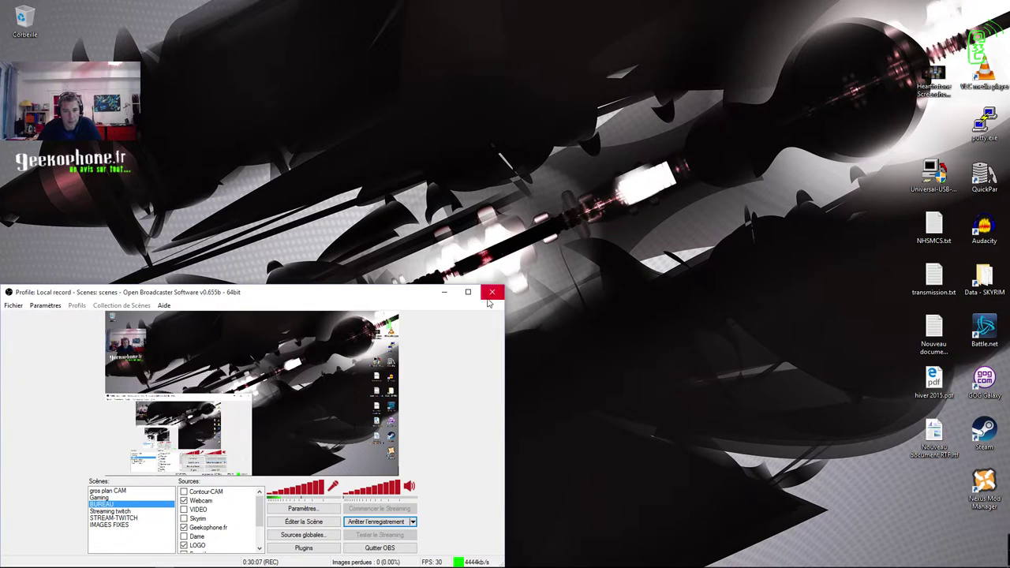
pyautogui.press('super+d')
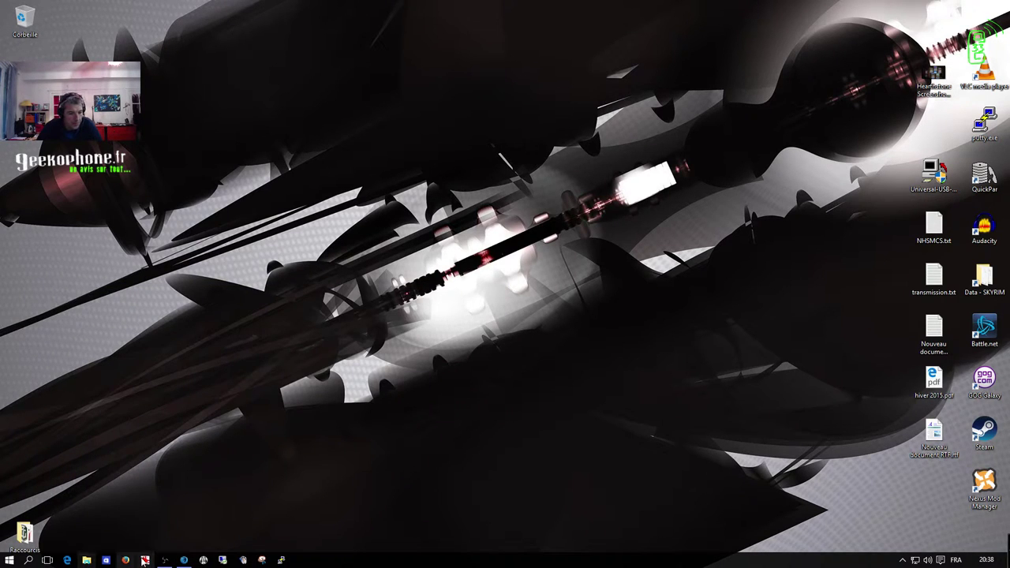
# Step: Launch Battle.net, bring up the Windows Game bar over it by confirming that it is a game, and dismiss the bar
pyautogui.doubleClick(979, 331)
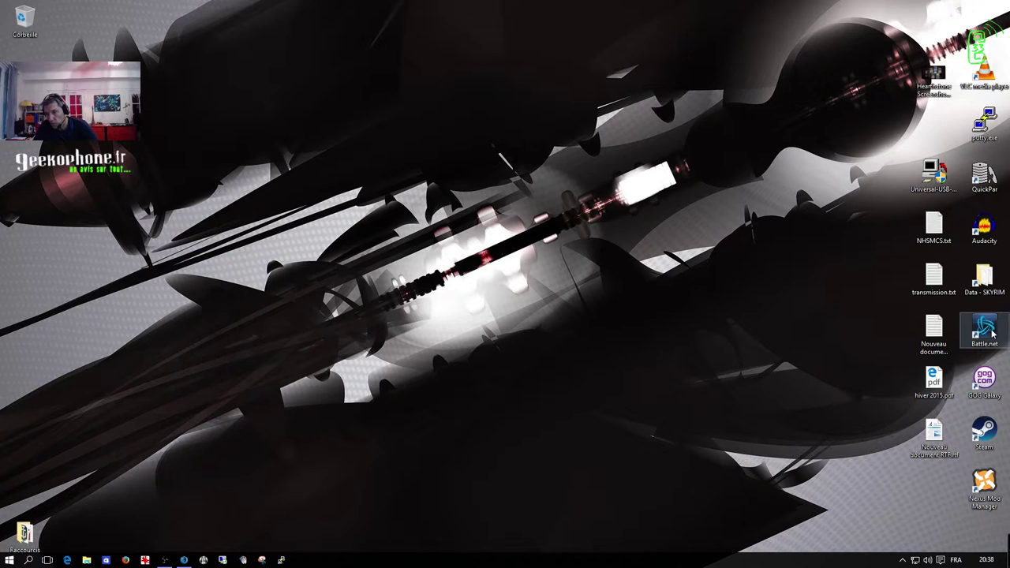
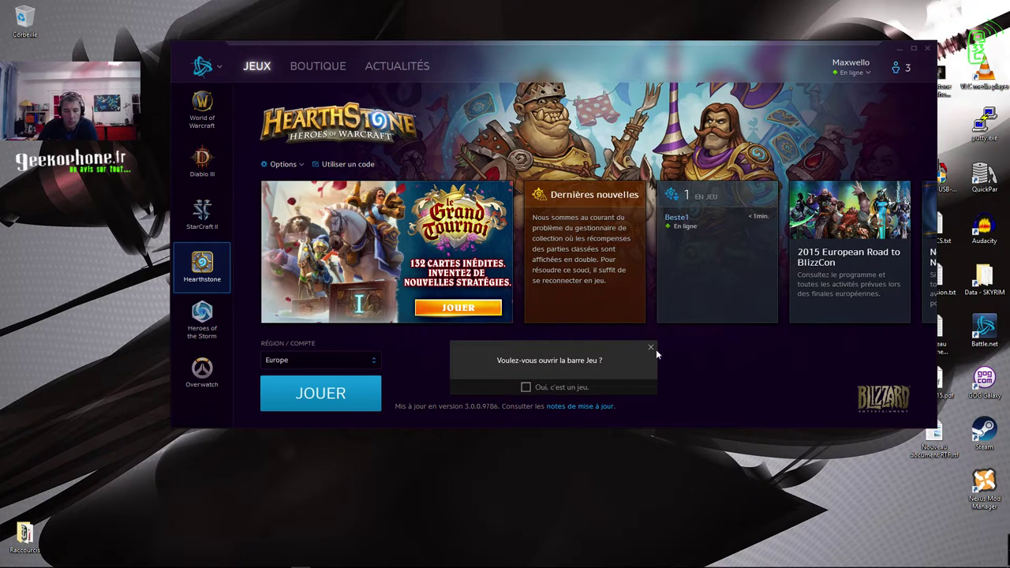
pyautogui.click(525, 387)
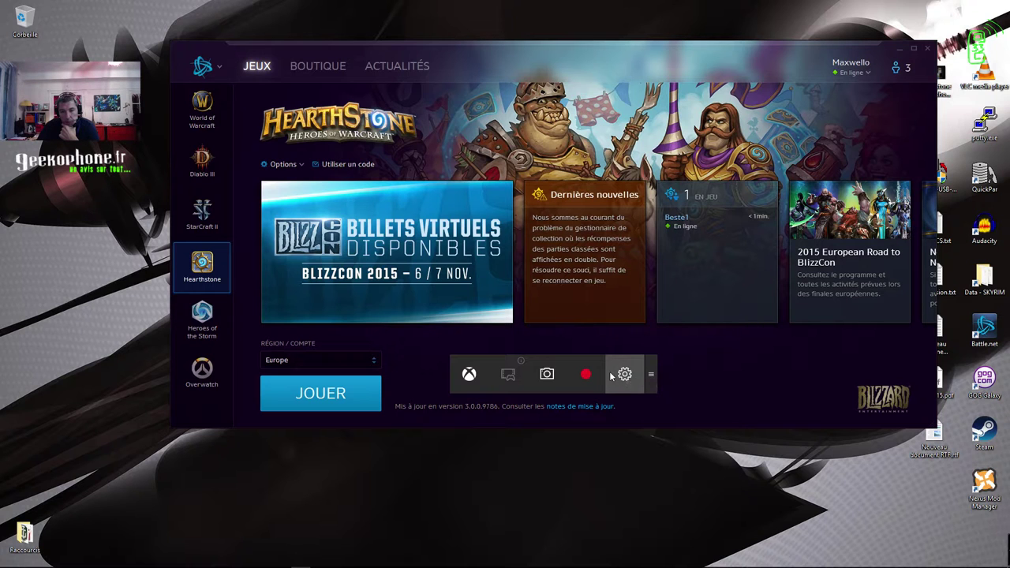
pyautogui.click(647, 55)
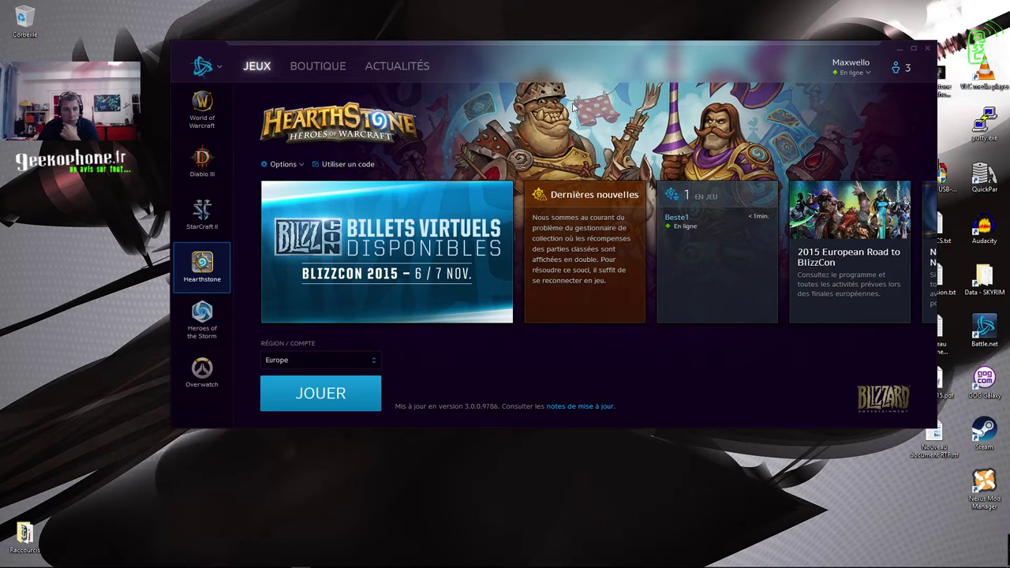
# Step: Shift the Battle.net window slightly and record a clip of it of about 9 seconds with the Game bar
pyautogui.moveTo(651, 53); pyautogui.dragTo(586, 74)
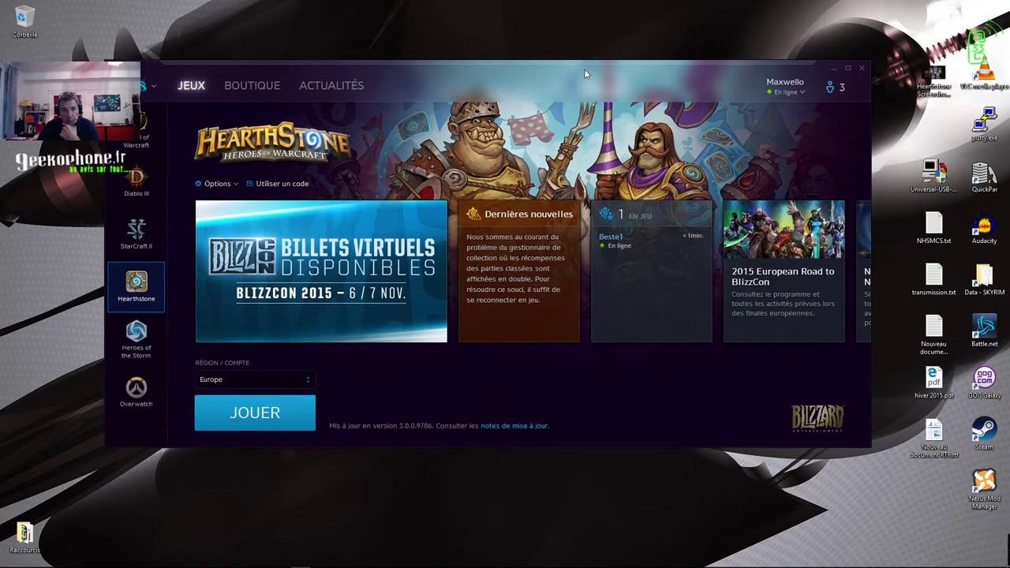
pyautogui.press('super+g')
pyautogui.click(519, 393)
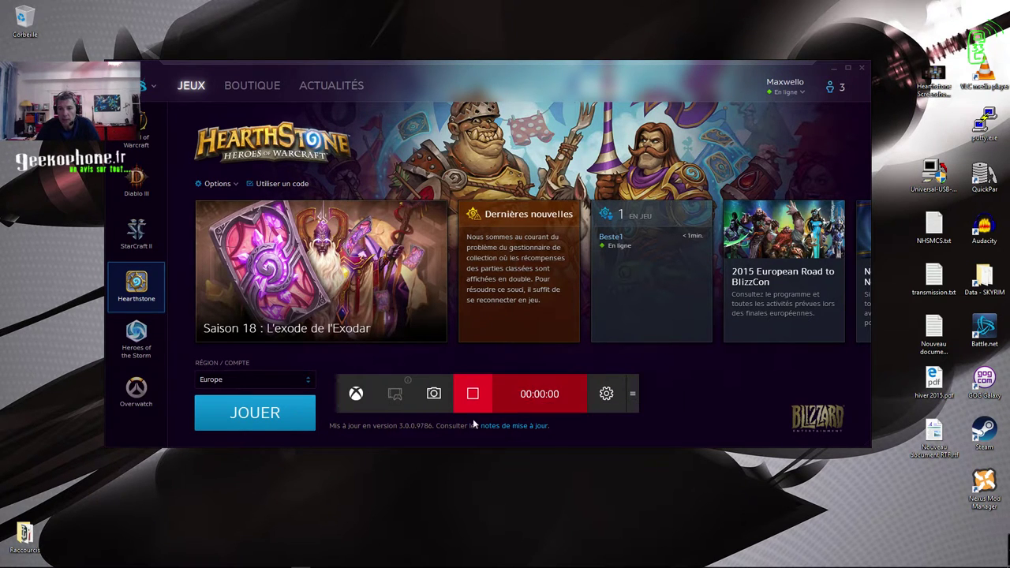
pyautogui.click(698, 385)
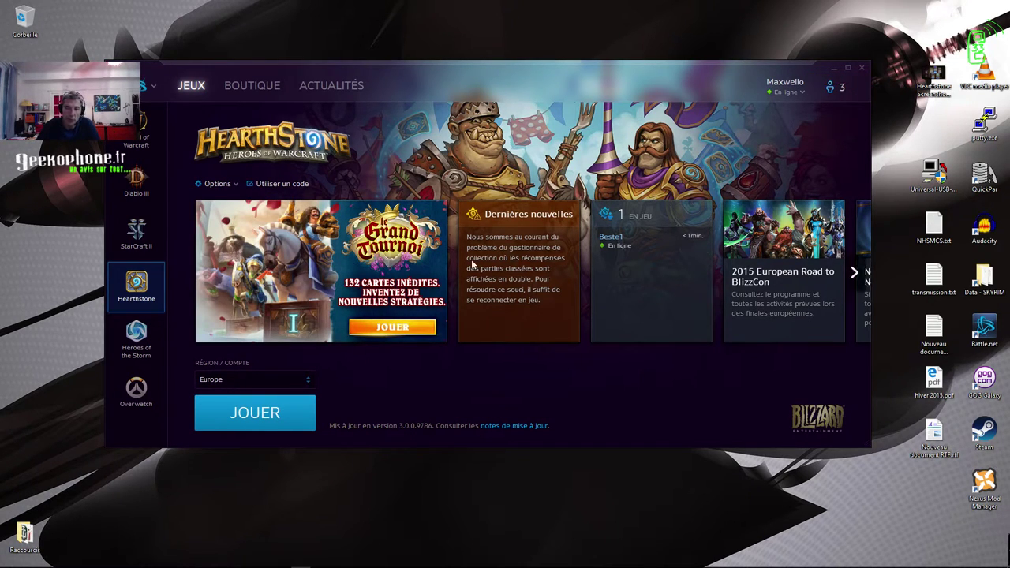
pyautogui.press('super+g')
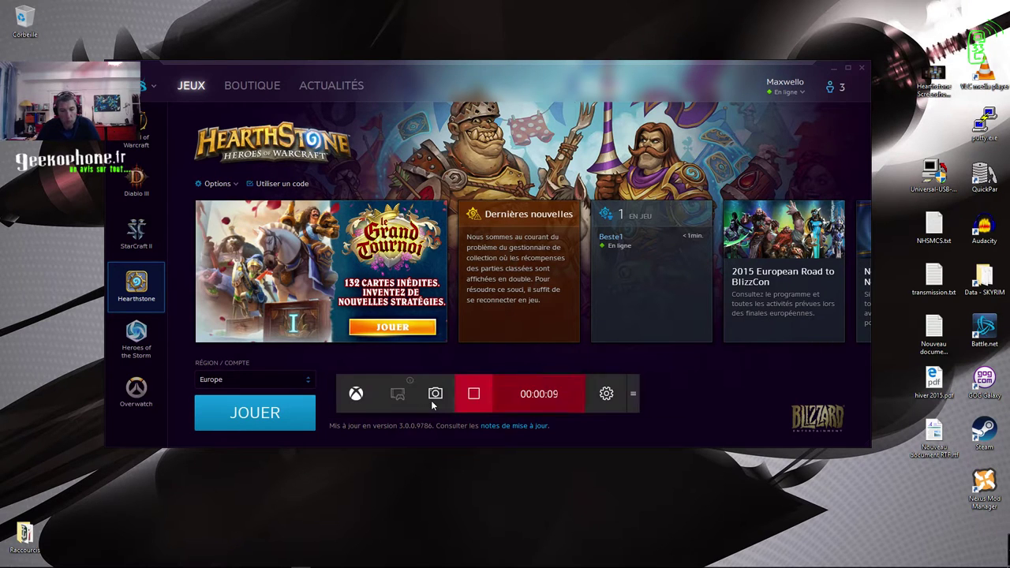
pyautogui.click(472, 406)
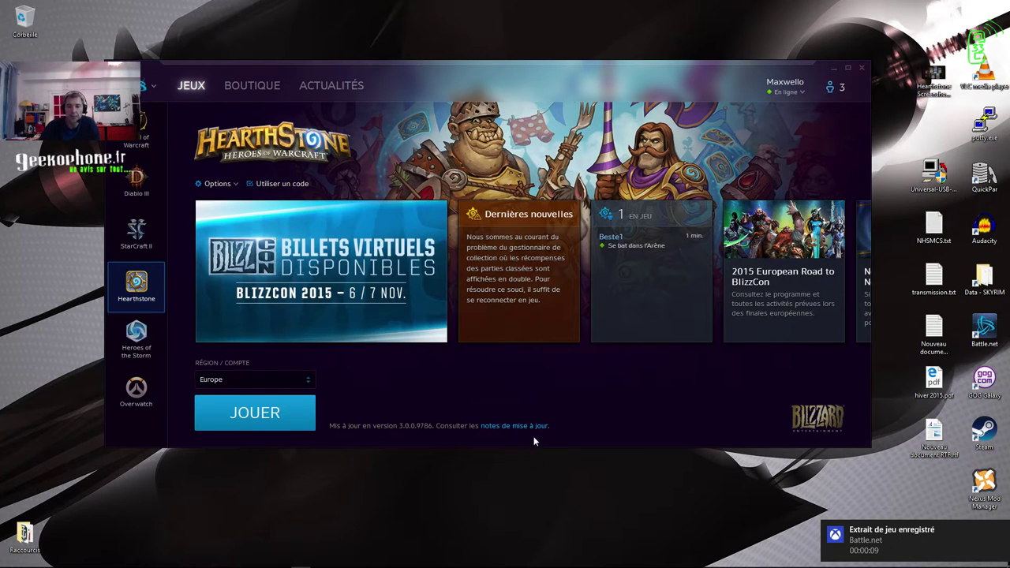
# Step: Open a File Explorer window, minimize Battle.net, and place the Explorer window near the middle of the desktop
pyautogui.moveTo(48, 562)
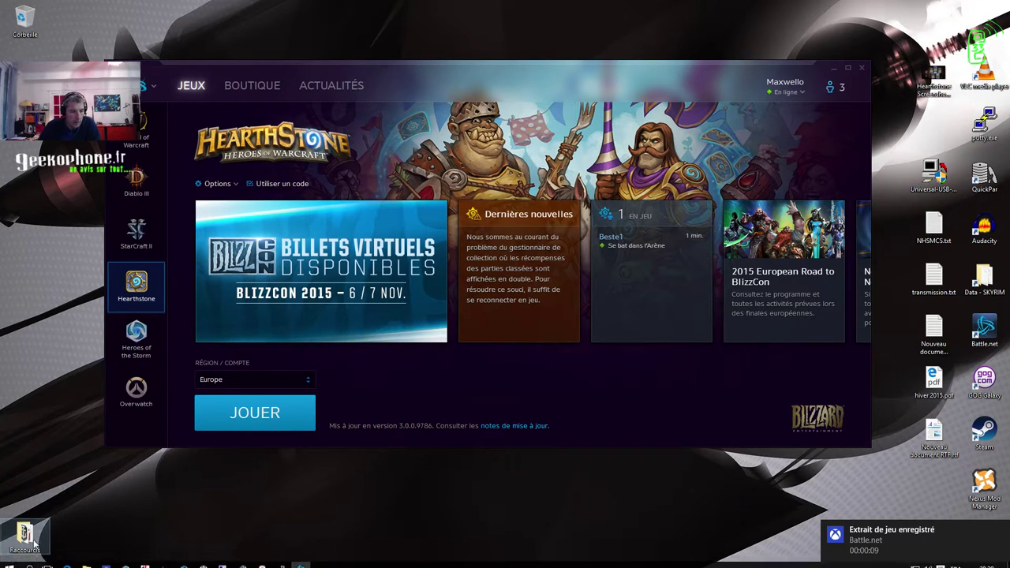
pyautogui.click(86, 561)
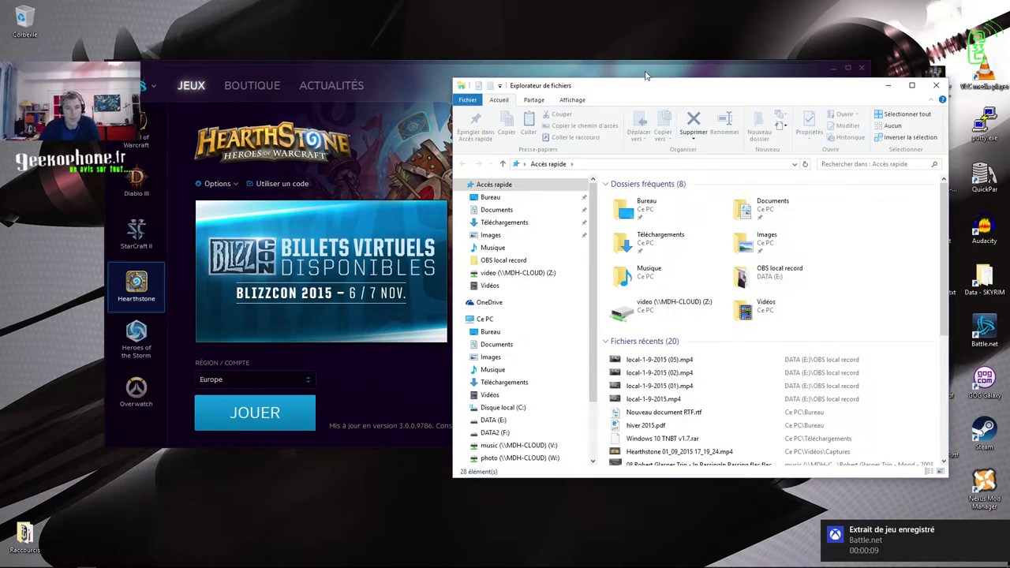
pyautogui.moveTo(654, 87); pyautogui.dragTo(301, 133)
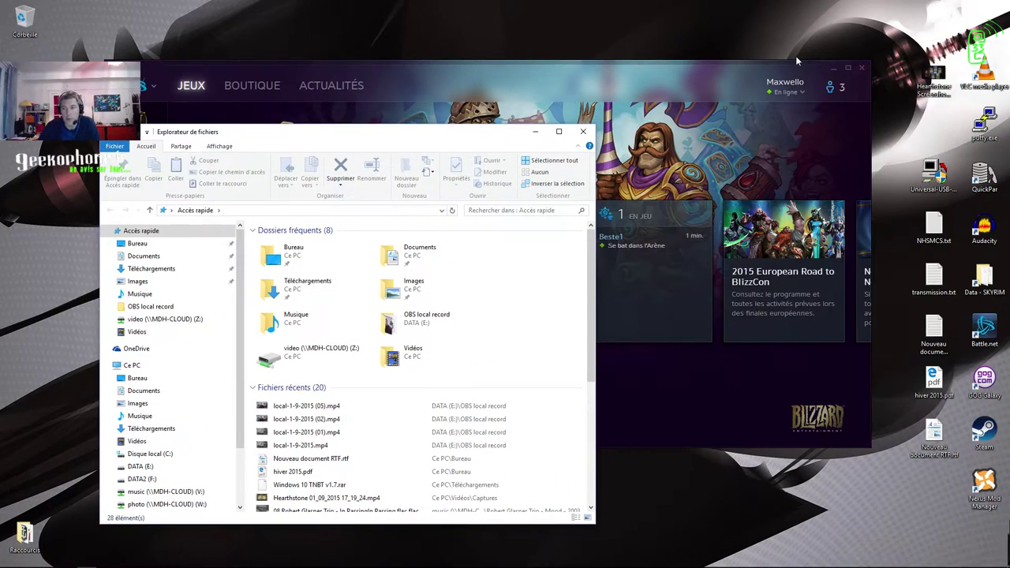
pyautogui.click(836, 70)
pyautogui.moveTo(375, 136); pyautogui.dragTo(448, 76)
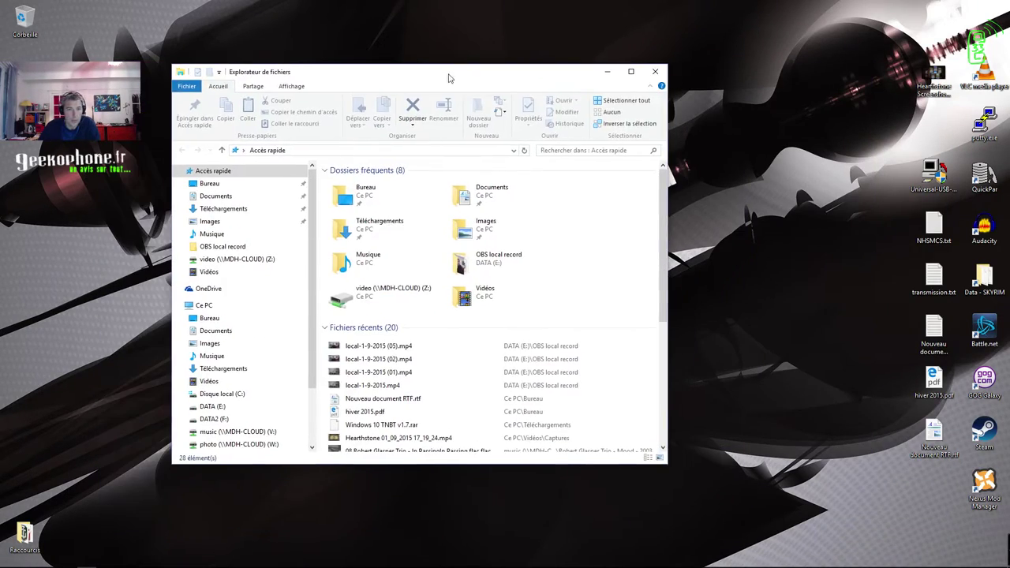
# Step: Collapse the File Explorer ribbon, enlarge the window, and show the items as large icons after trying the details view
pyautogui.click(651, 85)
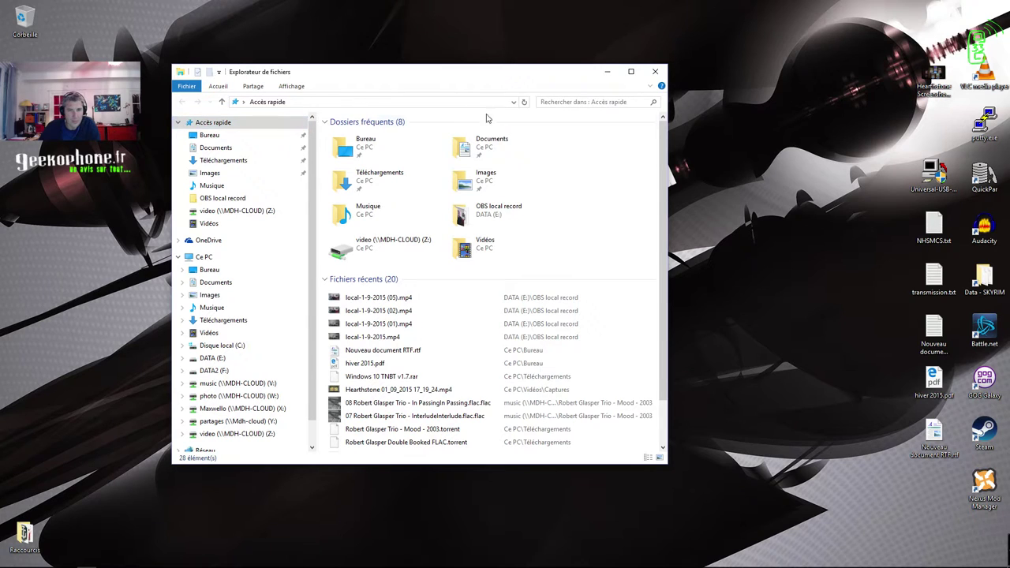
pyautogui.moveTo(667, 465); pyautogui.dragTo(721, 495)
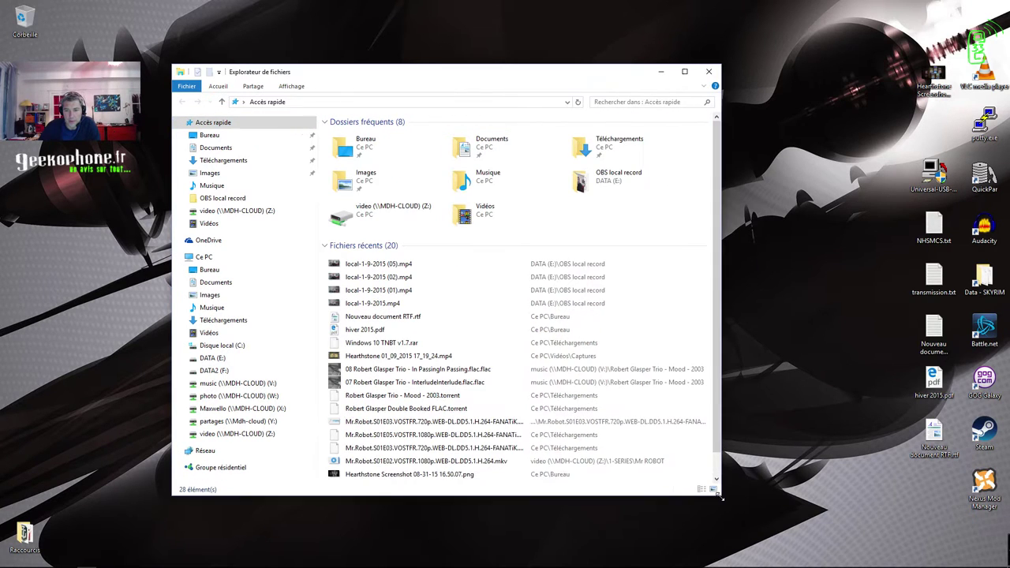
pyautogui.click(702, 490)
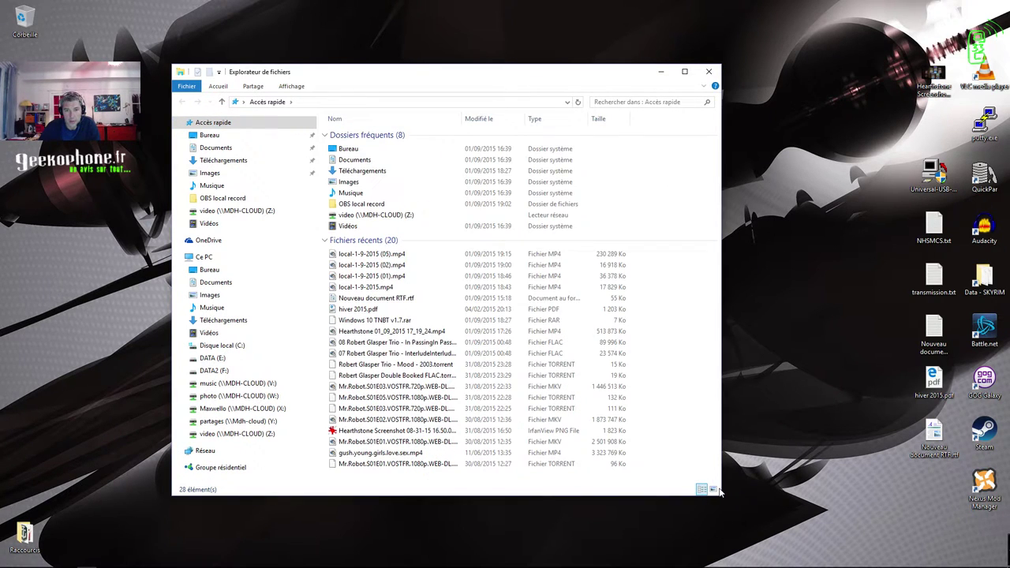
pyautogui.click(713, 489)
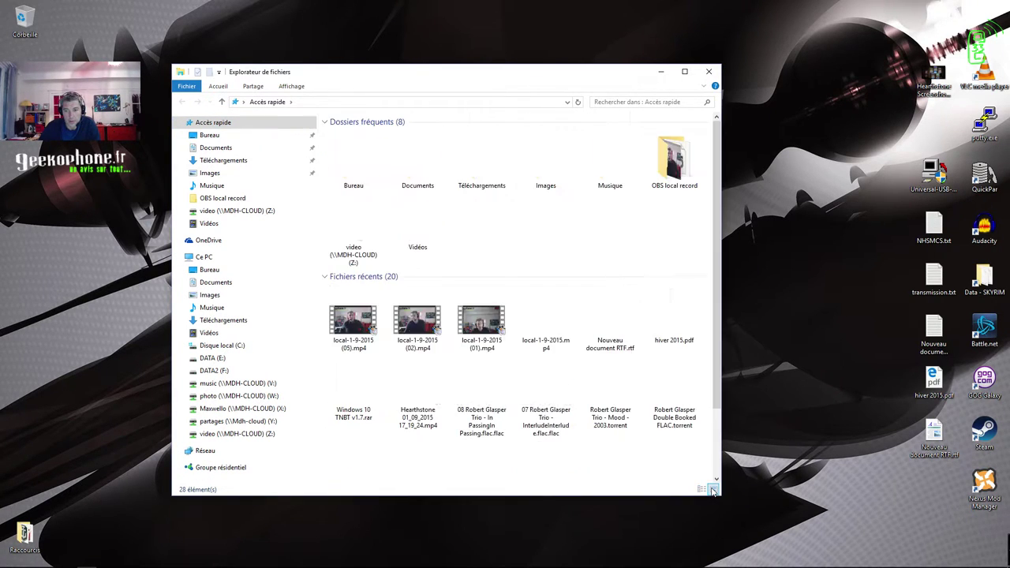
# Step: Play the recorded Battle.net clip from the Captures folder in Vidéos, close the player, and reposition the Explorer window
pyautogui.click(210, 225)
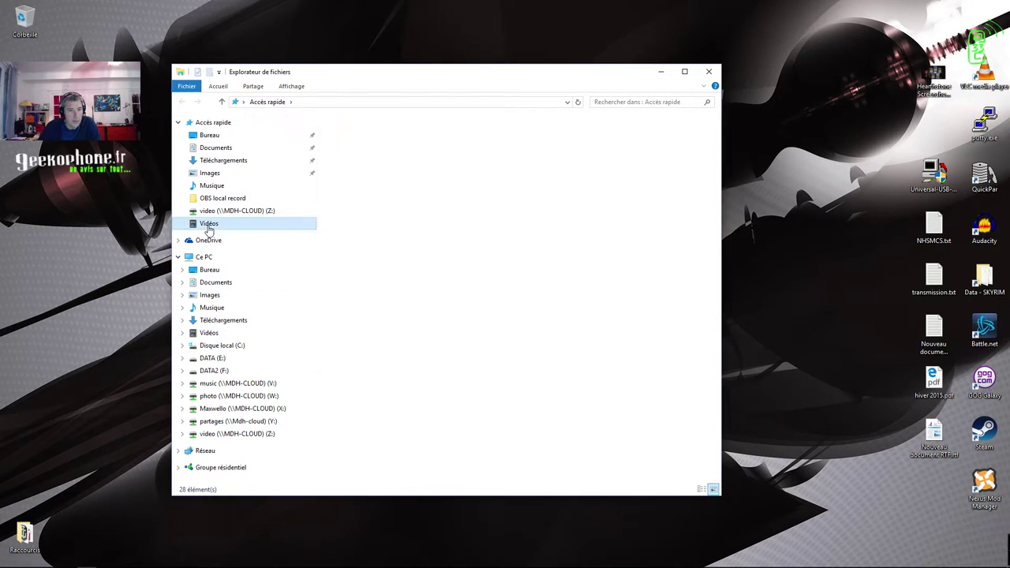
pyautogui.doubleClick(352, 142)
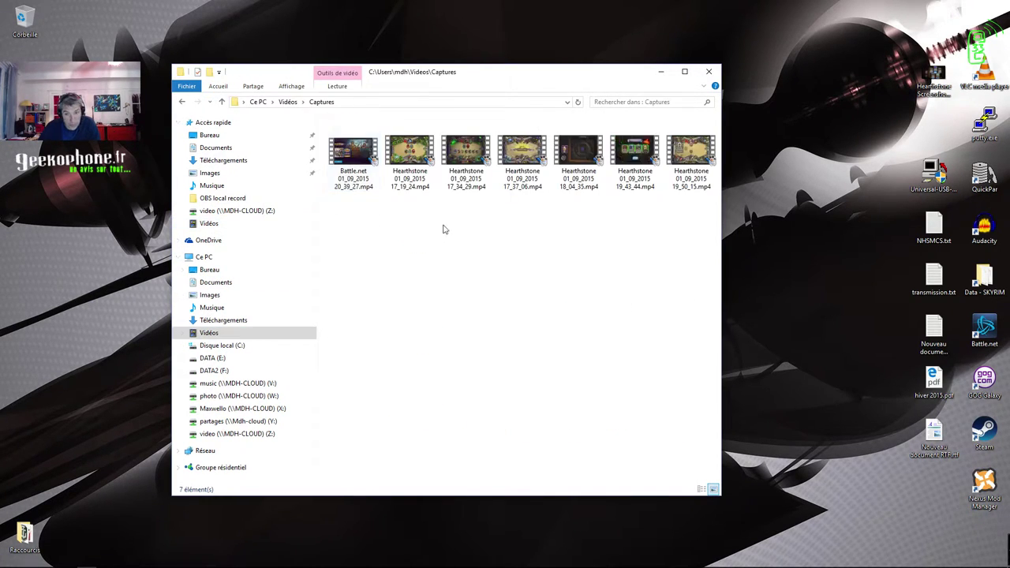
pyautogui.doubleClick(350, 155)
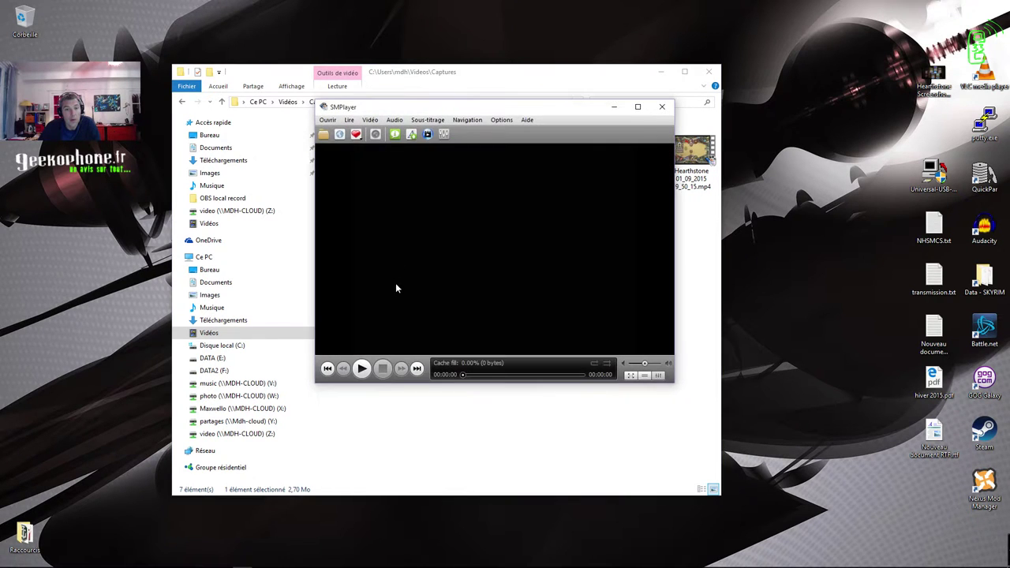
pyautogui.moveTo(510, 110); pyautogui.dragTo(437, 156)
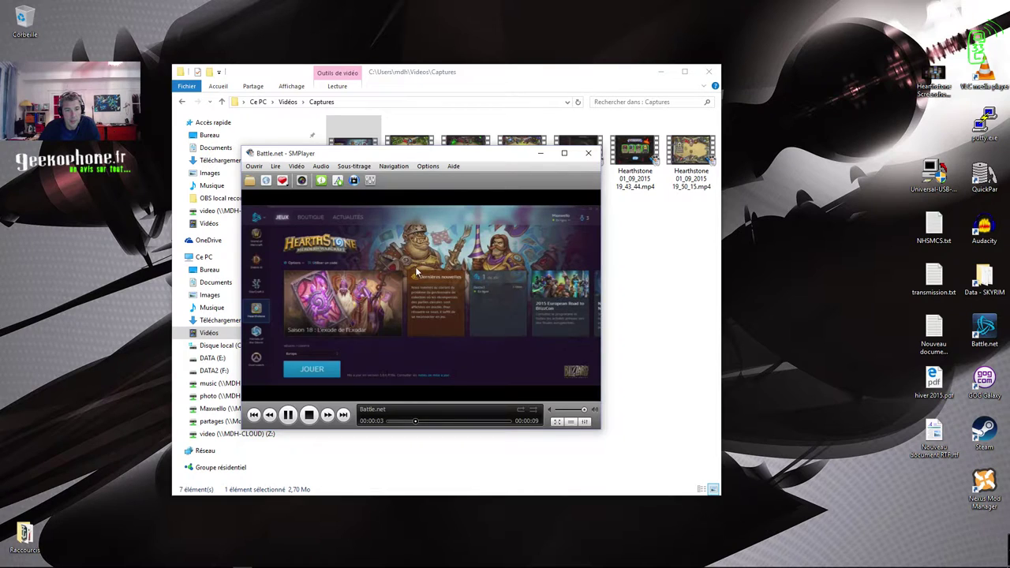
pyautogui.moveTo(483, 160); pyautogui.dragTo(533, 187)
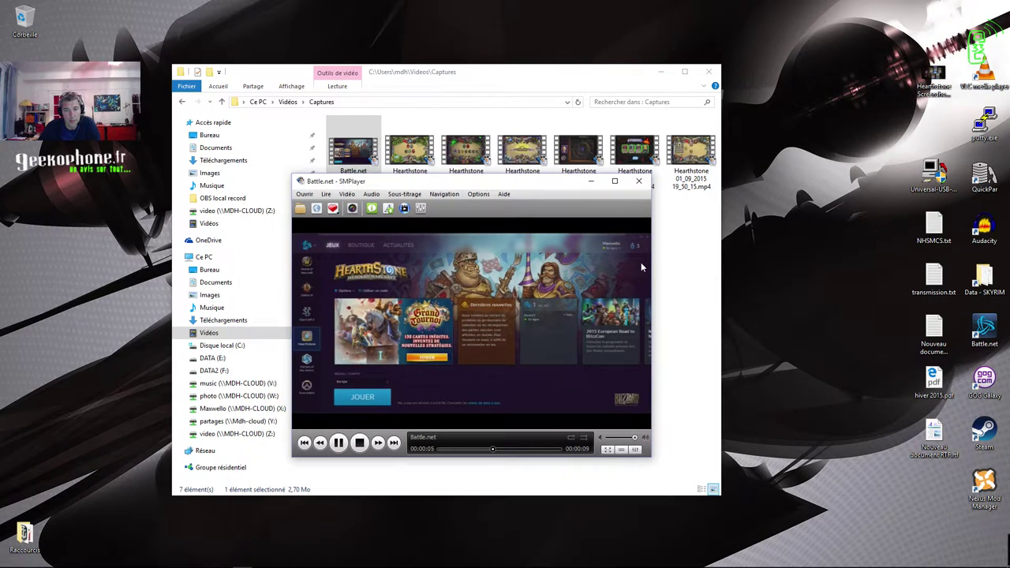
pyautogui.click(638, 181)
pyautogui.moveTo(476, 78); pyautogui.dragTo(544, 72)
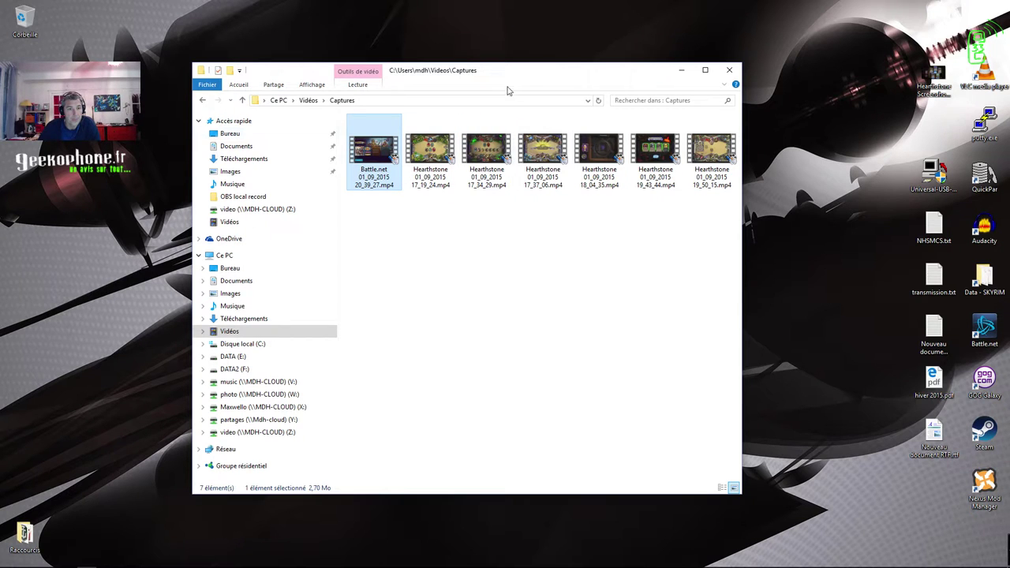
pyautogui.moveTo(521, 73); pyautogui.dragTo(484, 58)
# Step: Open the Windows Store, place its window over File Explorer, and look through the home page's apps, games, music and films
pyautogui.moveTo(300, 564)
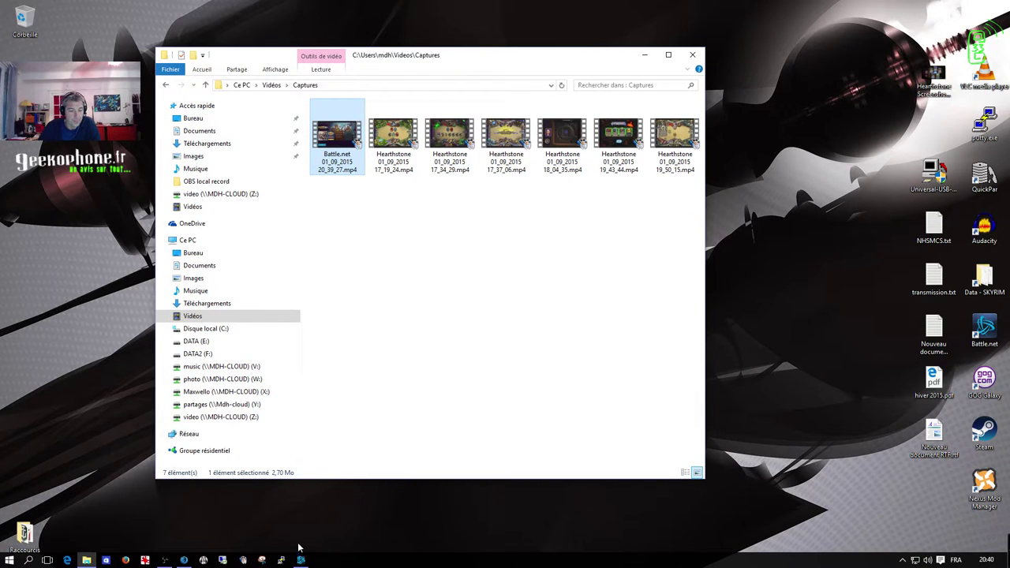
pyautogui.click(107, 560)
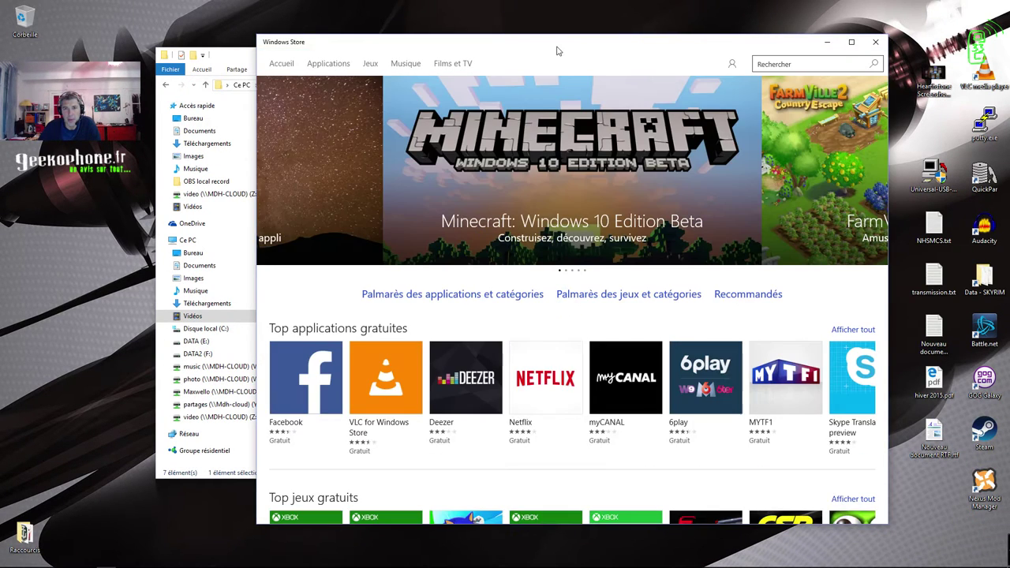
pyautogui.moveTo(557, 50); pyautogui.dragTo(509, 31)
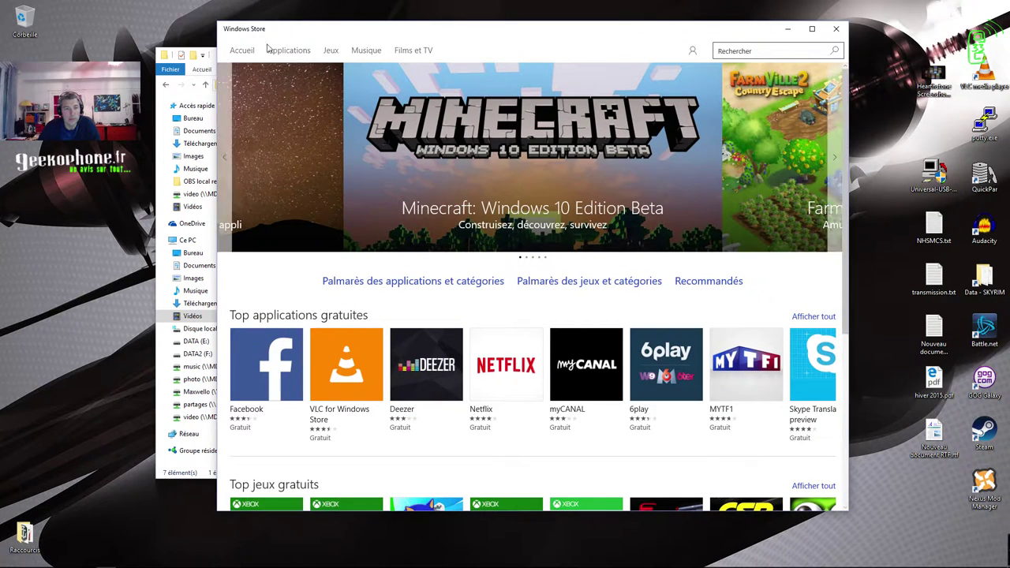
pyautogui.moveTo(401, 36); pyautogui.dragTo(452, 44)
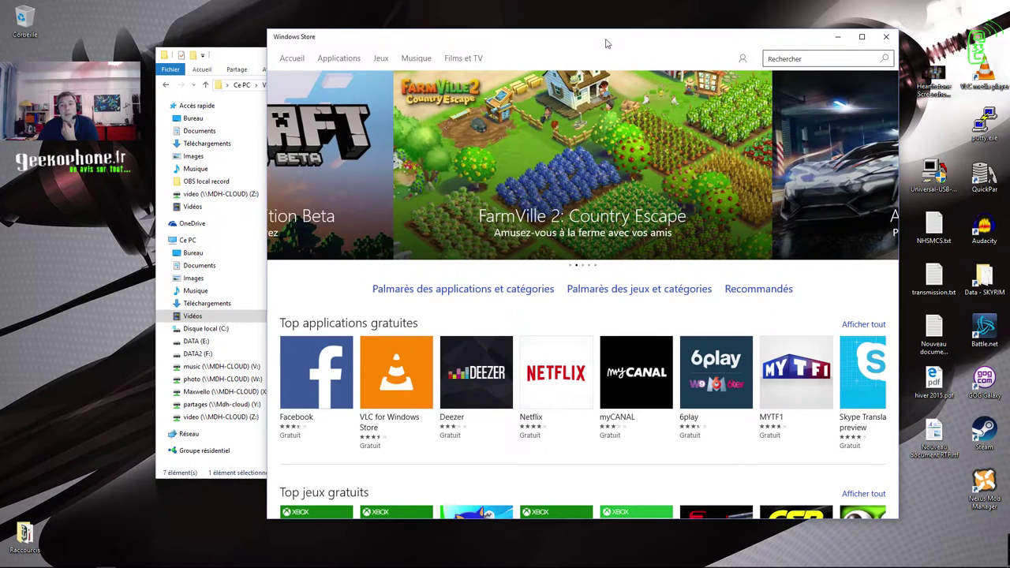
pyautogui.moveTo(606, 44); pyautogui.dragTo(540, 41)
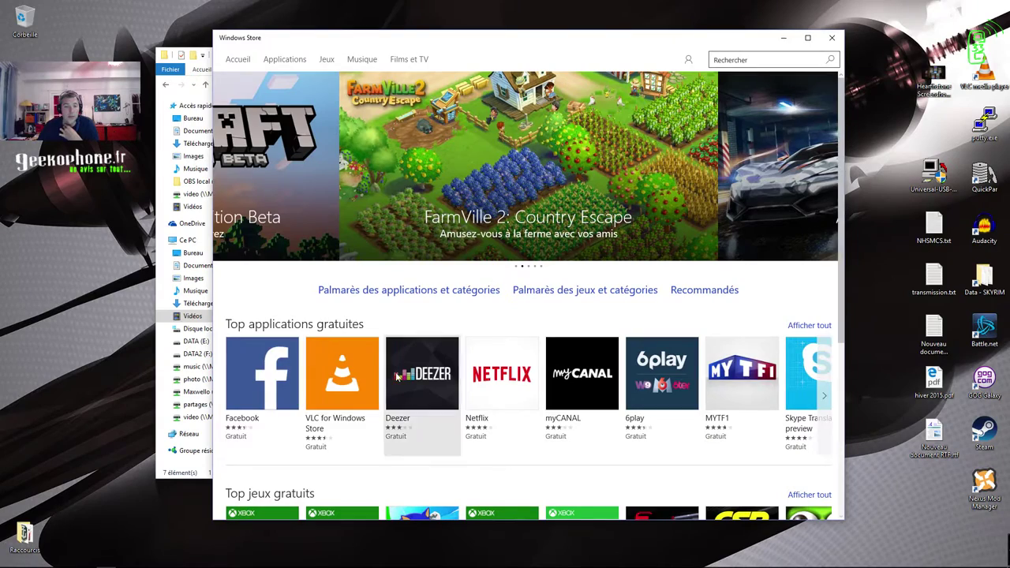
pyautogui.moveTo(388, 42); pyautogui.dragTo(411, 49)
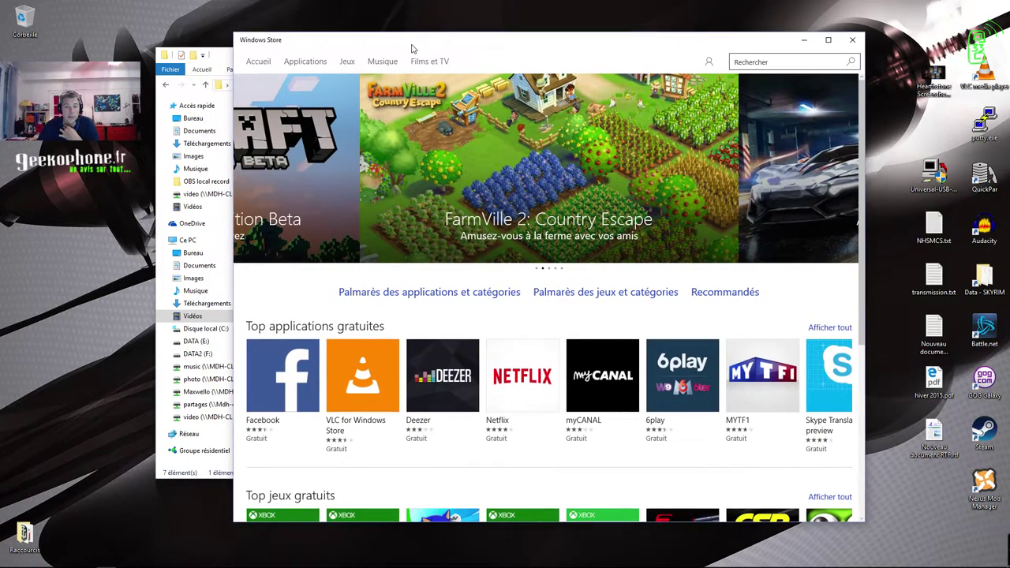
pyautogui.scroll(-5, 721, 347)
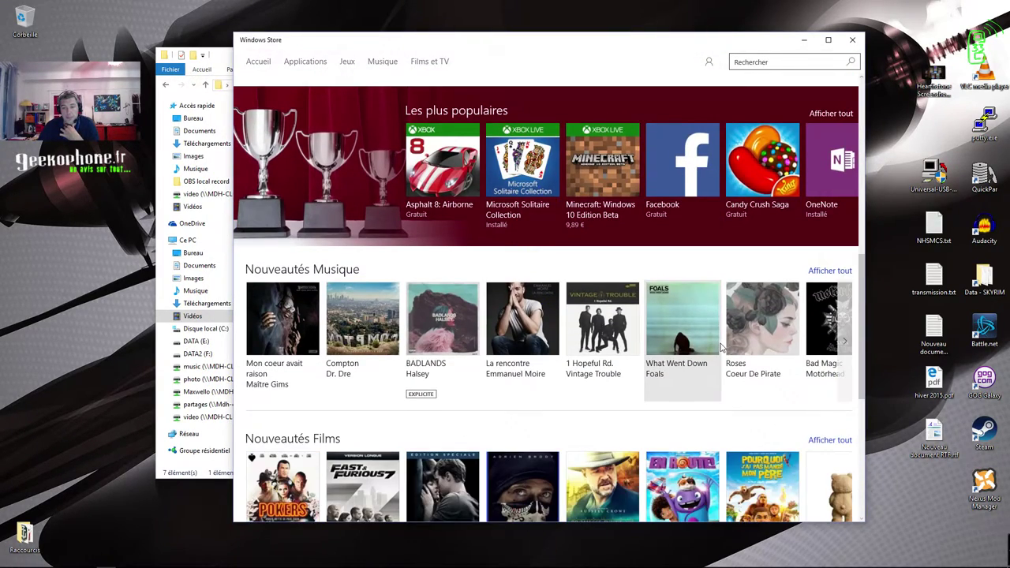
pyautogui.scroll(5, 720, 347)
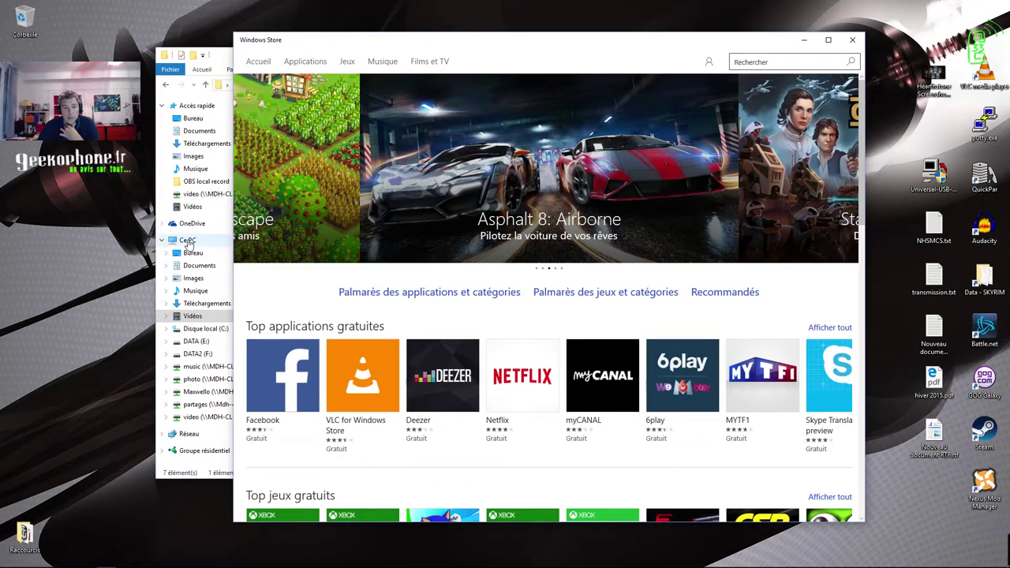
pyautogui.scroll(-3, 350, 445)
pyautogui.scroll(3, 395, 395)
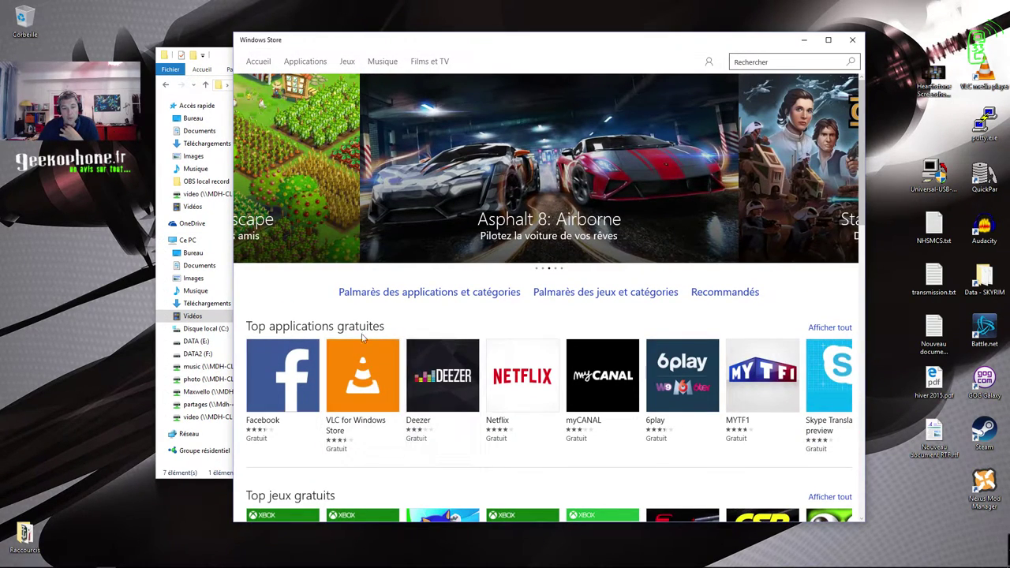
# Step: Move the Windows Store window toward the desktop's right edge and bring the Captures folder window to the front
pyautogui.moveTo(581, 34); pyautogui.dragTo(649, 23)
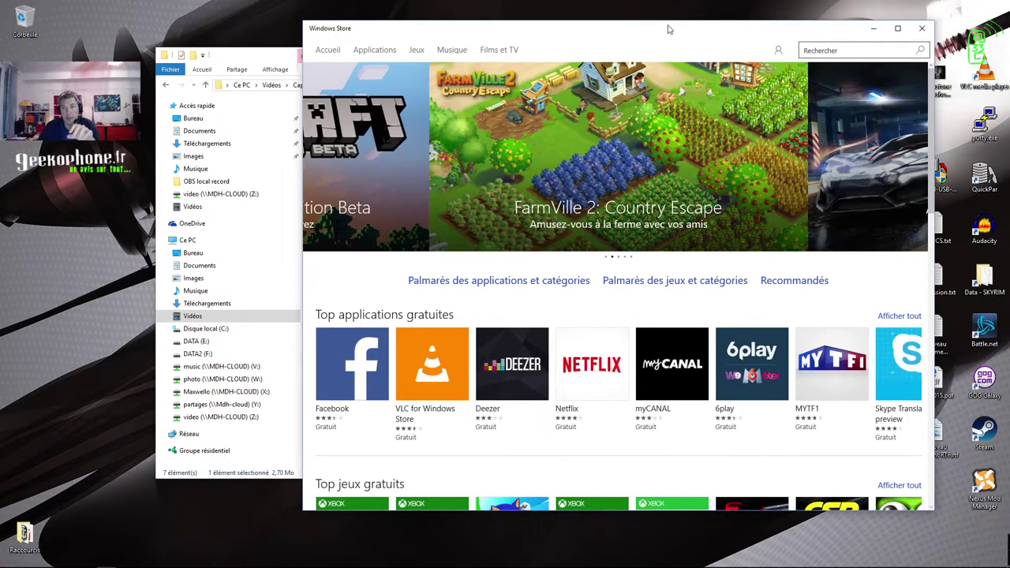
pyautogui.moveTo(668, 29); pyautogui.dragTo(674, 30)
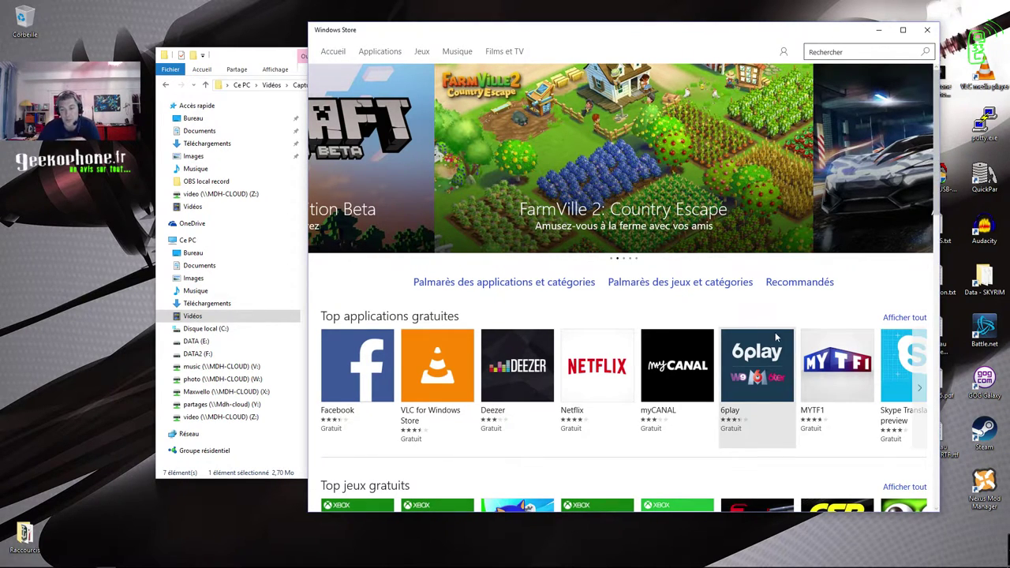
pyautogui.scroll(-3, 558, 342)
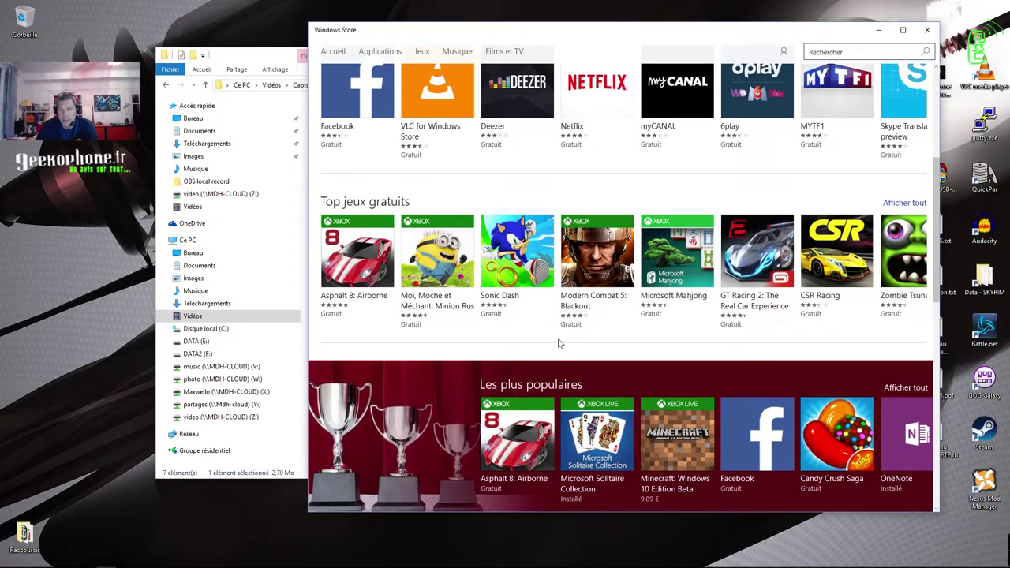
pyautogui.scroll(4, 558, 342)
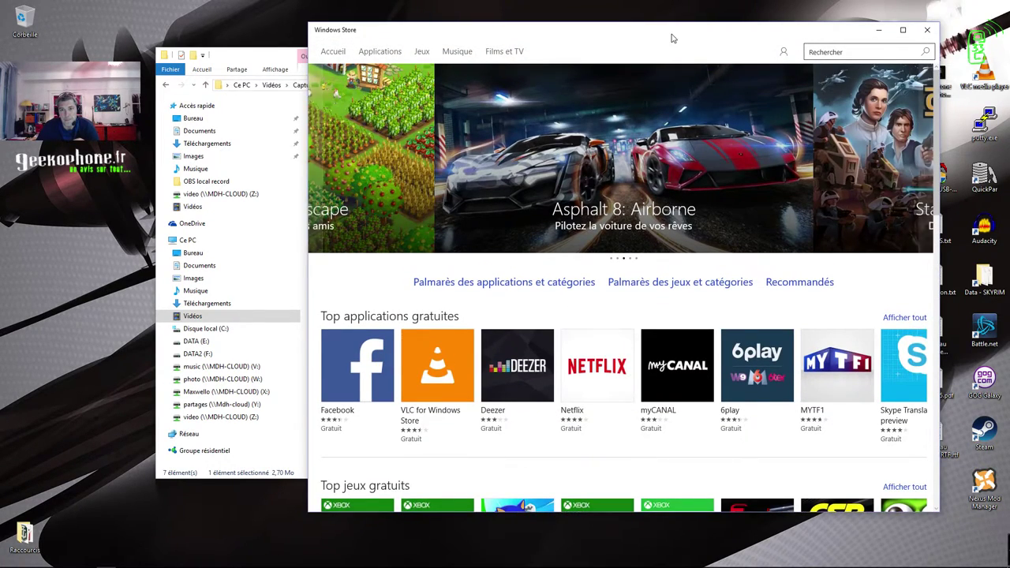
pyautogui.moveTo(666, 40); pyautogui.dragTo(719, 29)
pyautogui.click(236, 54)
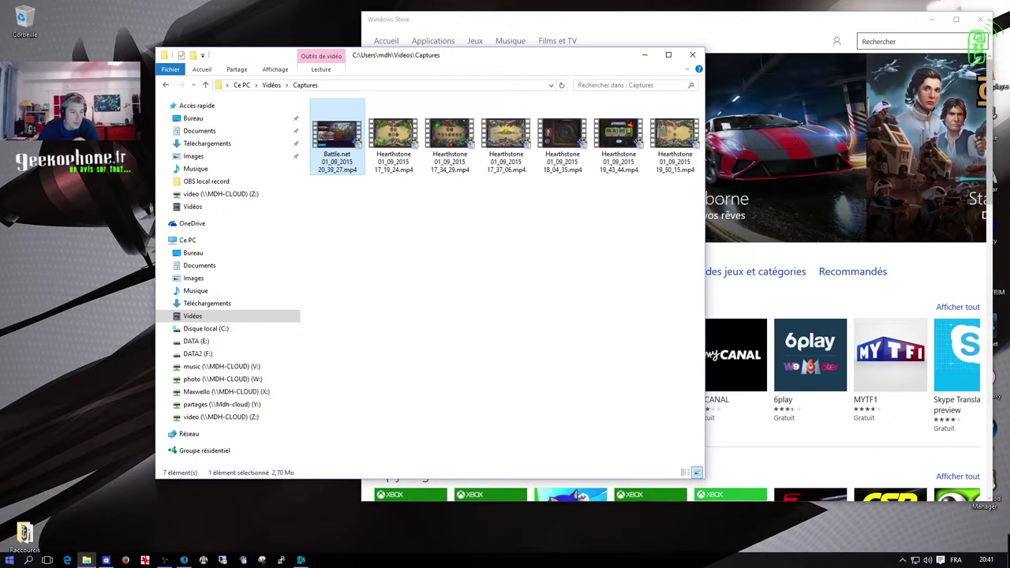
# Step: Check the Start menu, bring up the Windows search pane, and view its feedback form before returning to the pane's home
pyautogui.click(9, 561)
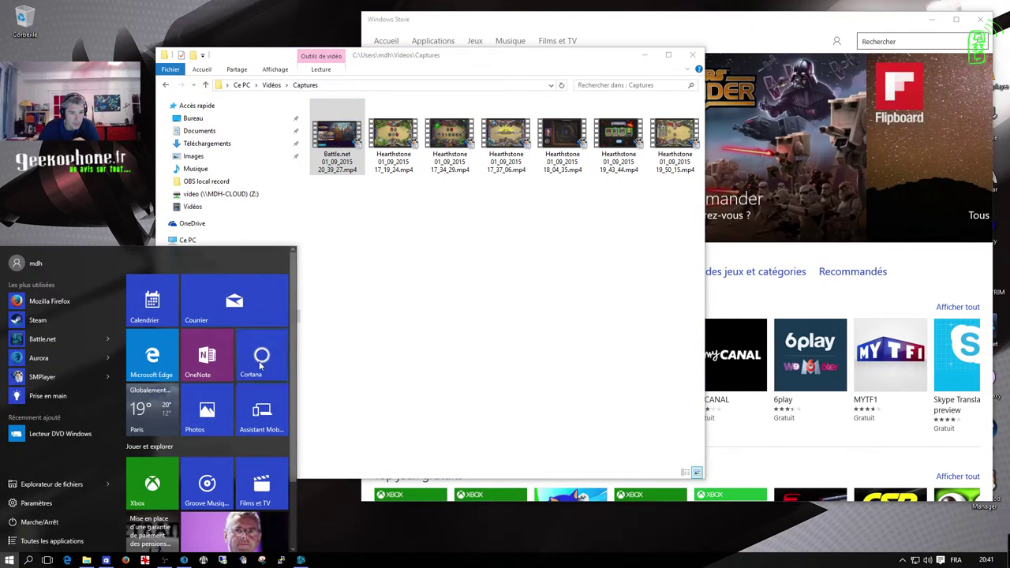
pyautogui.press('super+s')
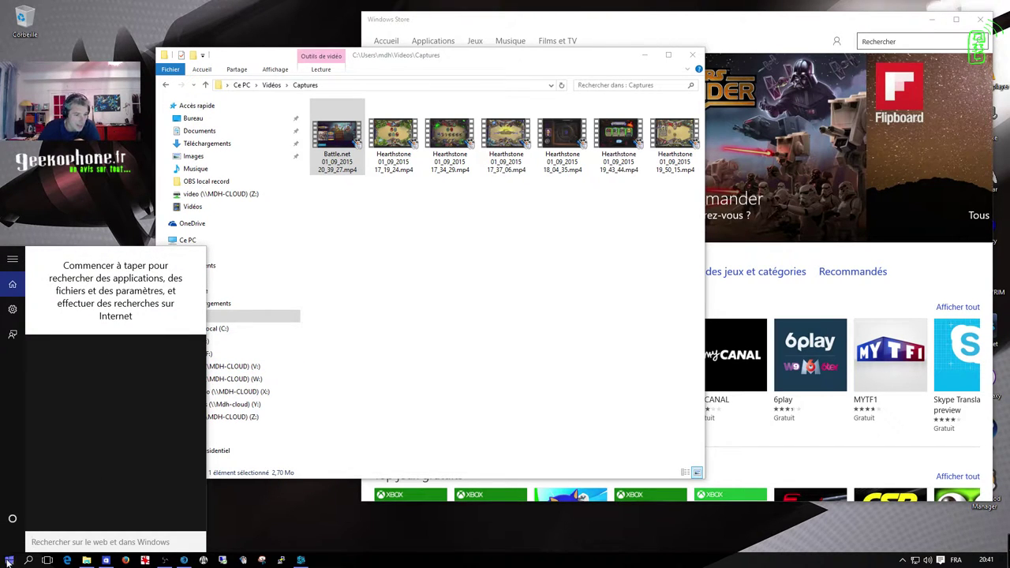
pyautogui.click(12, 337)
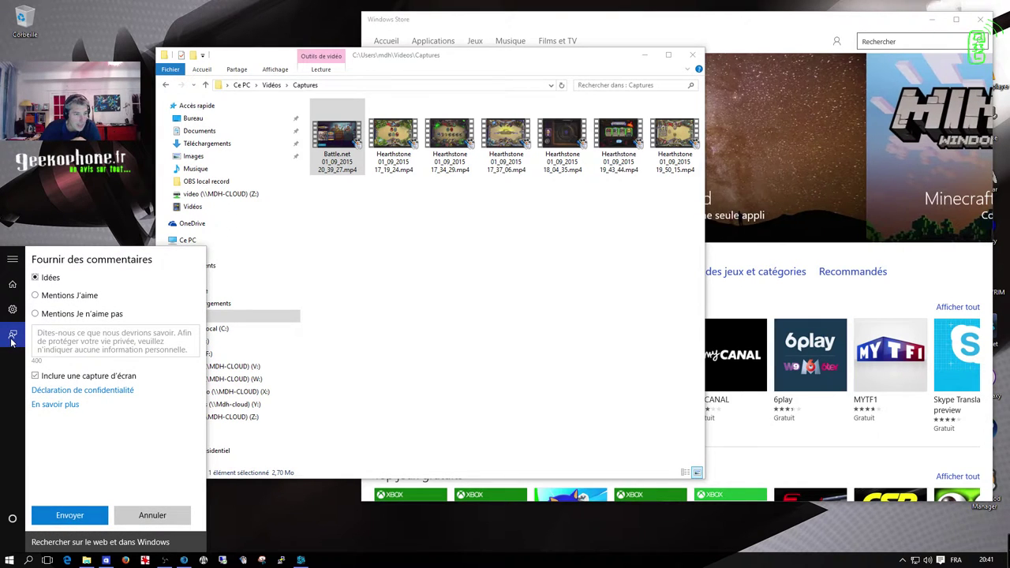
pyautogui.click(14, 284)
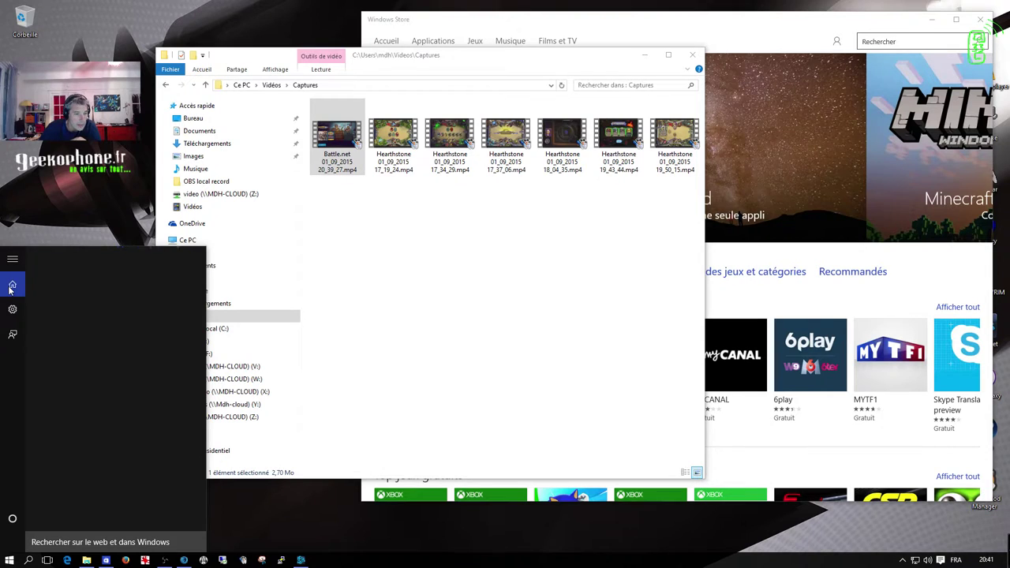
# Step: Review the search pane's settings for Cortana suggestions, online web results and Bing safe search
pyautogui.click(8, 308)
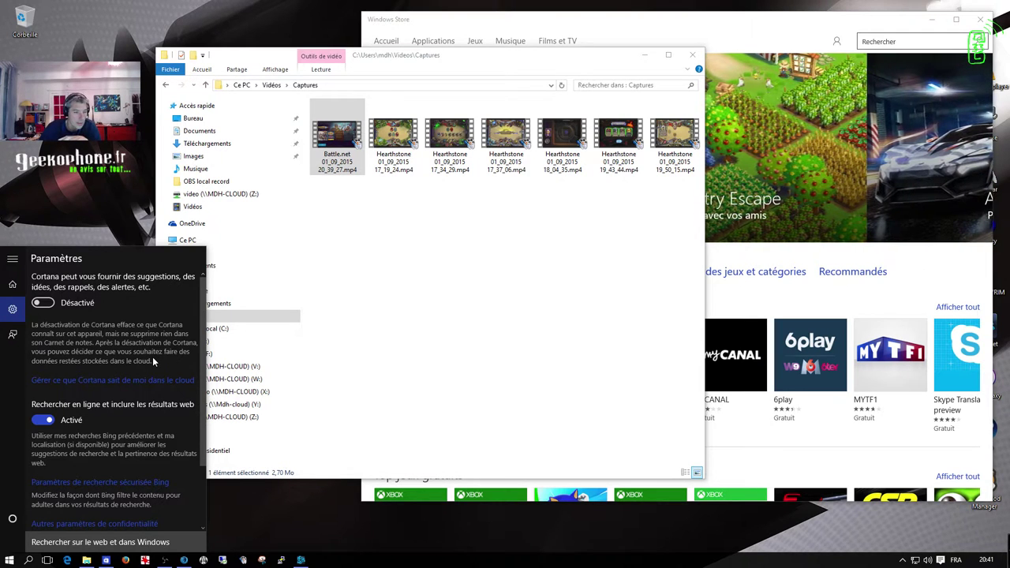
pyautogui.scroll(-2, 145, 371)
pyautogui.scroll(2, 118, 378)
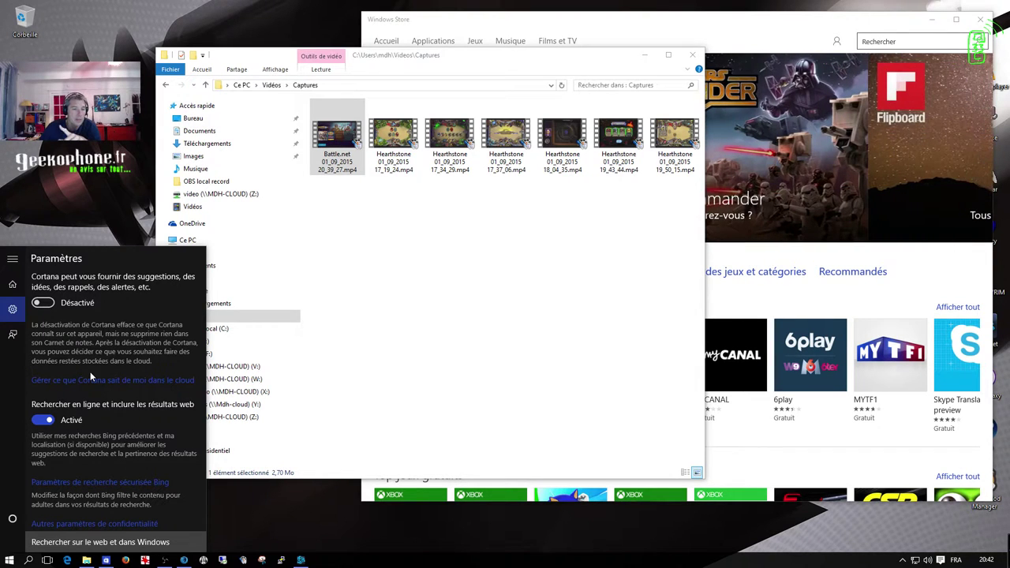
pyautogui.scroll(-1, 99, 362)
pyautogui.scroll(1, 116, 369)
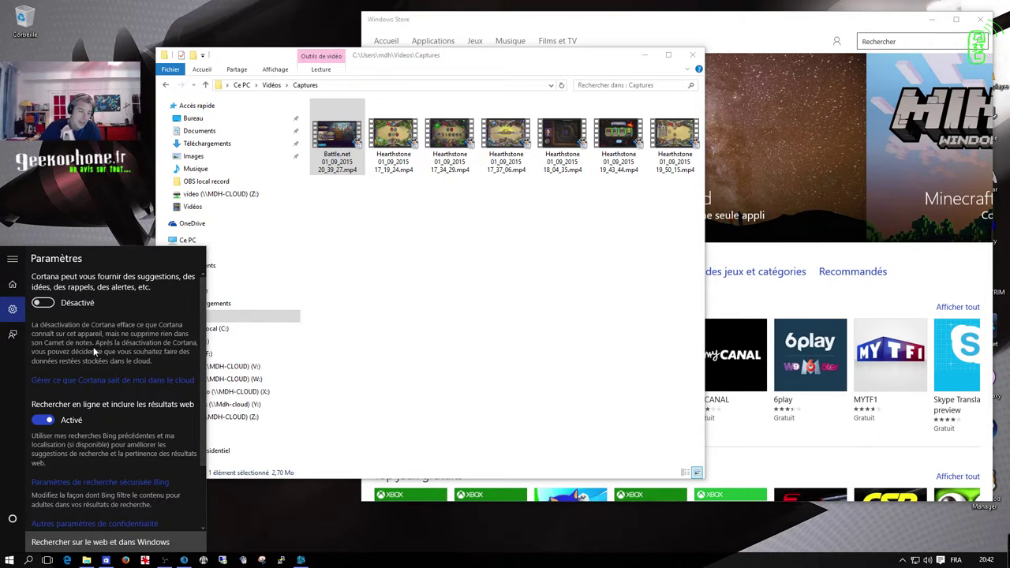
# Step: Read the search pane's settings again, from the Cortana suggestions toggle to the links for other privacy settings
pyautogui.scroll(-2, 99, 353)
pyautogui.scroll(2, 106, 359)
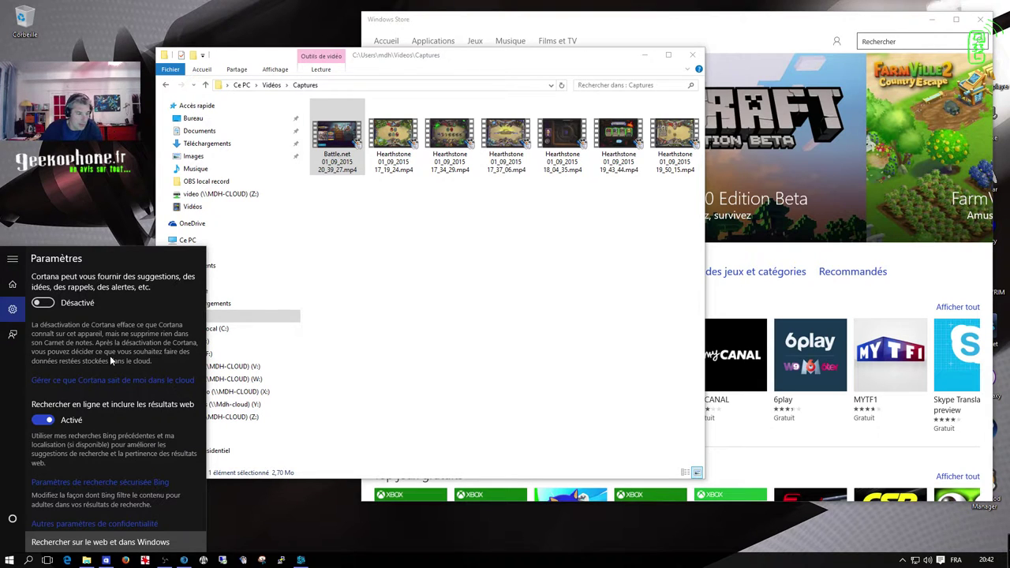
pyautogui.scroll(-1, 109, 355)
pyautogui.scroll(1, 113, 357)
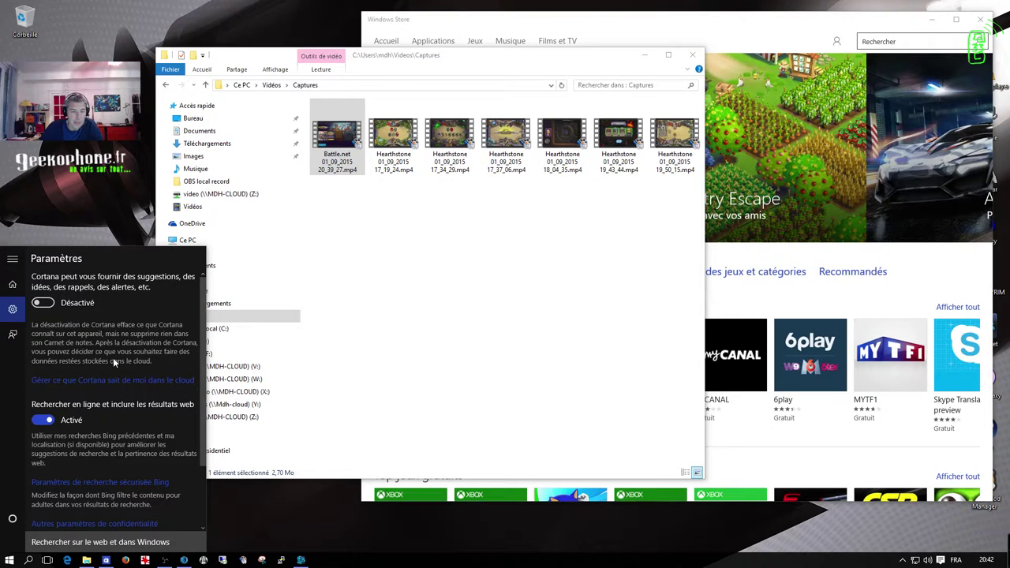
pyautogui.scroll(-2, 113, 358)
pyautogui.scroll(2, 113, 358)
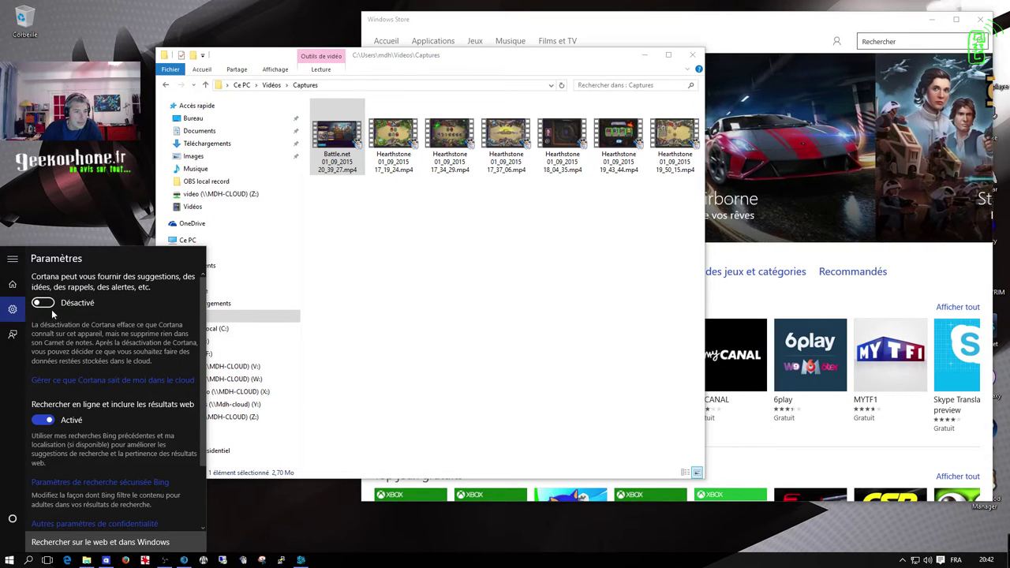
pyautogui.scroll(-1, 81, 367)
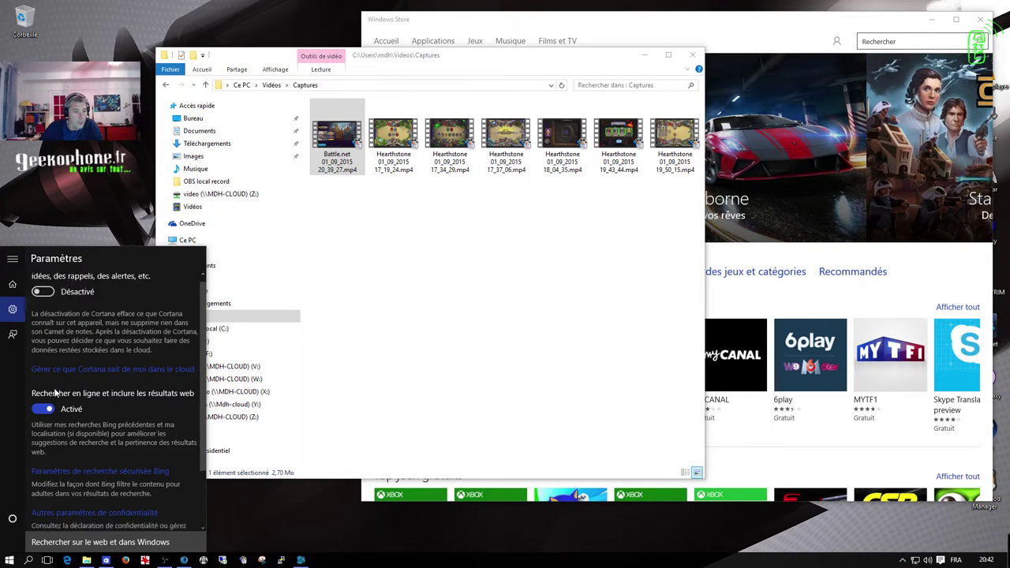
pyautogui.scroll(1, 80, 367)
# Step: View the open windows and virtual desktops in Task View, return to the Captures folder and preview the running apps' windows
pyautogui.click(47, 560)
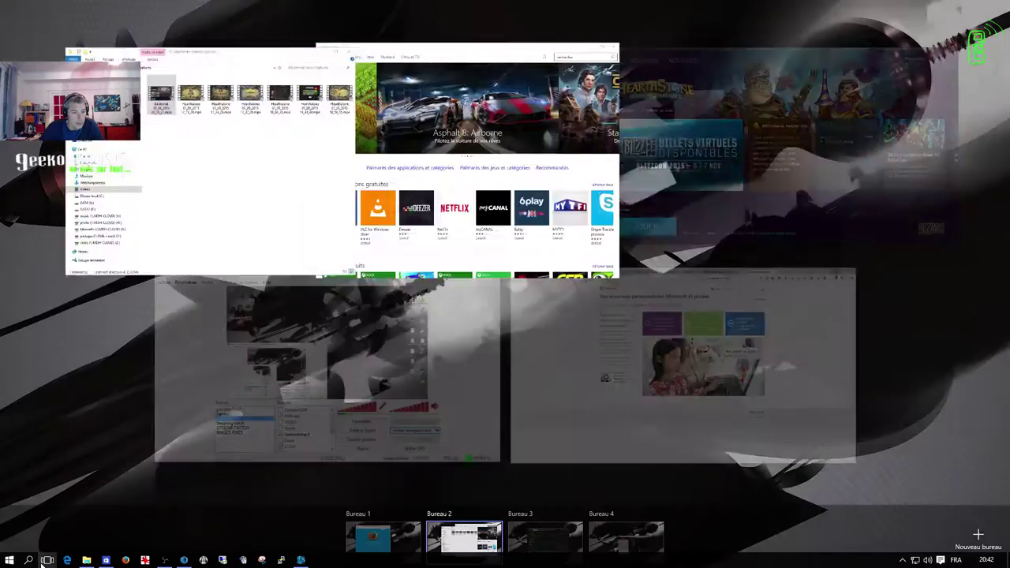
pyautogui.click(157, 158)
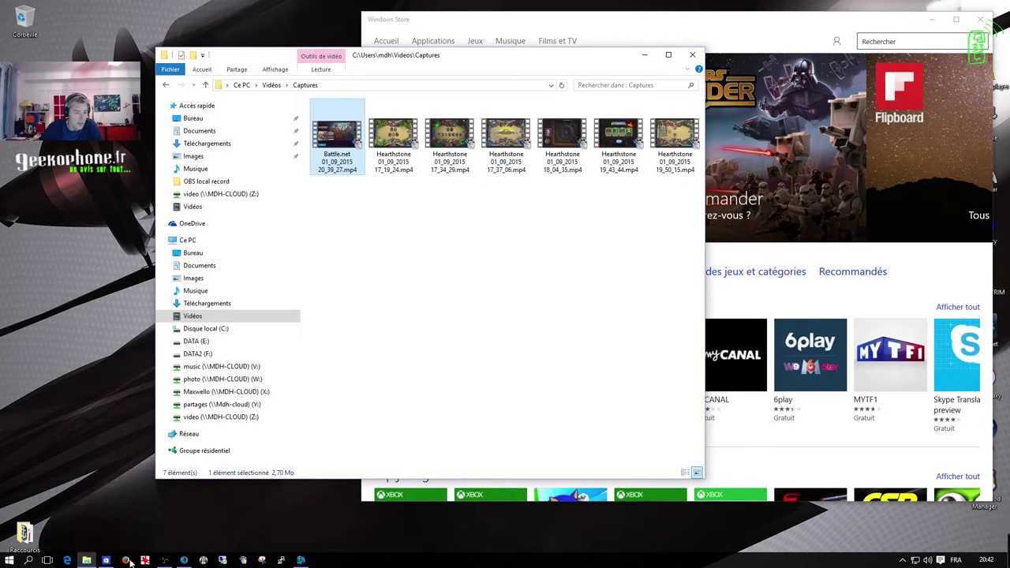
pyautogui.moveTo(98, 562)
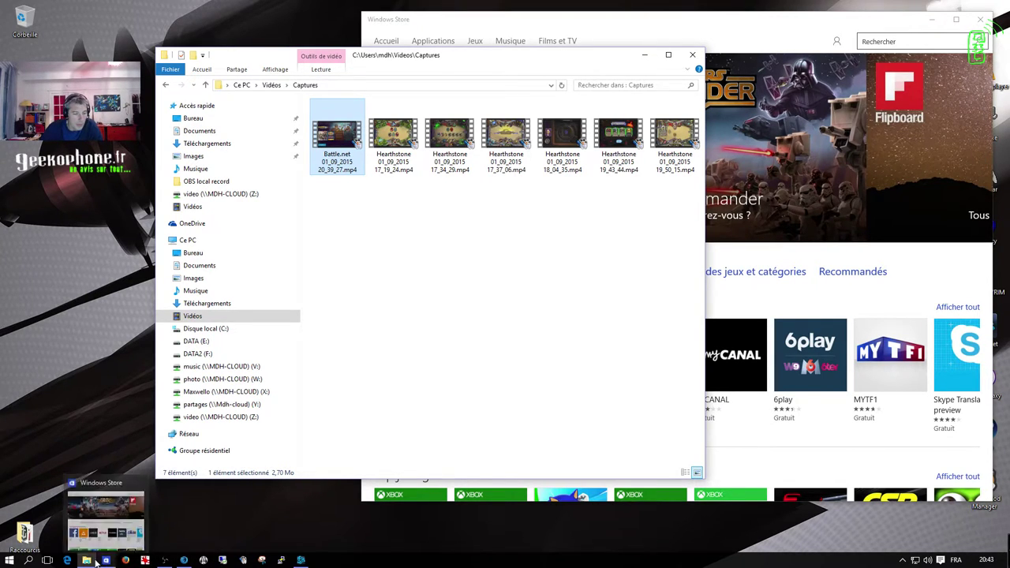
pyautogui.moveTo(87, 517)
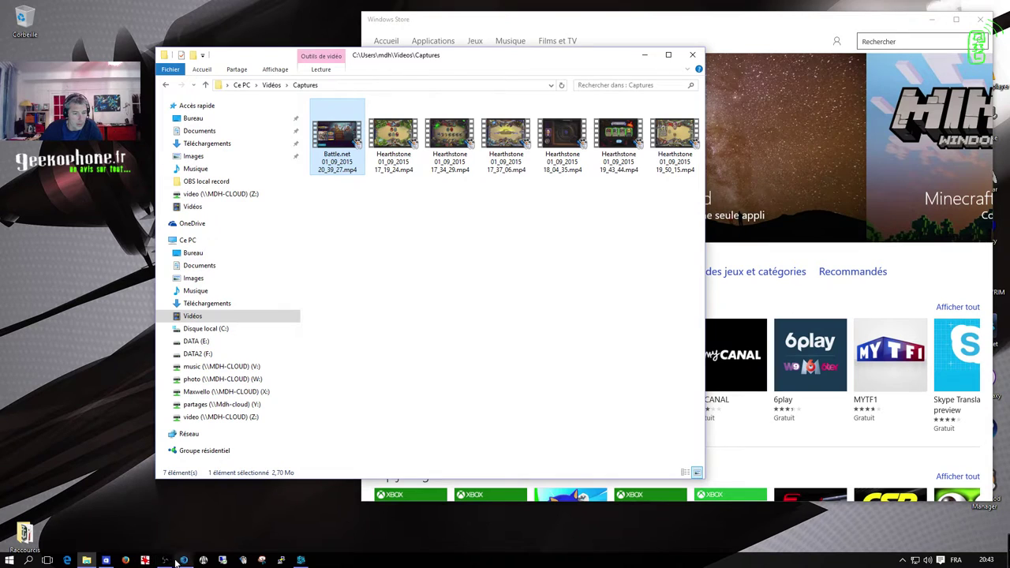
# Step: Move the Captures window toward the desktop's lower-left area and the Windows Store window toward its upper-right corner
pyautogui.moveTo(535, 57); pyautogui.dragTo(438, 90)
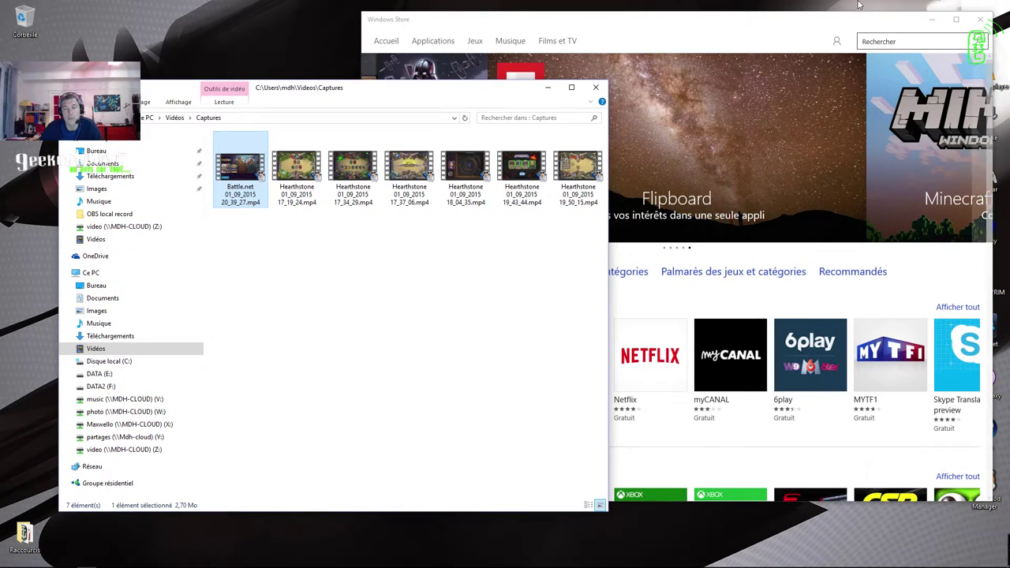
pyautogui.moveTo(847, 19)
pyautogui.mouseDown()
pyautogui.moveTo(805, 14)
pyautogui.moveTo(853, 11)
pyautogui.mouseUp()
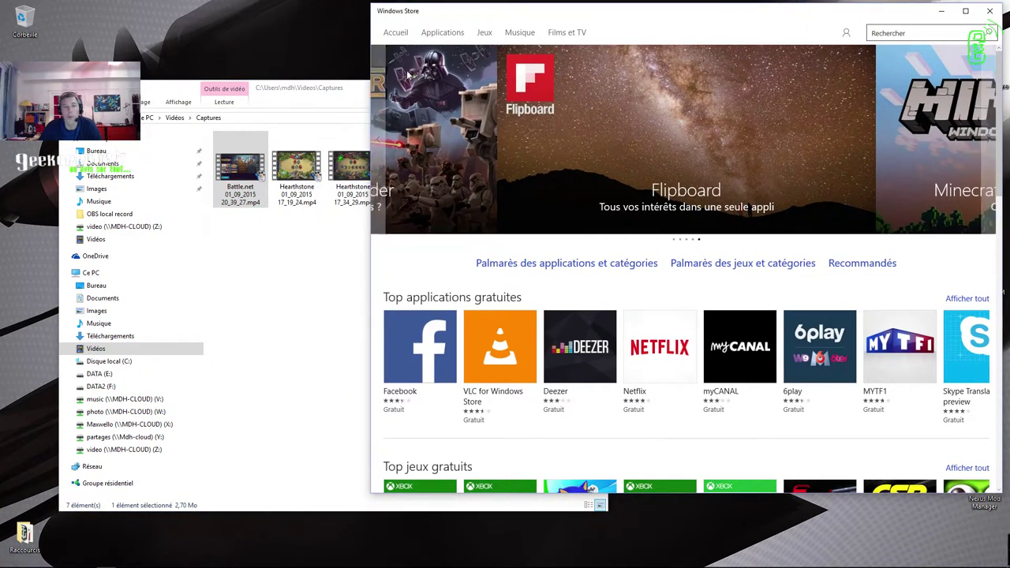
pyautogui.moveTo(154, 90)
pyautogui.mouseDown()
pyautogui.moveTo(146, 94)
pyautogui.moveTo(167, 87)
pyautogui.moveTo(167, 96)
pyautogui.mouseUp()
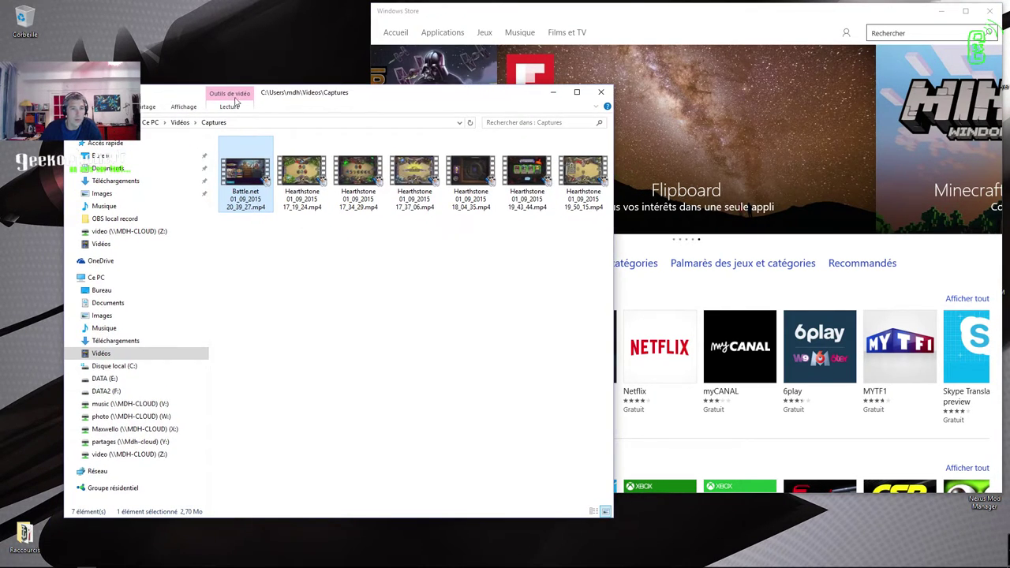
pyautogui.moveTo(387, 101); pyautogui.dragTo(378, 115)
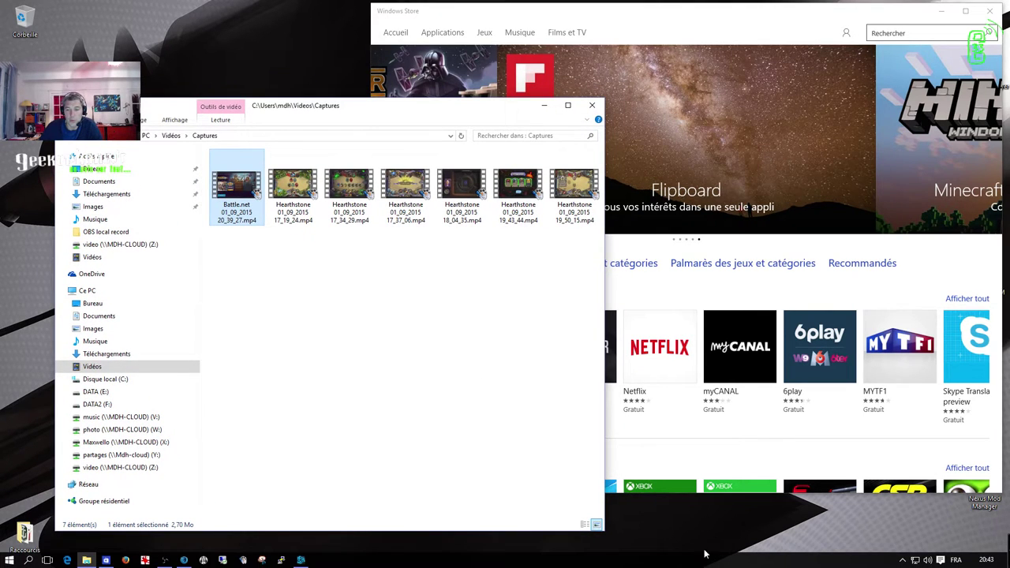
# Step: Check the hidden notification-area icons, return to the Captures window and shift it slightly
pyautogui.click(902, 560)
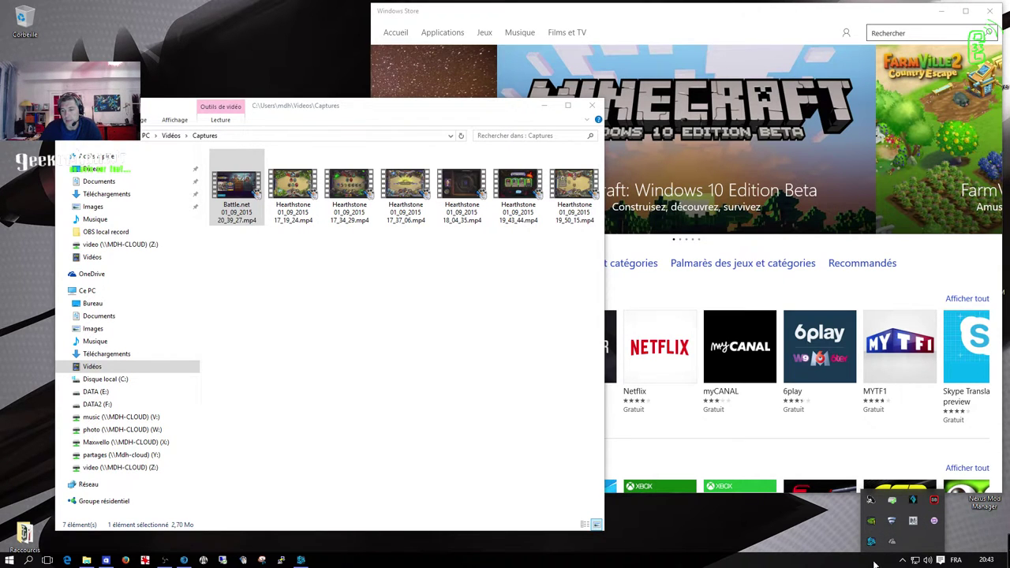
pyautogui.click(387, 112)
pyautogui.moveTo(387, 113); pyautogui.dragTo(399, 110)
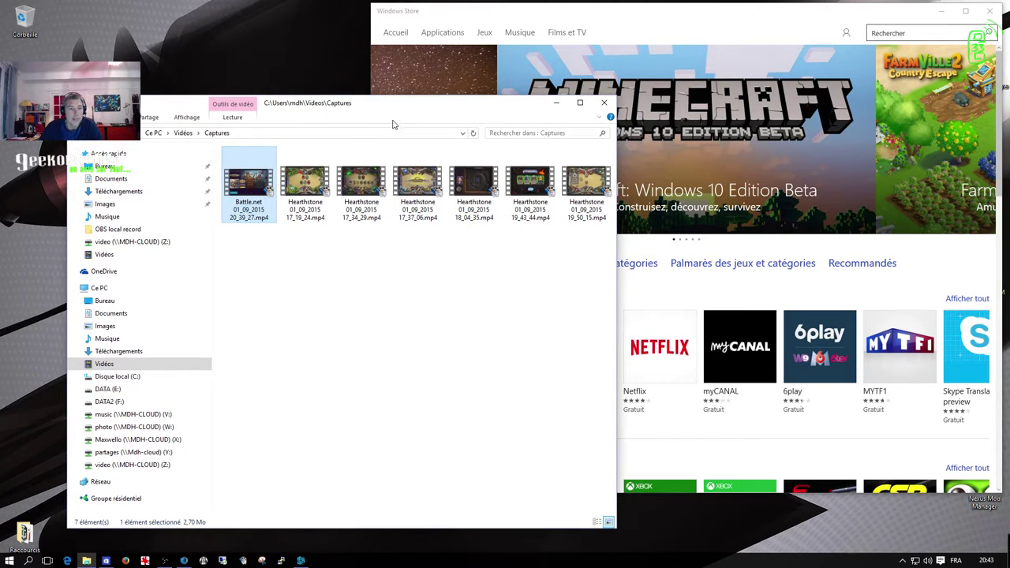
# Step: Snap the Captures window to the left half of the screen and fill the right half with the Firefox window
pyautogui.moveTo(266, 563)
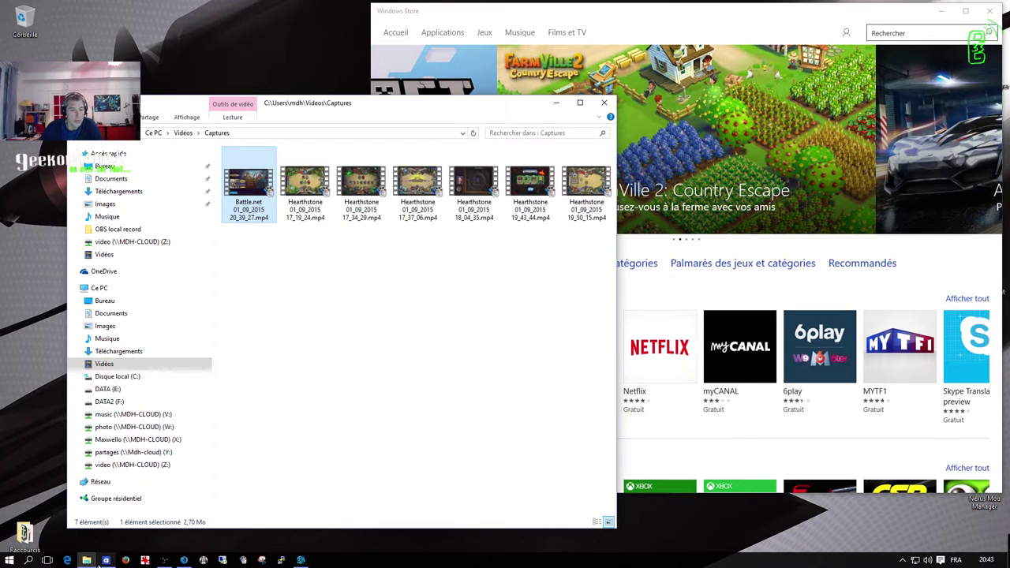
pyautogui.moveTo(378, 109); pyautogui.dragTo(2, 107)
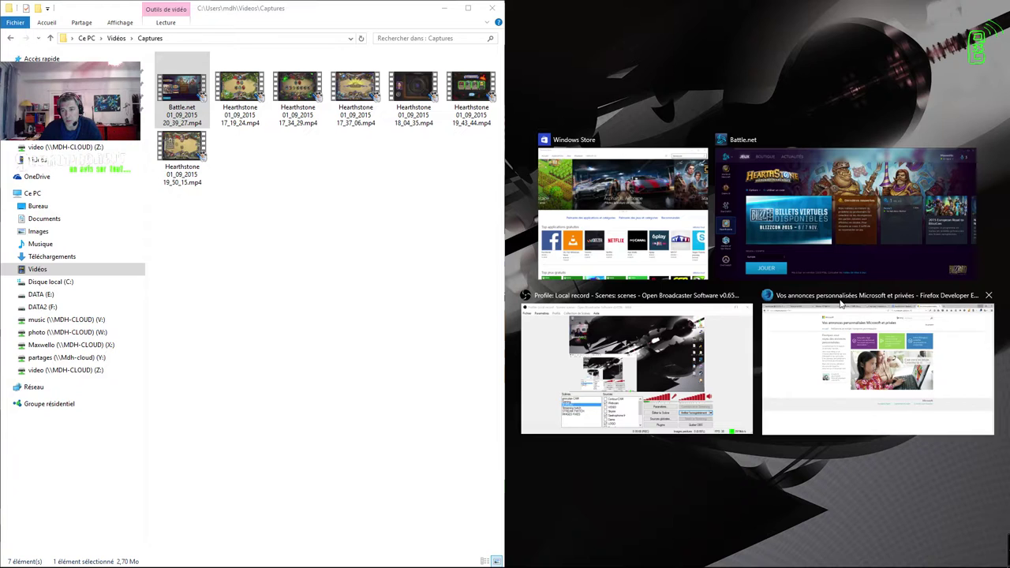
pyautogui.click(799, 312)
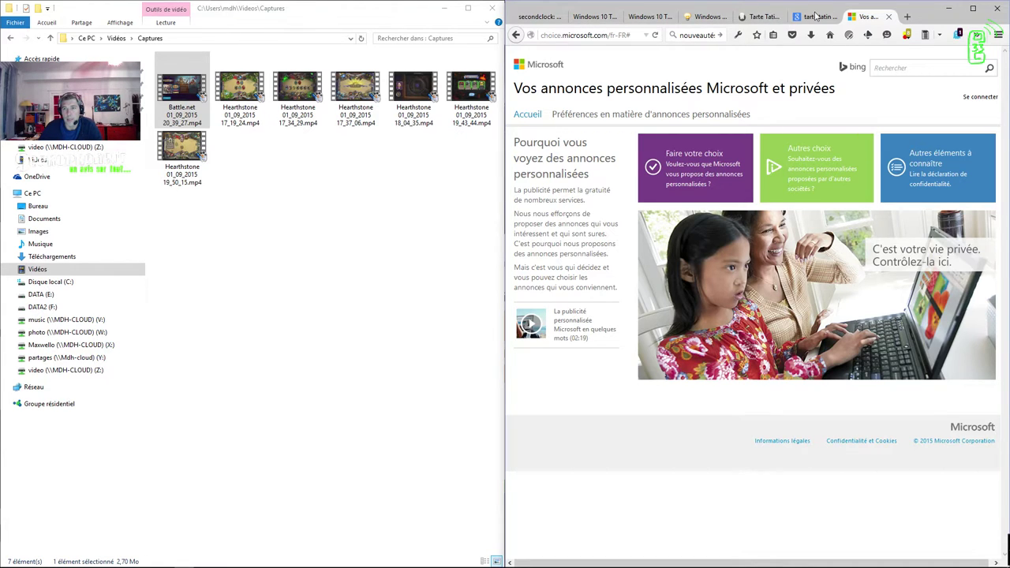
# Step: Go through Firefox's open pages, including the Tarte Tatin recipe and the MediaFire download, to the Windows 10 TNBT article
pyautogui.click(758, 16)
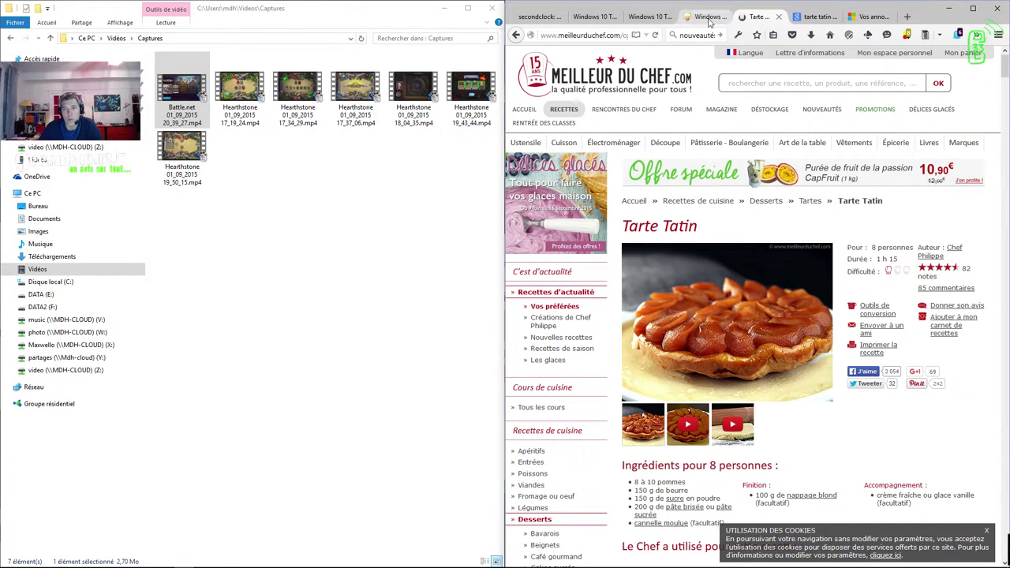
pyautogui.click(720, 16)
pyautogui.click(643, 19)
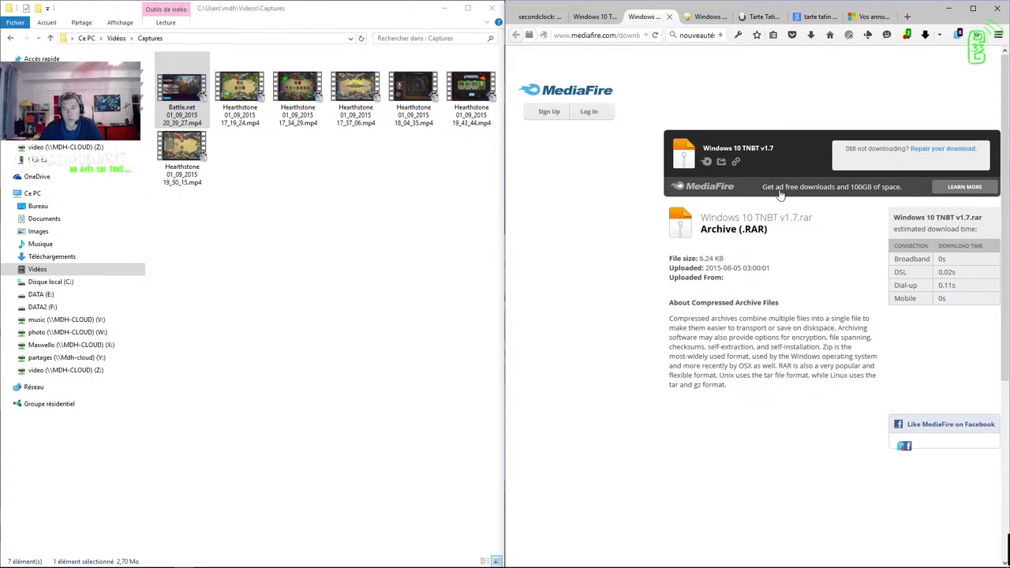
pyautogui.click(591, 18)
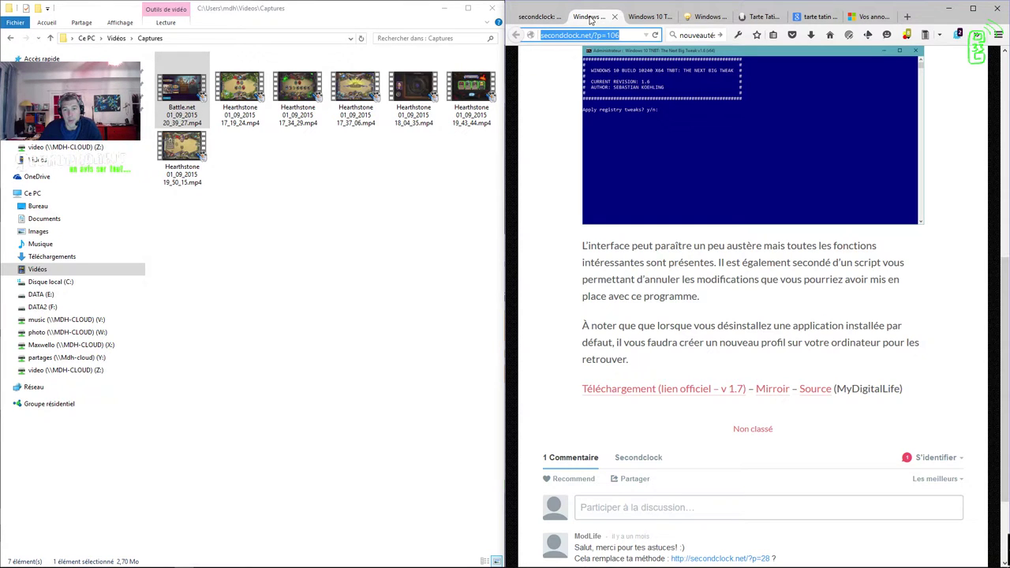
# Step: Read the Windows 10 TNBT article's introduction, its interface description and its note on uninstalling default applications
pyautogui.moveTo(595, 244); pyautogui.dragTo(761, 325)
pyautogui.click(758, 316)
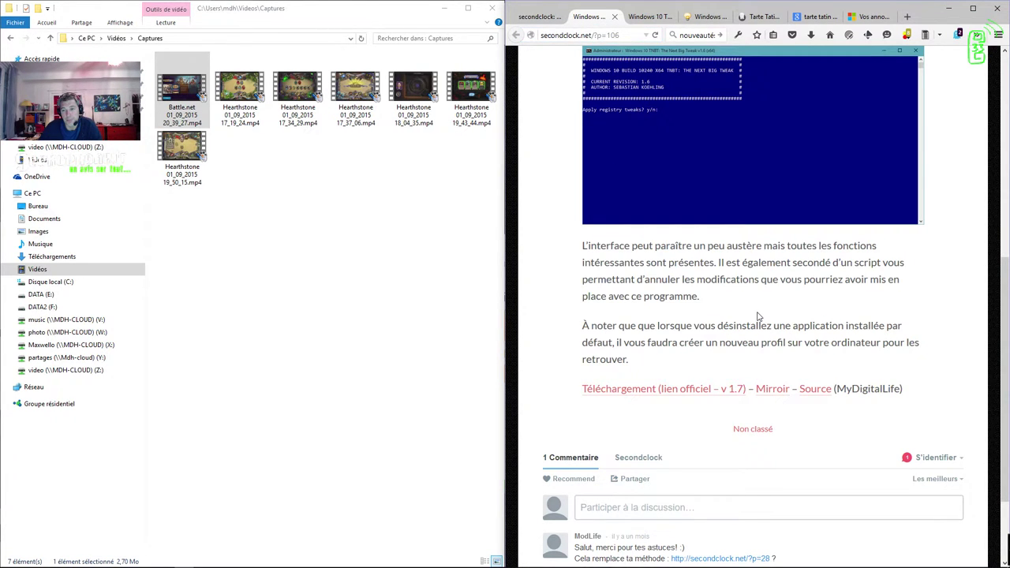
pyautogui.scroll(3, 750, 320)
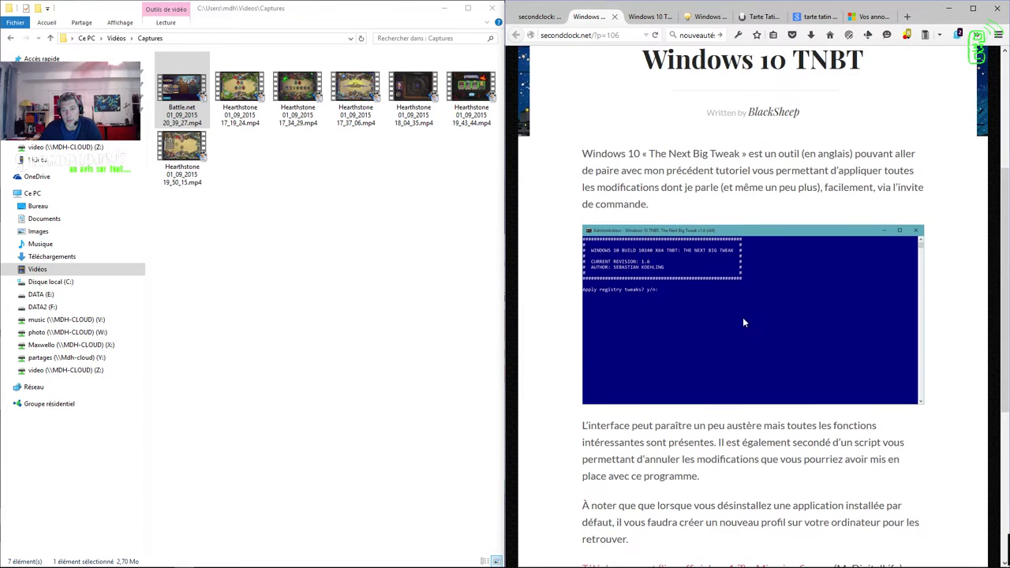
pyautogui.moveTo(602, 155); pyautogui.dragTo(720, 190)
pyautogui.click(723, 189)
pyautogui.scroll(-1, 694, 290)
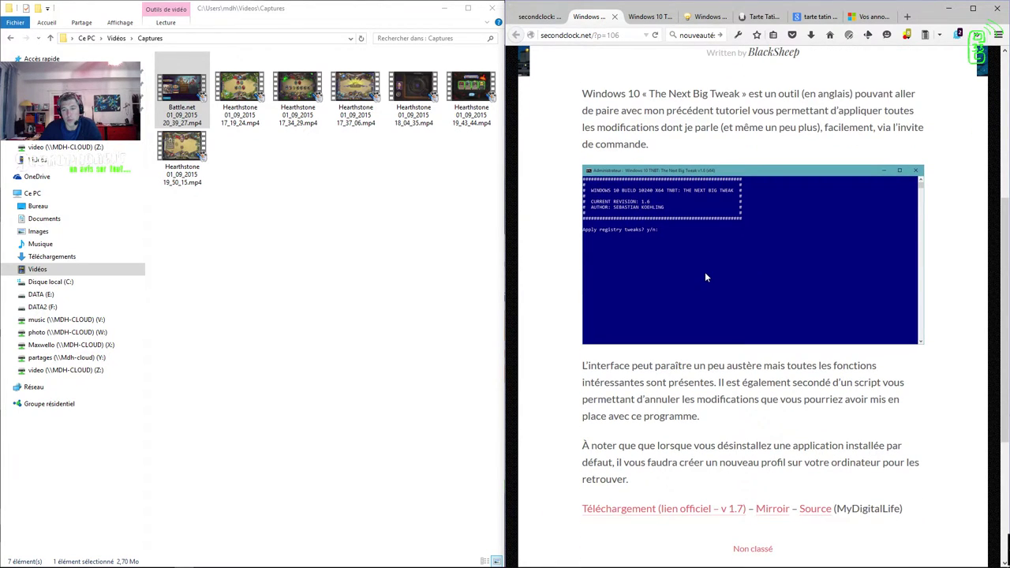
pyautogui.moveTo(623, 447); pyautogui.dragTo(743, 475)
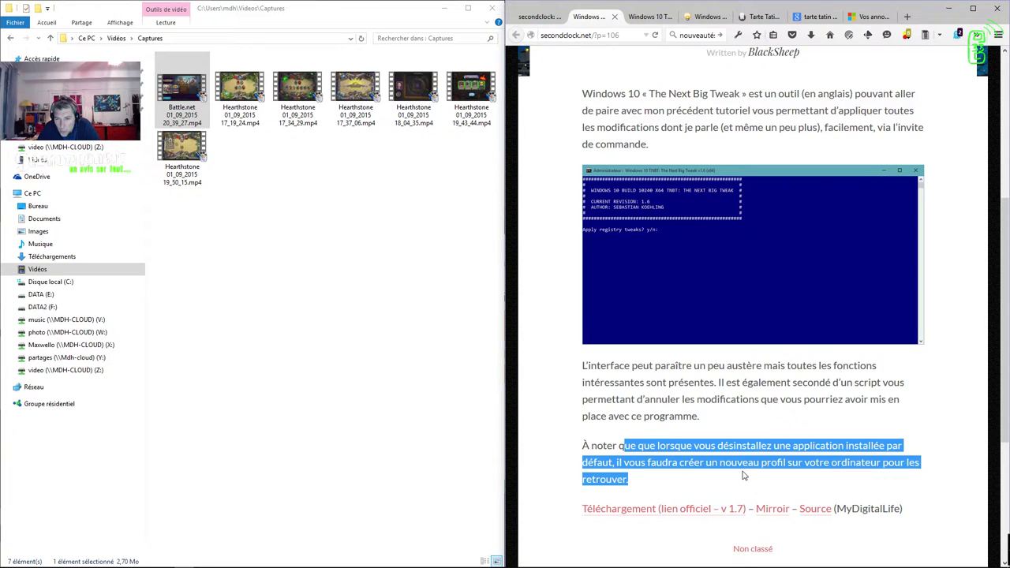
pyautogui.click(744, 475)
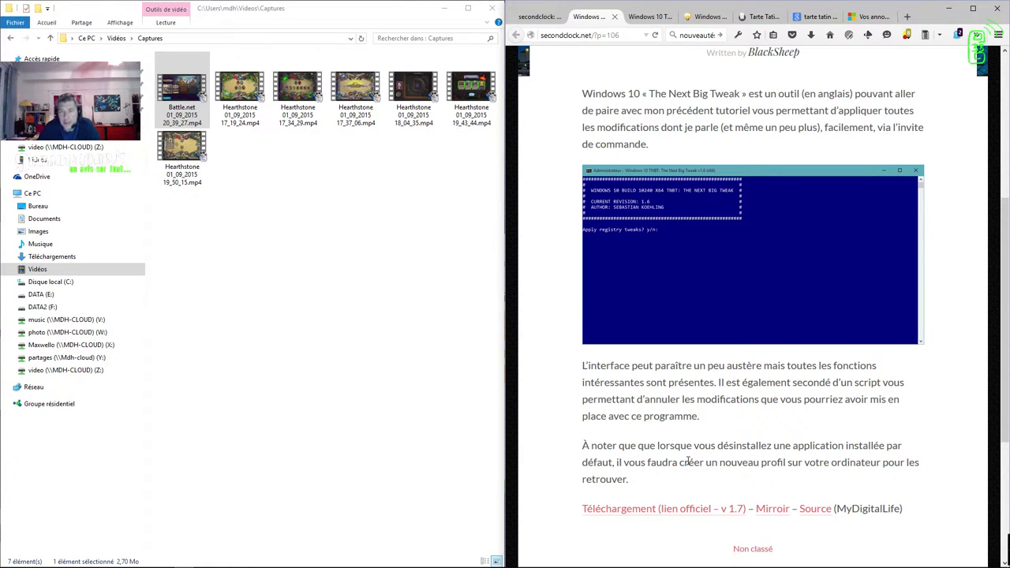
# Step: Open the Photos app from Start, dismiss its Microsoft account prompt without signing in, view the collection and close the app
pyautogui.click(8, 561)
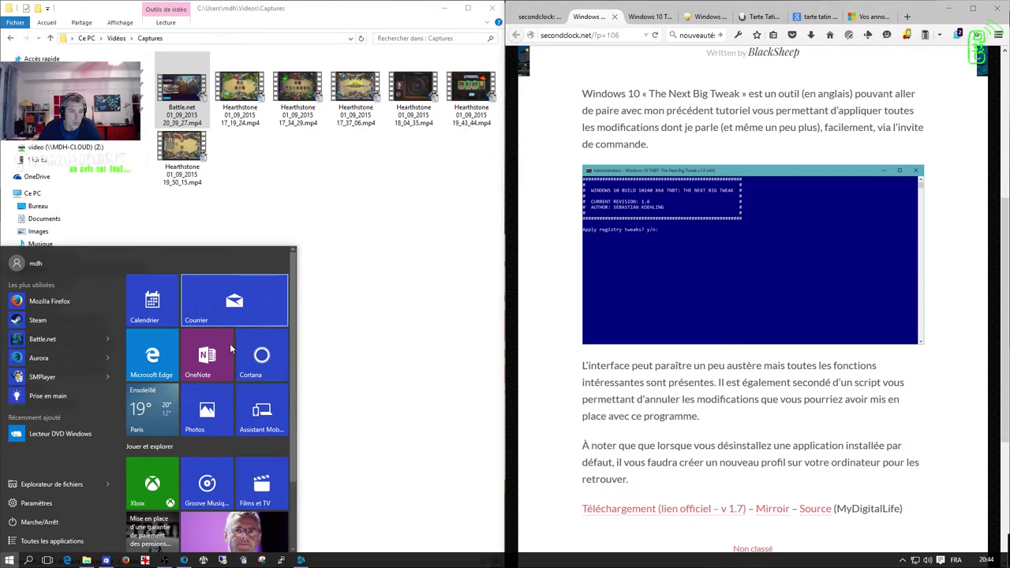
pyautogui.click(201, 423)
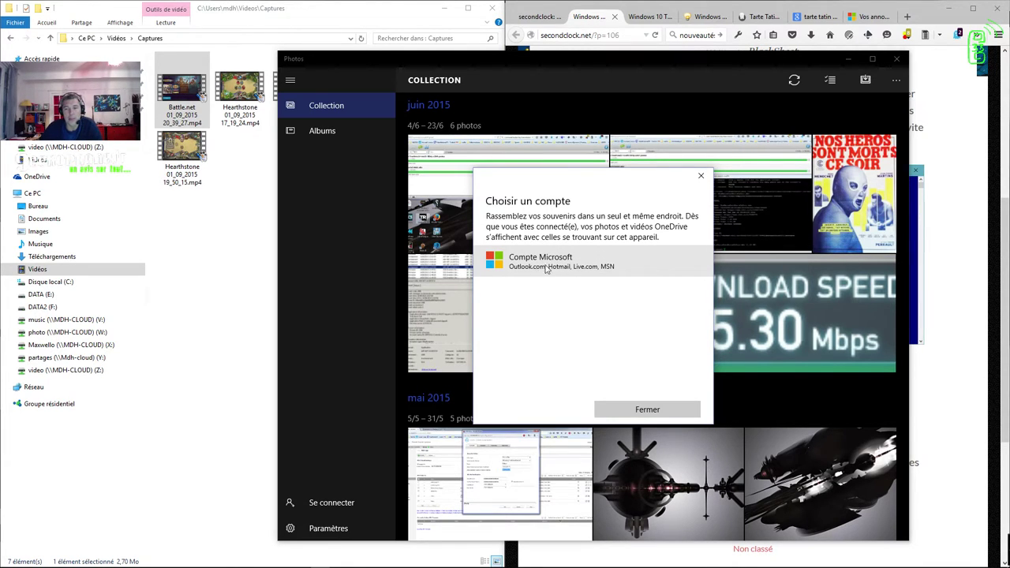
pyautogui.moveTo(606, 178); pyautogui.dragTo(575, 191)
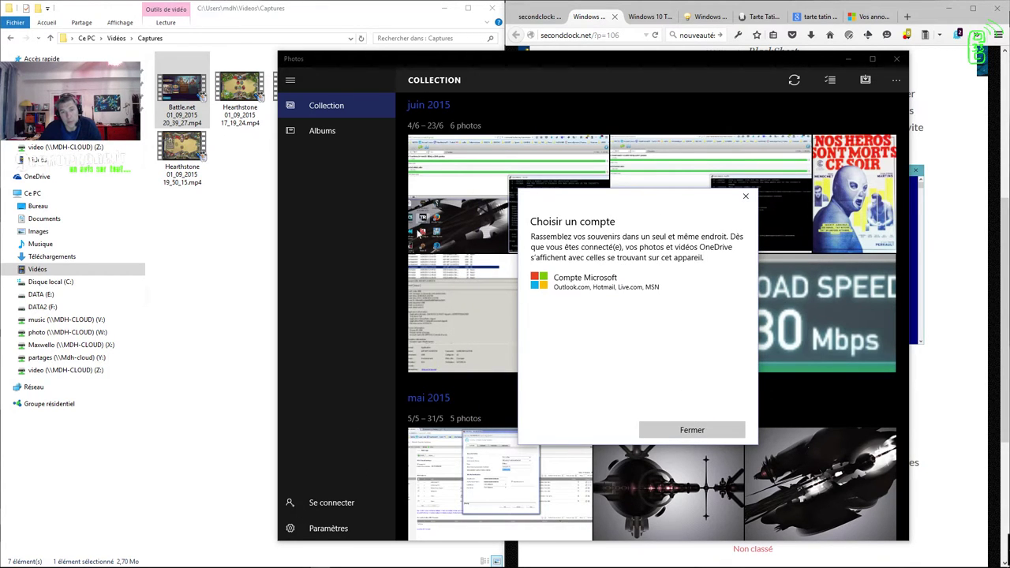
pyautogui.moveTo(656, 203); pyautogui.dragTo(618, 200)
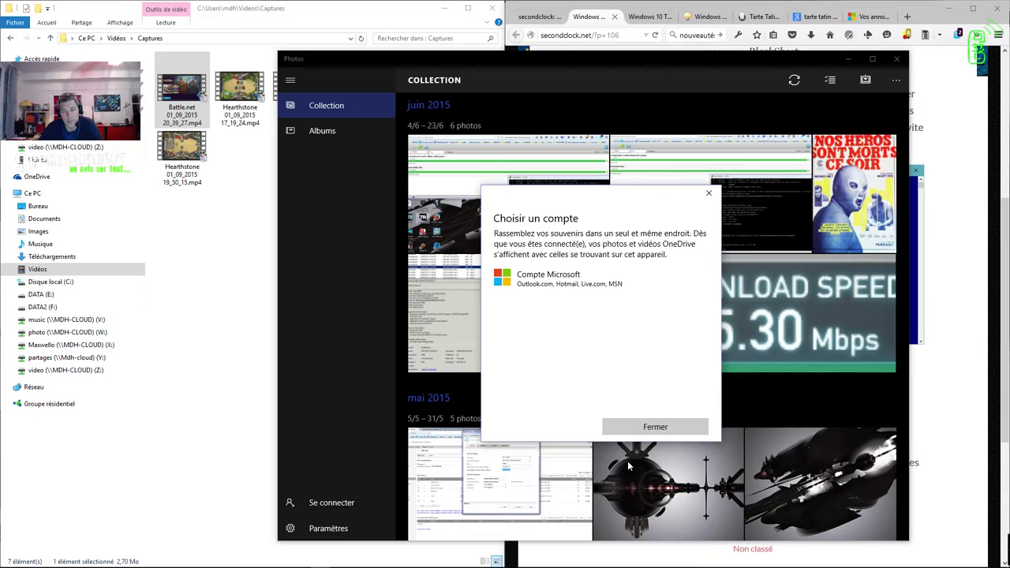
pyautogui.click(649, 427)
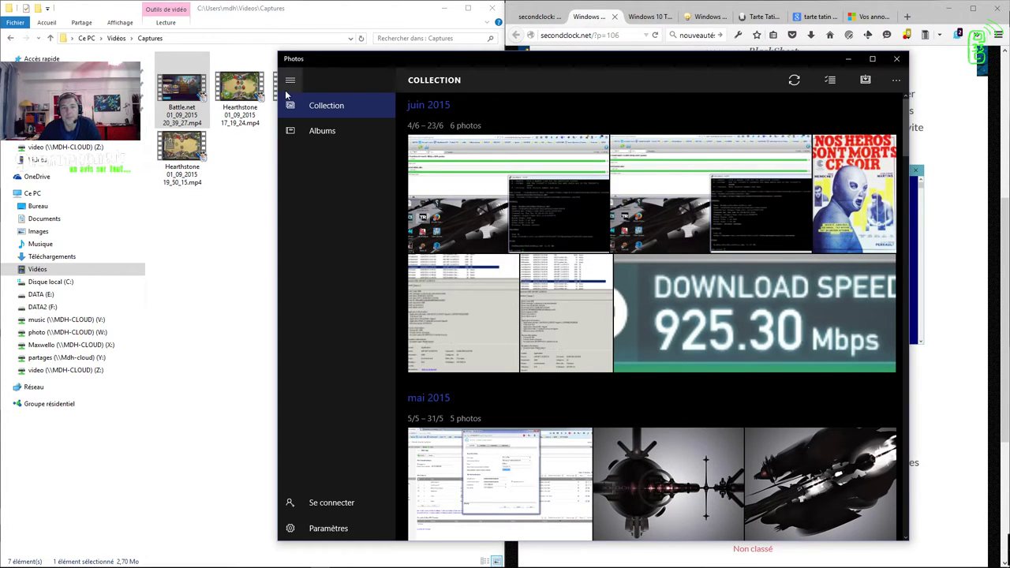
pyautogui.click(893, 67)
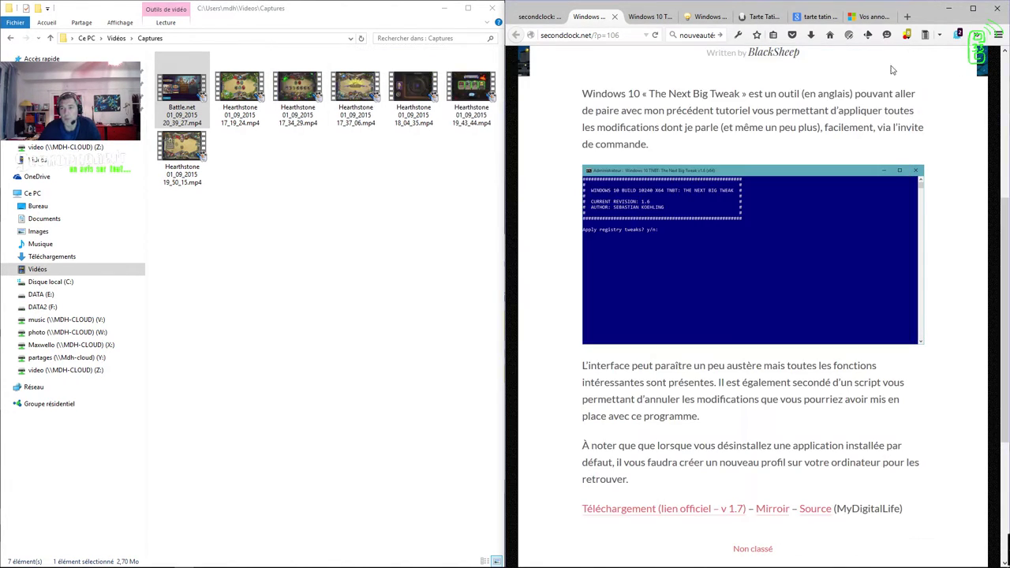
# Step: Start a new note from the notification center's quick actions and move the OneNote window up and to the right
pyautogui.moveTo(182, 564)
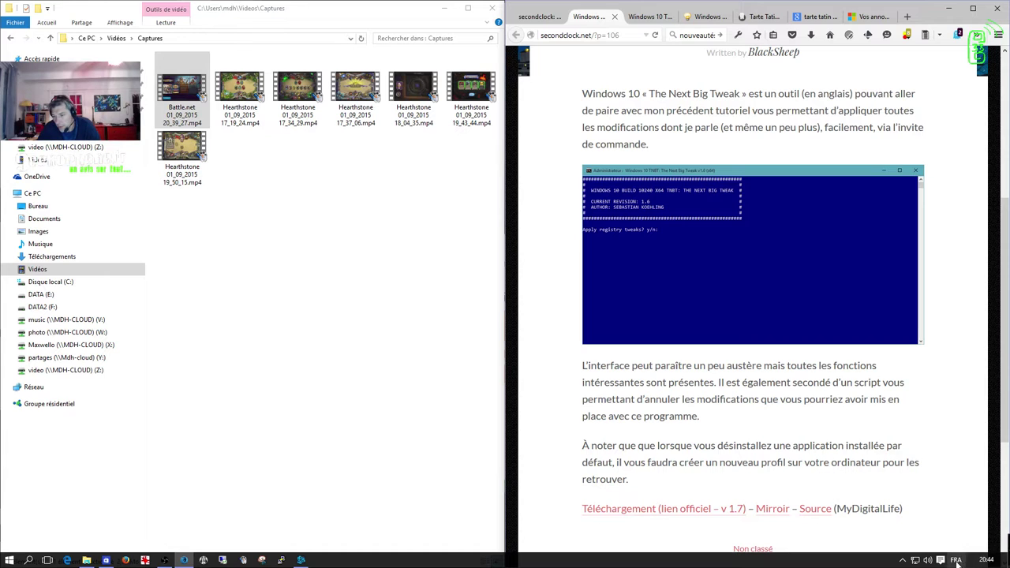
pyautogui.click(936, 560)
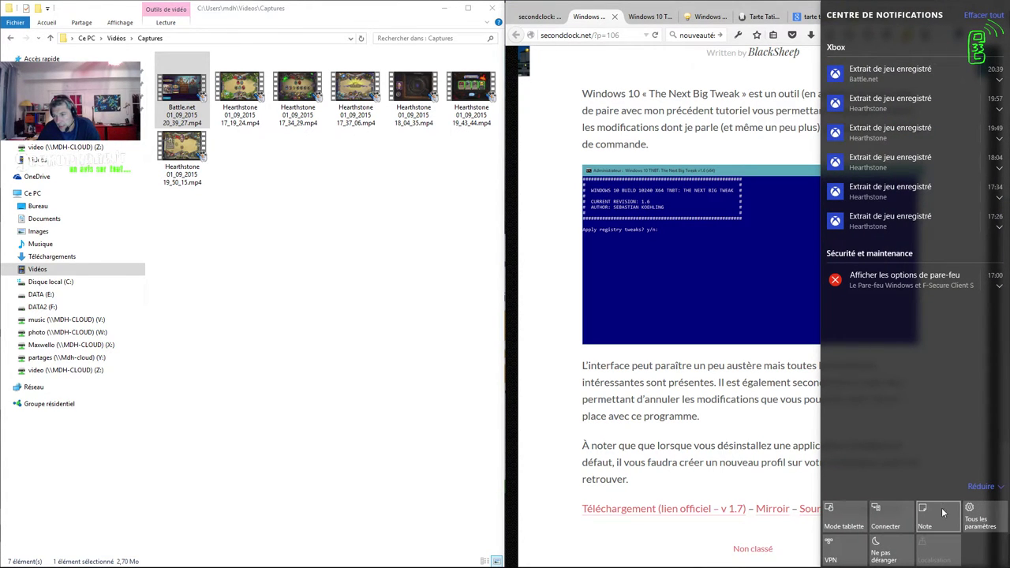
pyautogui.click(938, 521)
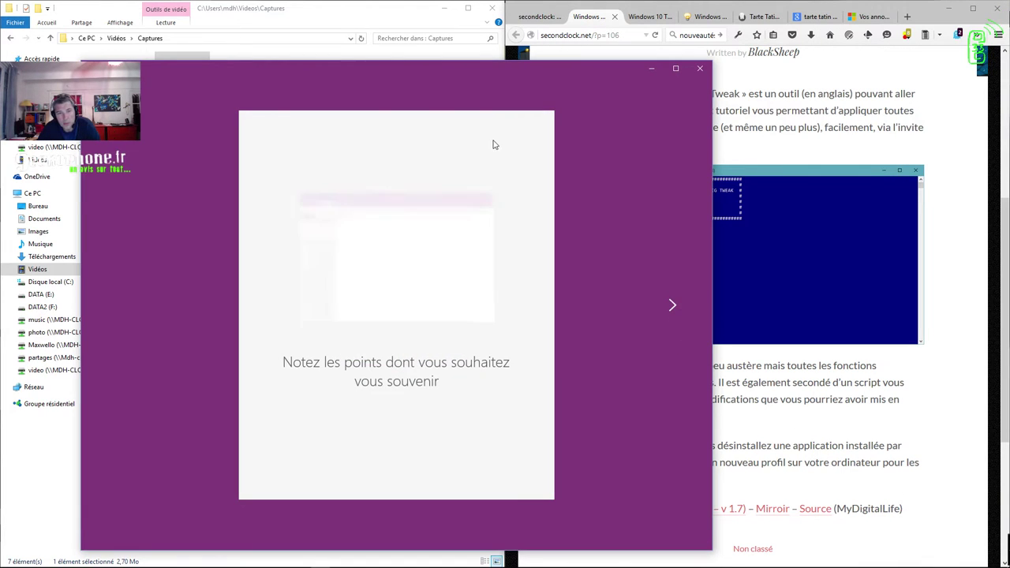
pyautogui.moveTo(469, 71); pyautogui.dragTo(503, 49)
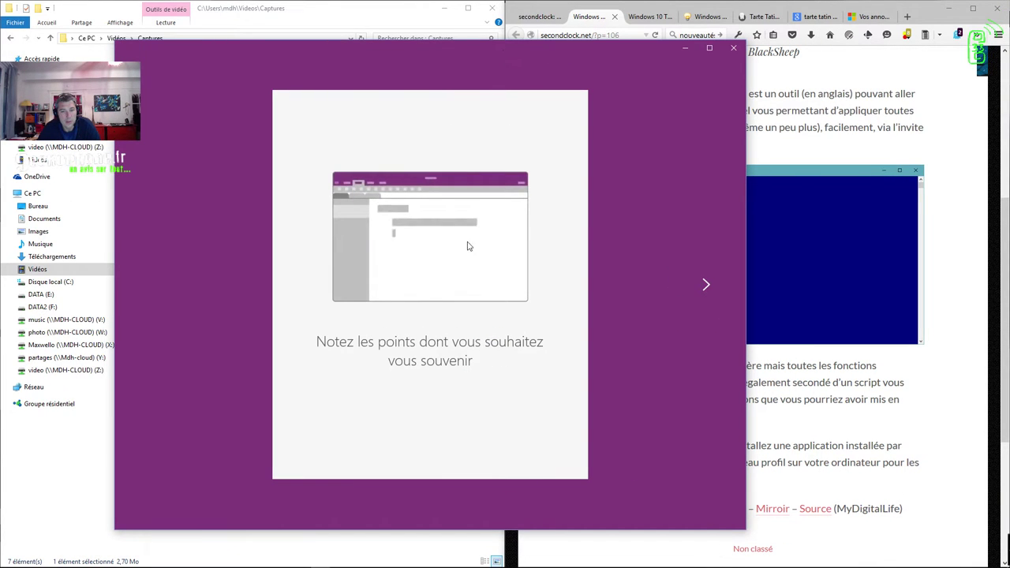
# Step: Snap OneNote to the right half of the screen and view its introduction up to the account choice, closing it without signing in
pyautogui.moveTo(356, 47); pyautogui.dragTo(1009, 55)
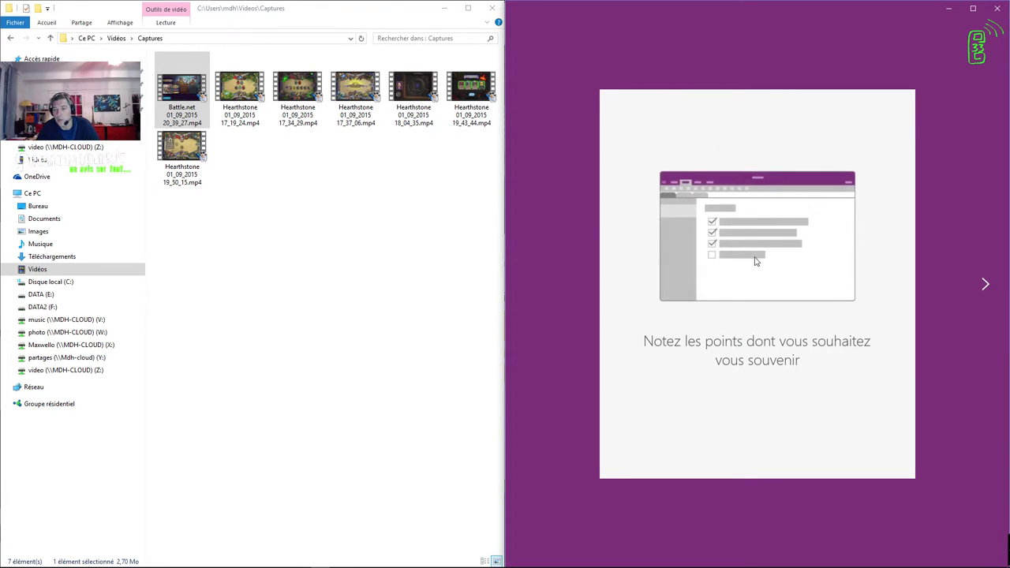
pyautogui.click(986, 286)
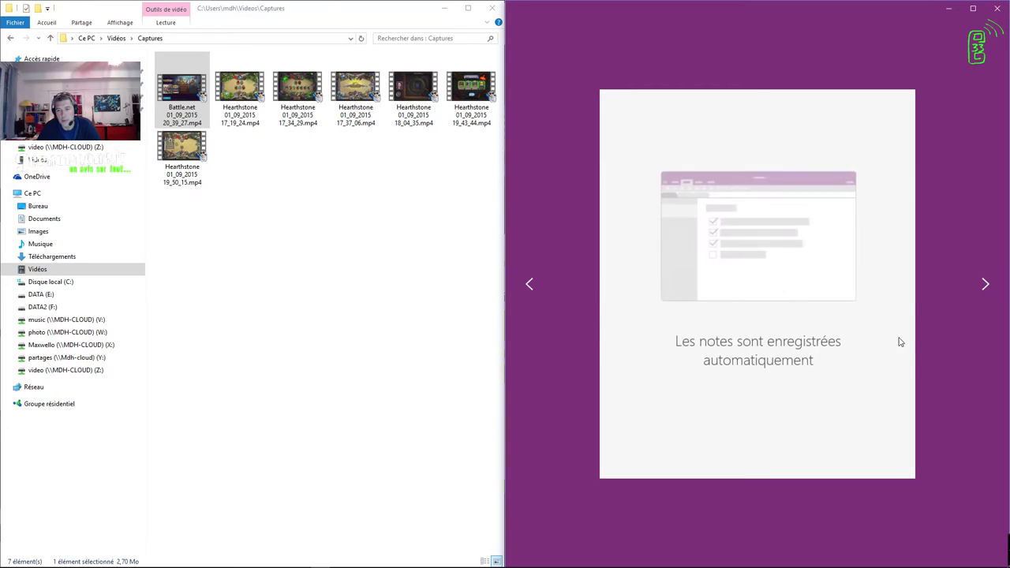
pyautogui.click(984, 284)
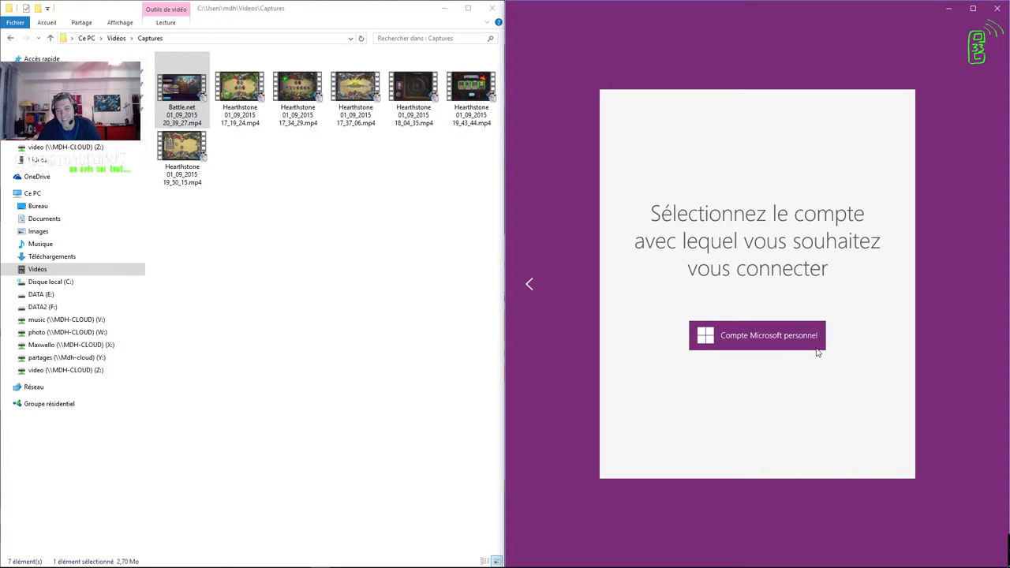
pyautogui.click(536, 291)
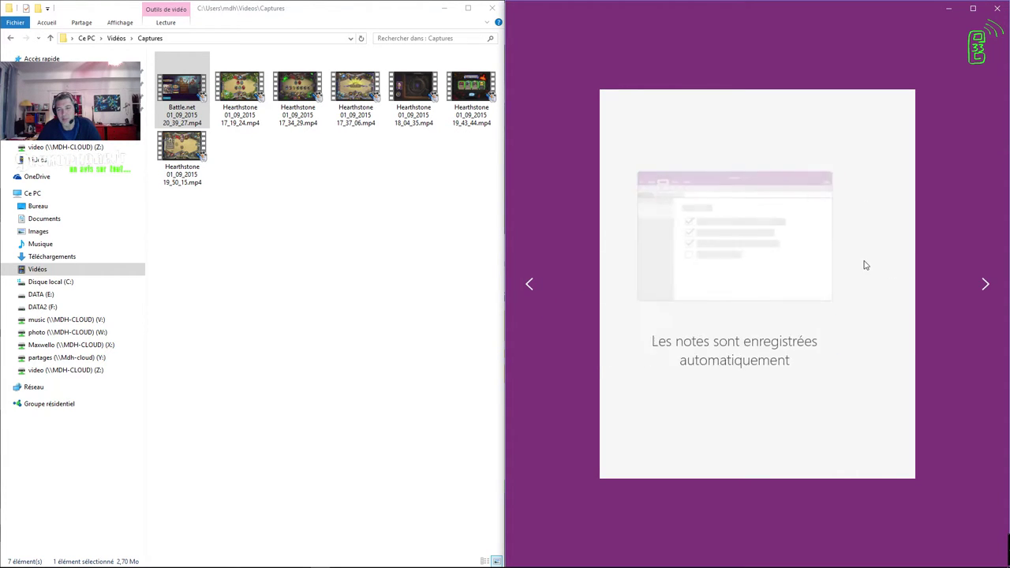
pyautogui.click(981, 286)
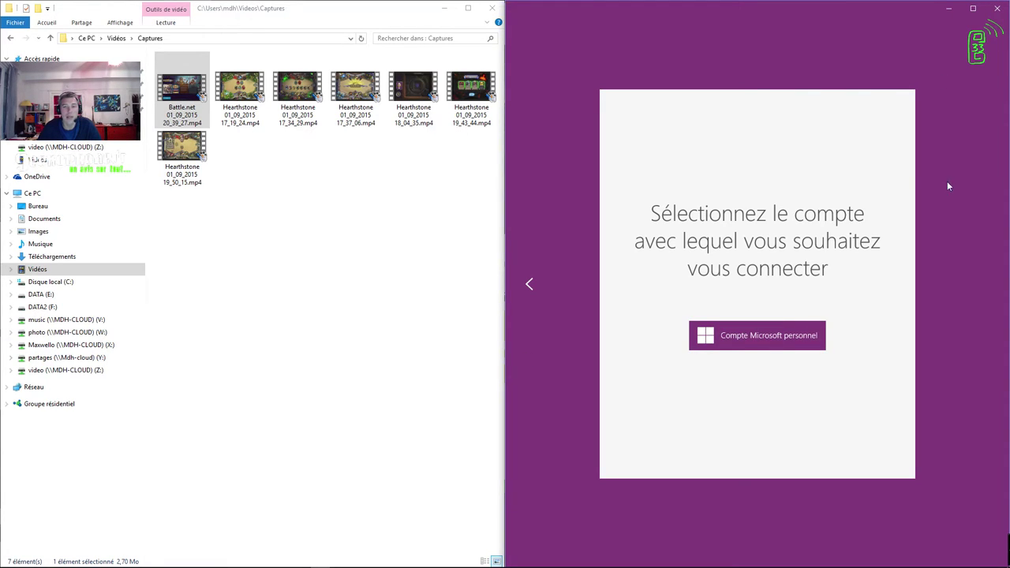
pyautogui.click(997, 9)
pyautogui.scroll(-1, 992, 440)
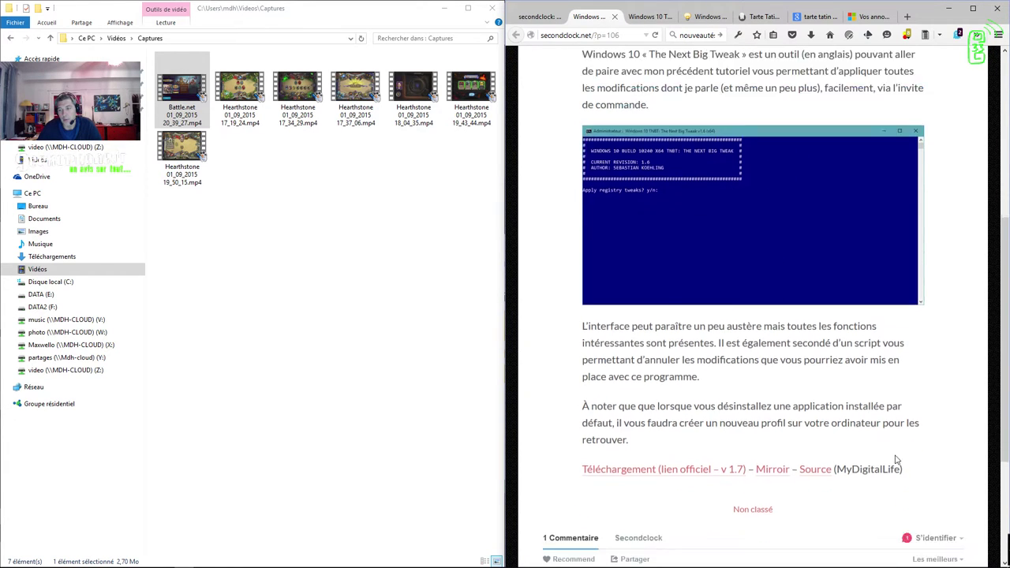
pyautogui.scroll(3, 874, 431)
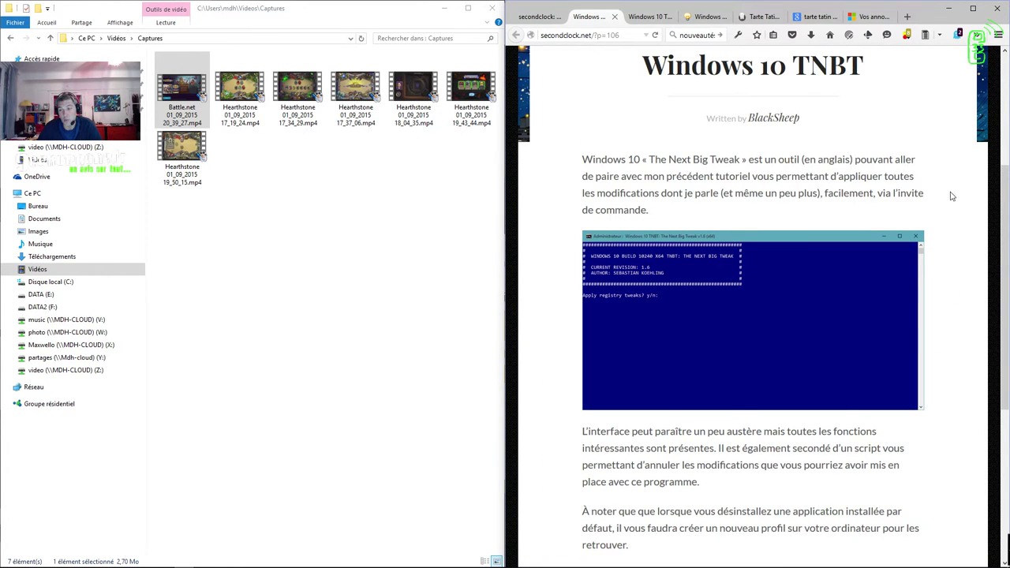
pyautogui.moveTo(505, 566)
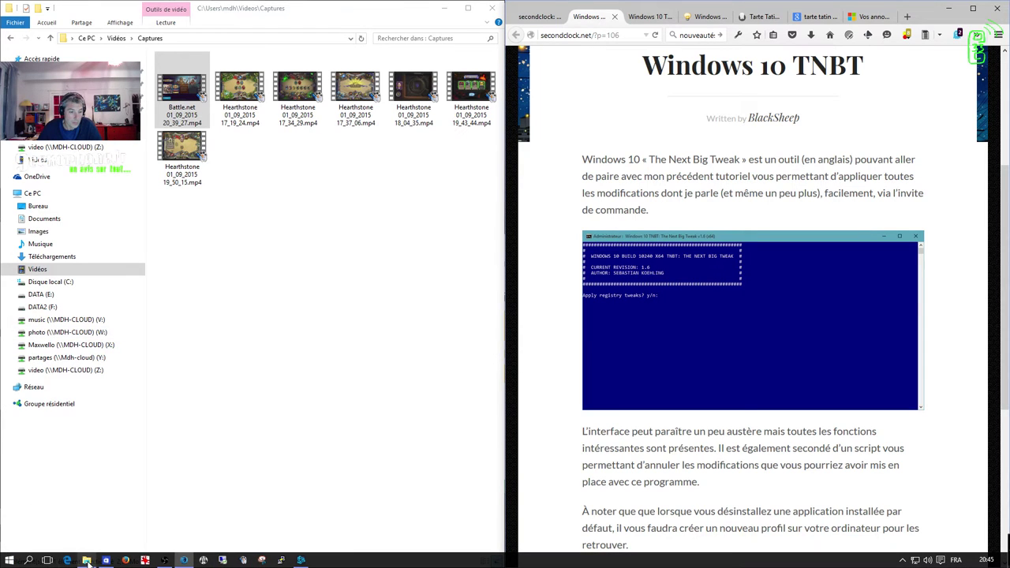
pyautogui.click(8, 563)
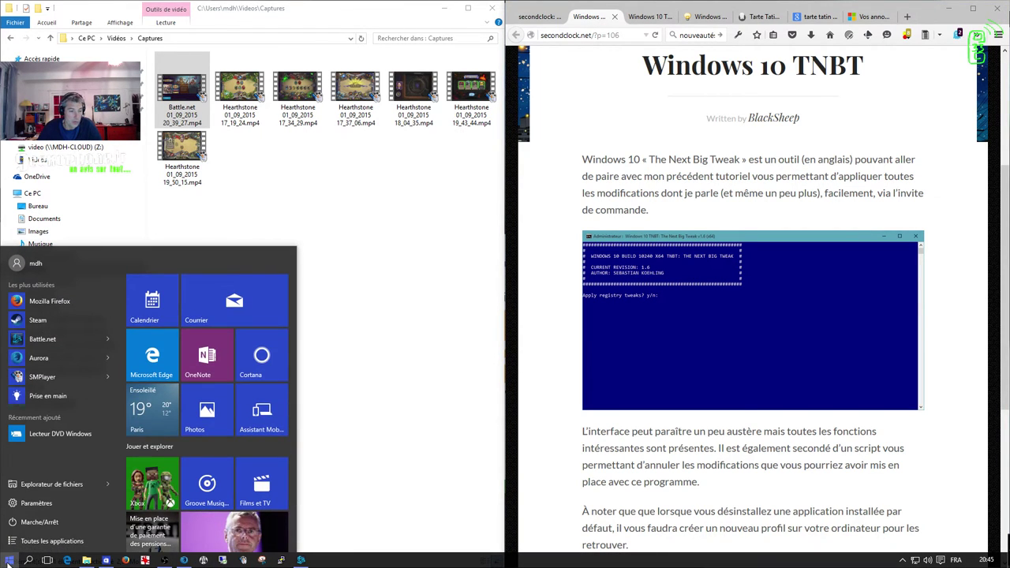
pyautogui.click(8, 564)
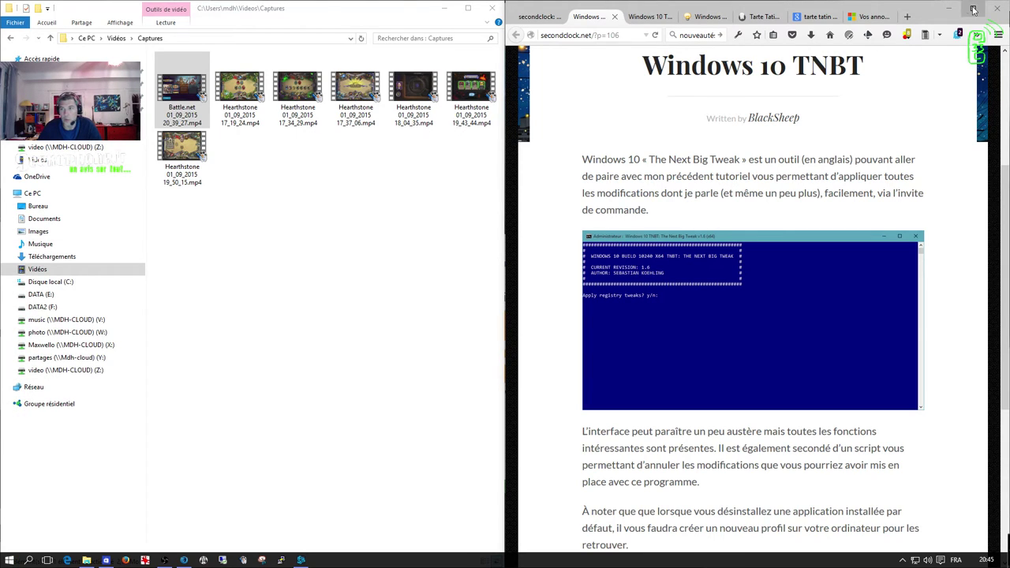
# Step: Clear the desktop by minimizing Firefox, File Explorer and the Windows Store window after moving the Store toward the middle of the screen
pyautogui.click(949, 9)
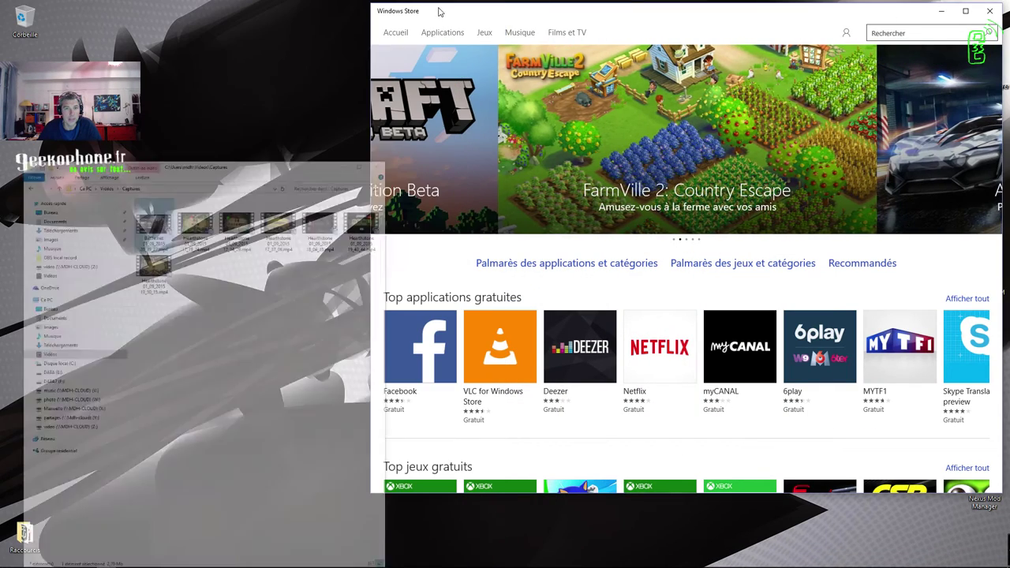
pyautogui.moveTo(926, 14); pyautogui.dragTo(798, 41)
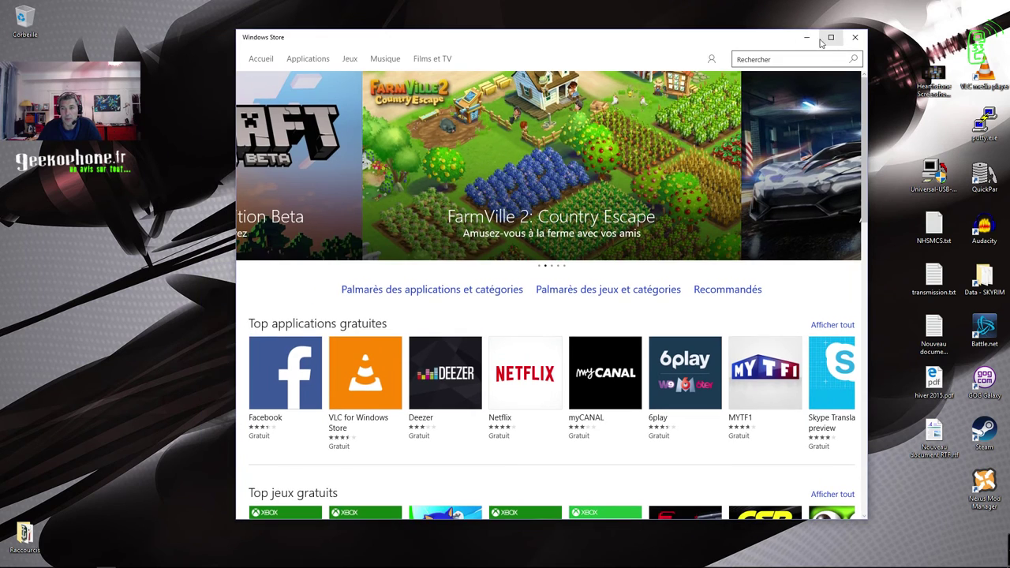
pyautogui.click(835, 37)
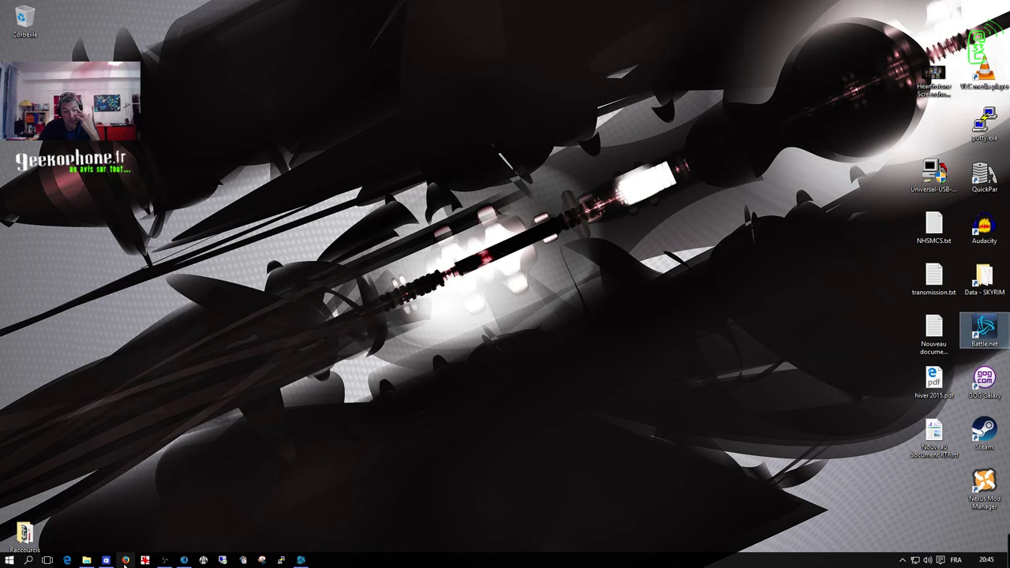
pyautogui.moveTo(112, 563)
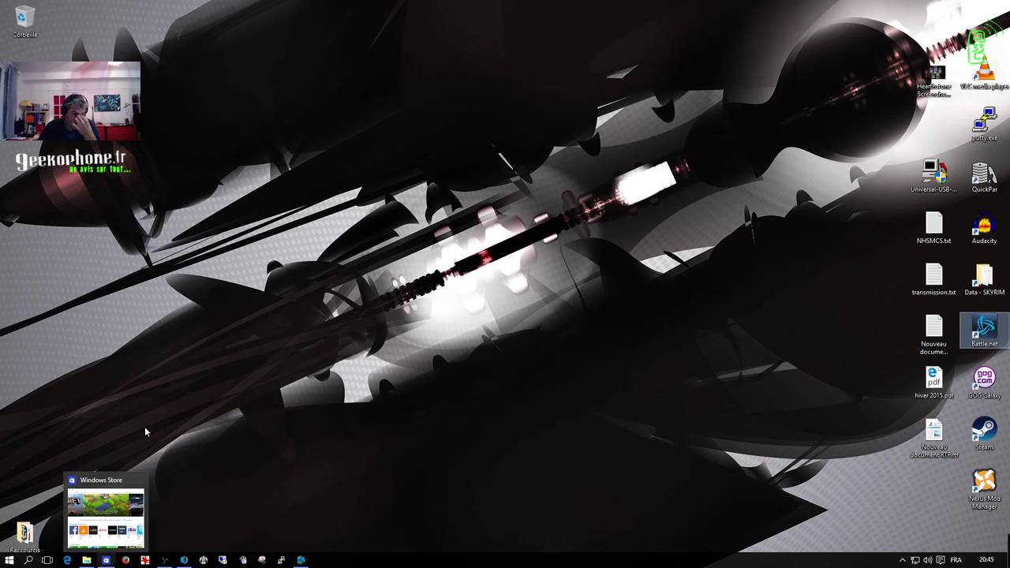